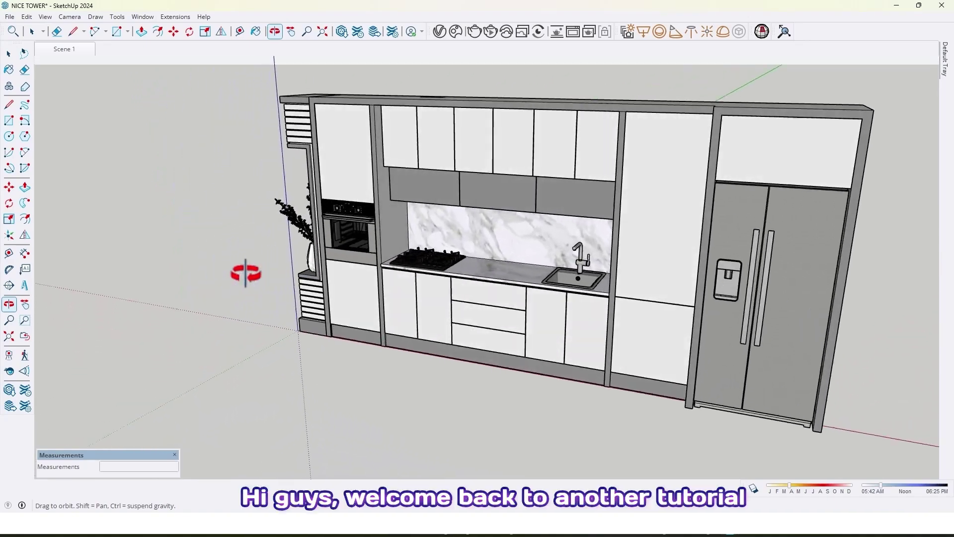
Examine the finished kitchen cabinet model from several angles and inspect its V-Ray render up close.
scroll(217, 334, "up", 2)
mouse_move(368, 309)
middle_mouse_down()
mouse_move(445, 281)
mouse_move(492, 209)
mouse_move(407, 300)
mouse_move(365, 316)
middle_mouse_up()
scroll(461, 273, "down", 2)
middle_click_drag(467, 281, 379, 323)
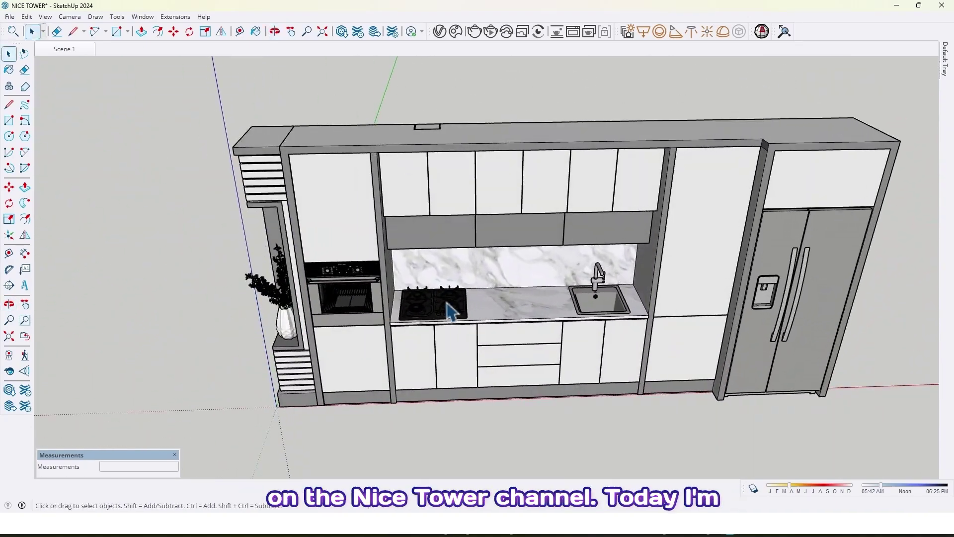
scroll(468, 299, "up", 3)
middle_click_drag(469, 298, 313, 128)
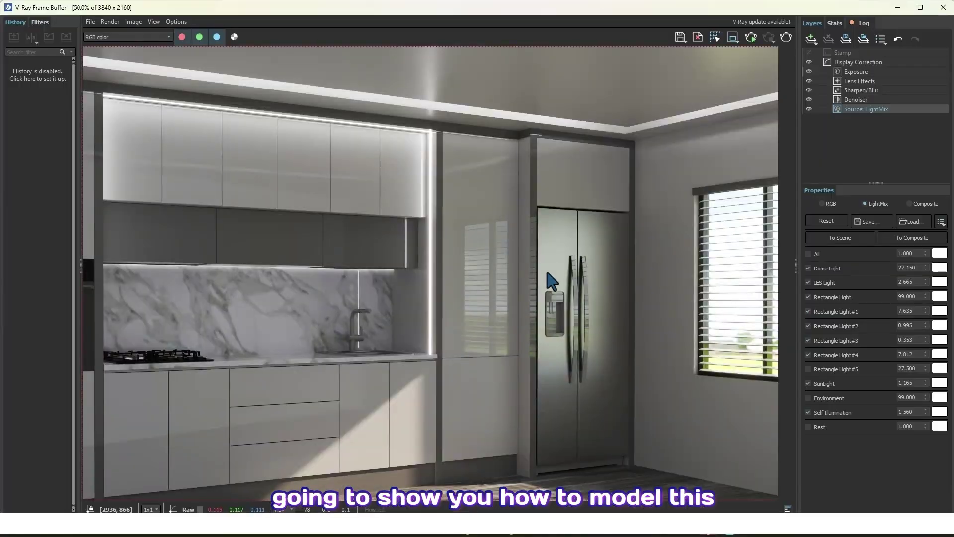
scroll(546, 279, "up", 1)
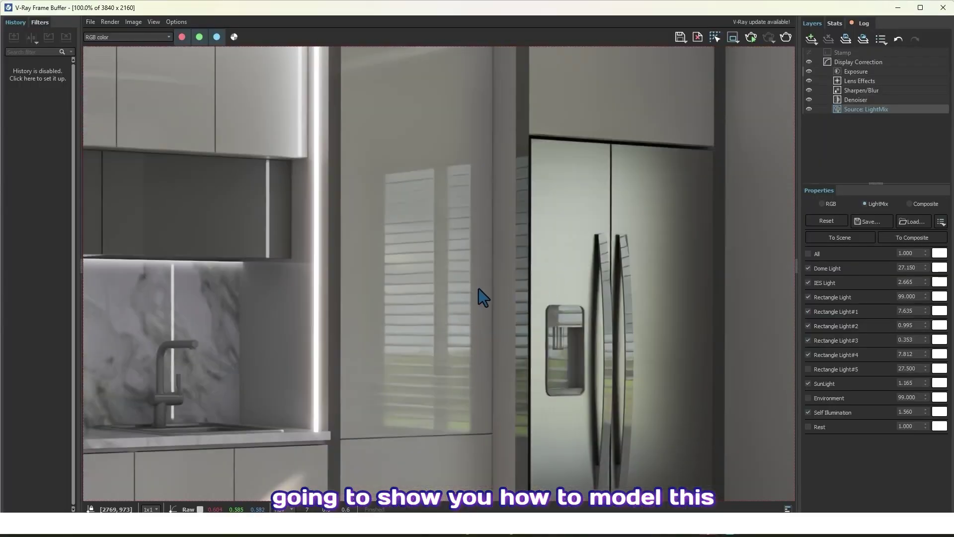
scroll(479, 287, "down", 1)
middle_click_drag(400, 274, 669, 312)
scroll(309, 297, "down", 1)
scroll(258, 272, "up", 2)
middle_click_drag(235, 270, 408, 386)
scroll(368, 319, "down", 1)
scroll(419, 323, "down", 1)
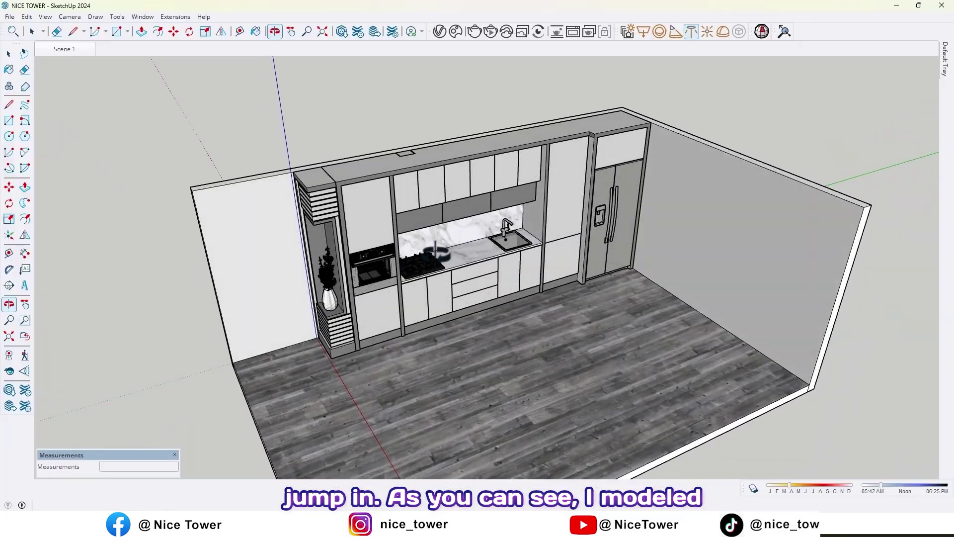
Move the finished kitchen cabinet group back out of the room, behind the rear wall.
scroll(436, 254, "up", 3)
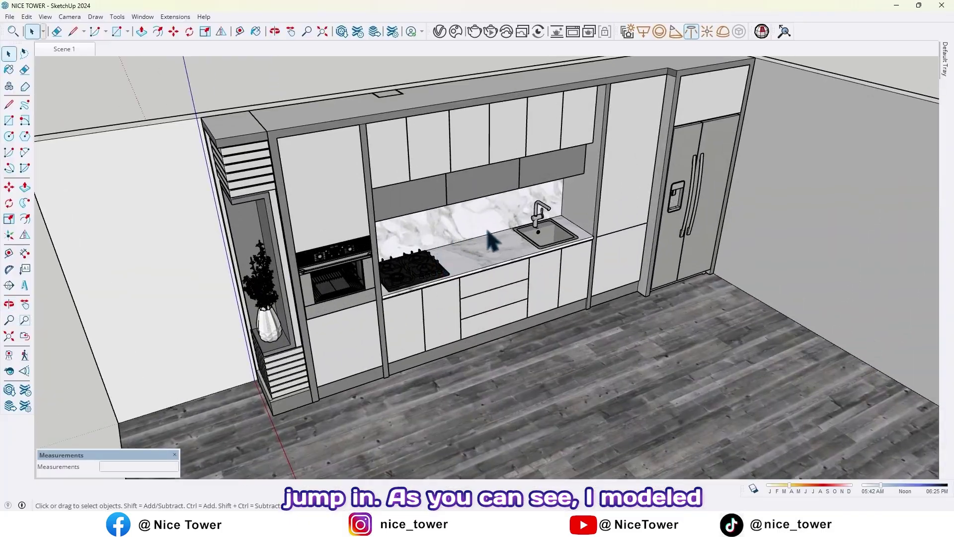
scroll(512, 251, "down", 4)
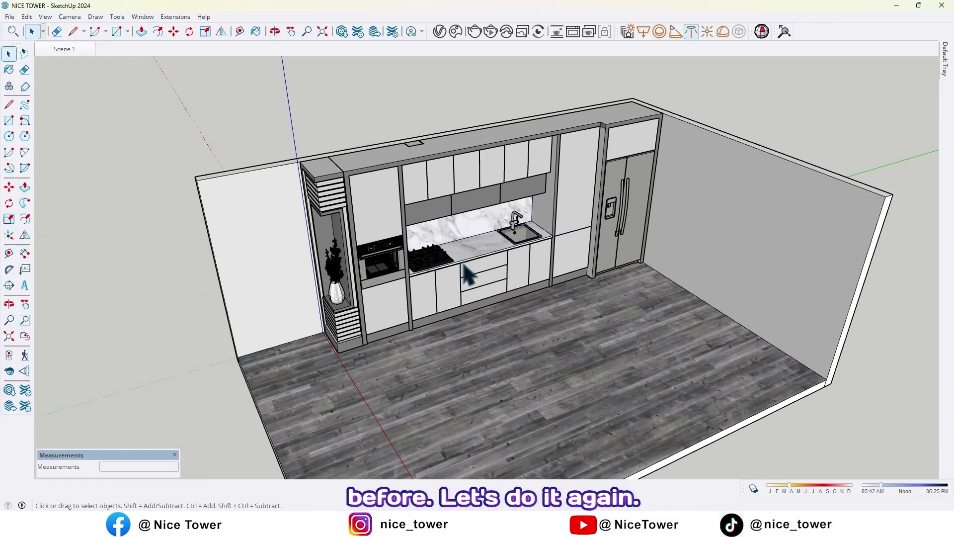
mouse_move(492, 321)
middle_mouse_down()
mouse_move(522, 387)
mouse_move(494, 350)
mouse_move(491, 318)
middle_mouse_up()
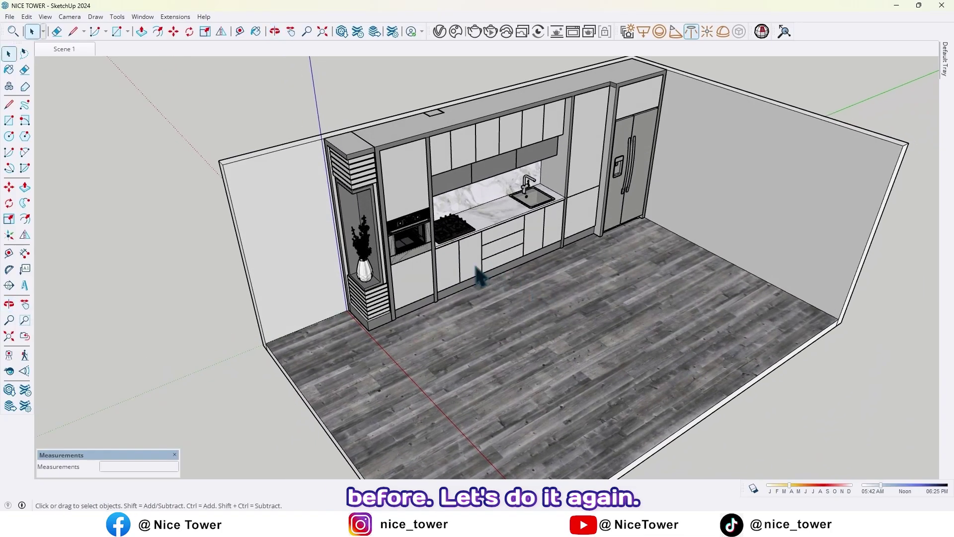
left_click(468, 268)
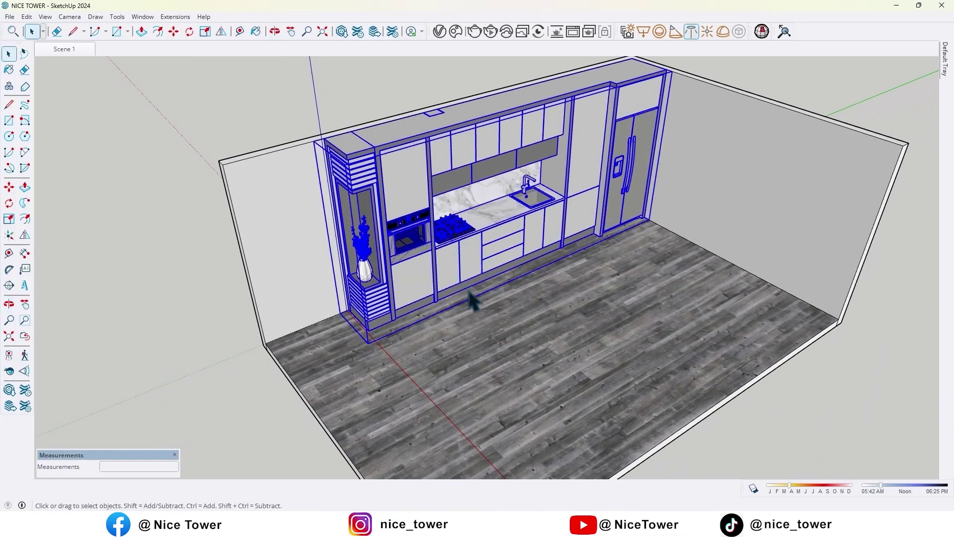
key("m")
left_click(564, 320)
middle_click_drag(446, 264, 709, 371)
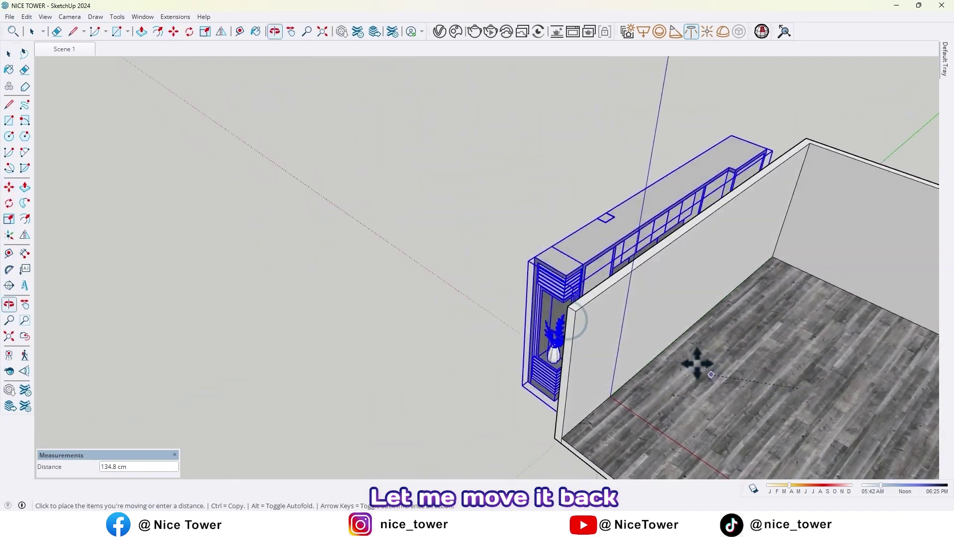
left_click(572, 265)
middle_click_drag(571, 263, 439, 251)
key("space")
scroll(456, 184, "down", 3)
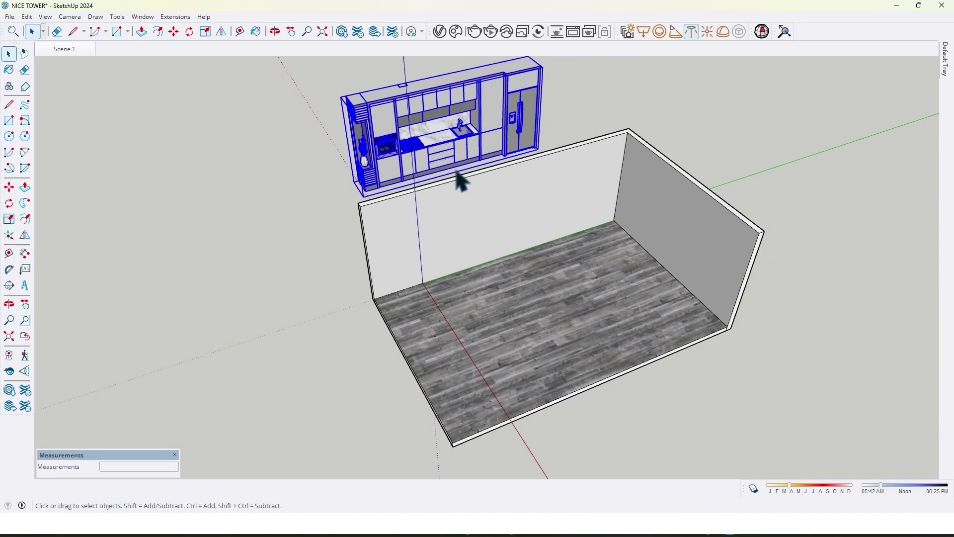
Hide the finished kitchen cabinet group behind the wall.
middle_click_drag(456, 174, 451, 146)
scroll(451, 139, "up", 3)
key("h")
Draw a 57 by 500 cm rectangle on the floor along the rear wall, starting at the origin.
scroll(387, 177, "down", 3)
middle_click_drag(422, 183, 520, 173)
scroll(519, 181, "up", 4)
scroll(550, 203, "up", 1)
middle_click_drag(516, 230, 563, 191)
scroll(550, 203, "down", 1)
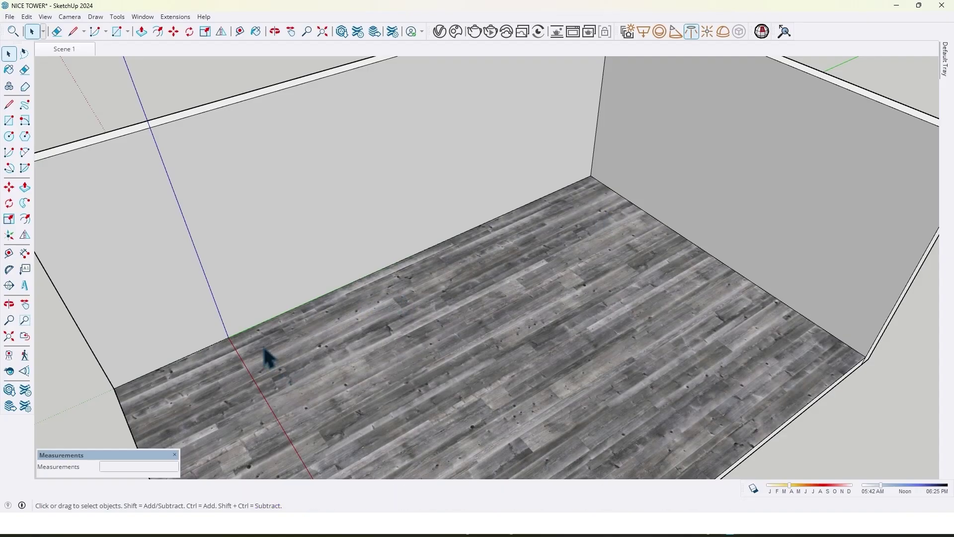
left_click(9, 120)
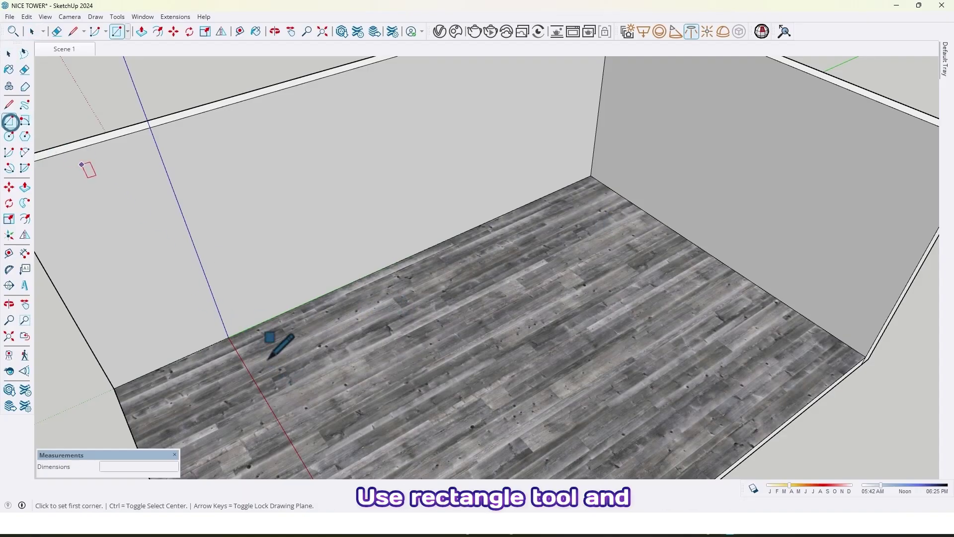
left_click(228, 337)
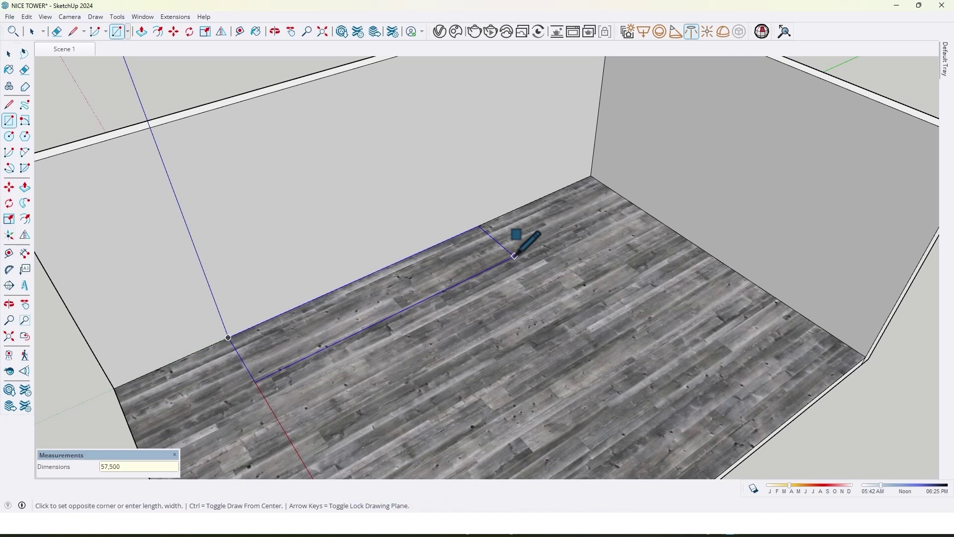
key("Return")
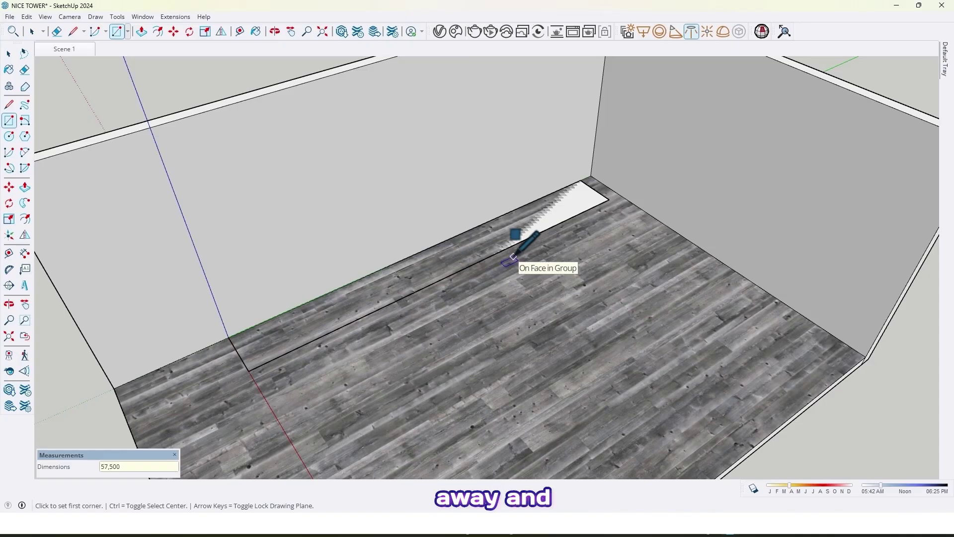
Extrude the floor rectangle upward 250 cm with Push/Pull.
key("p")
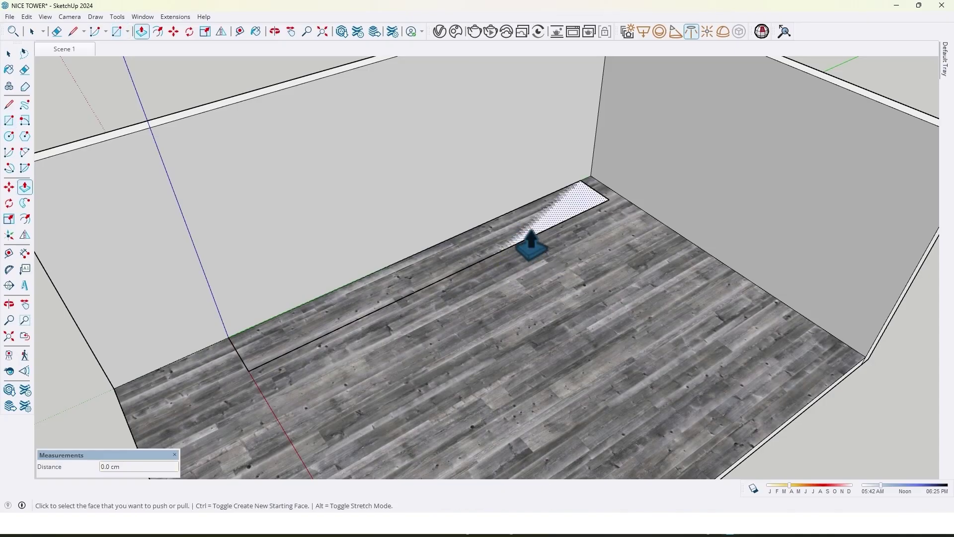
left_click(519, 223)
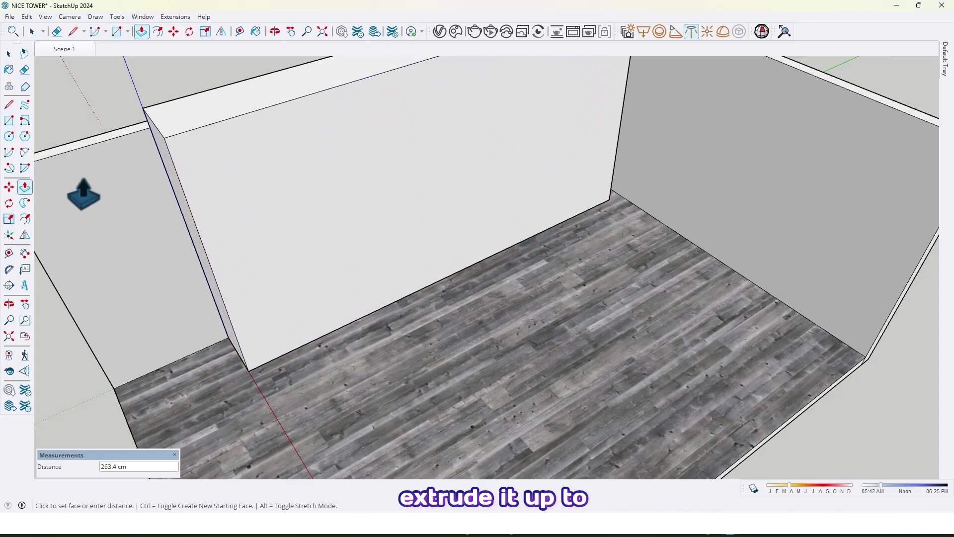
left_click(107, 158)
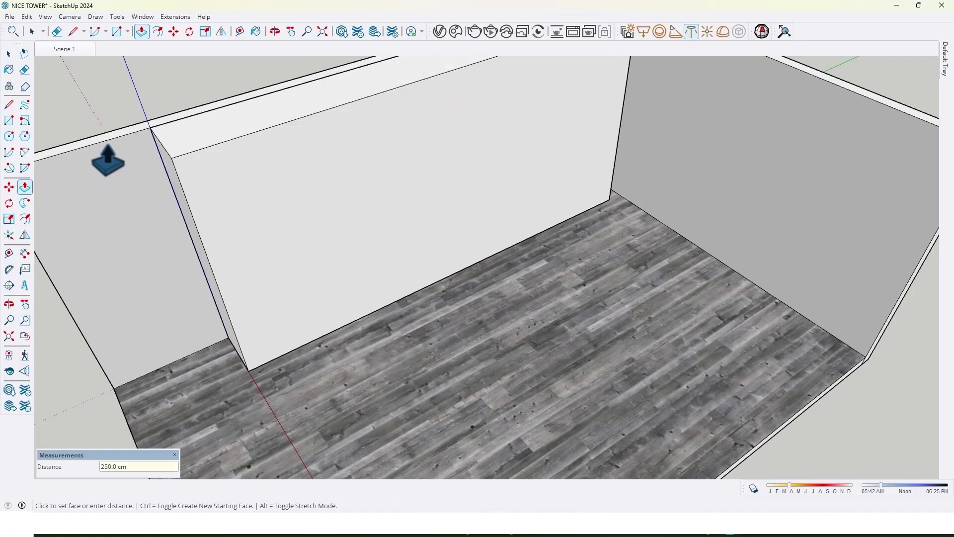
Hide the room group with its walls and floor, leaving only the cabinet block.
scroll(154, 224, "down", 5)
middle_click_drag(207, 298, 247, 312)
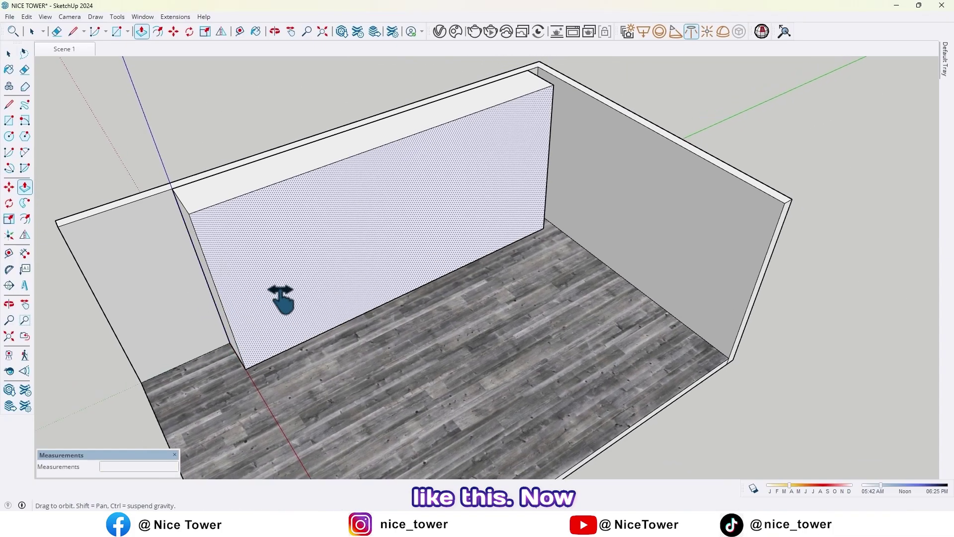
key("space")
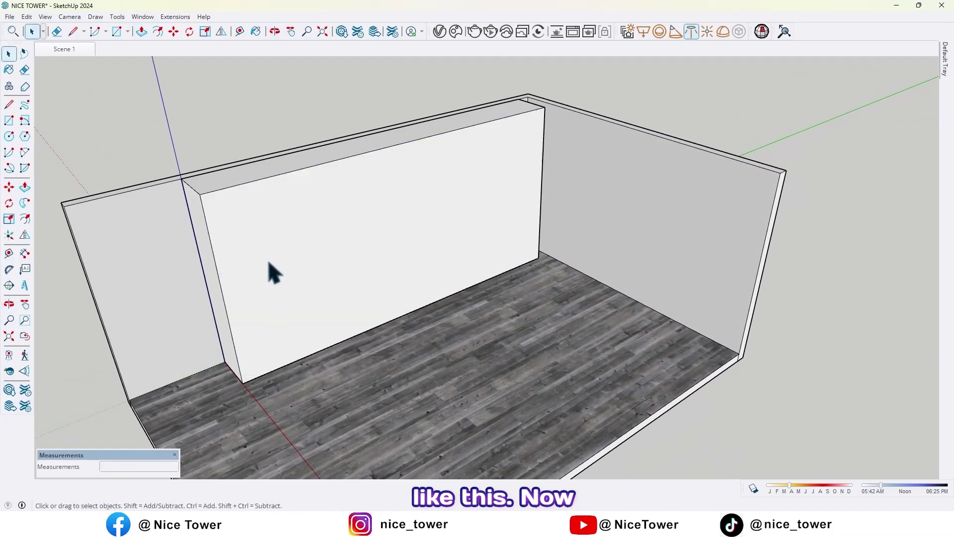
double_click(269, 260)
left_click(136, 286)
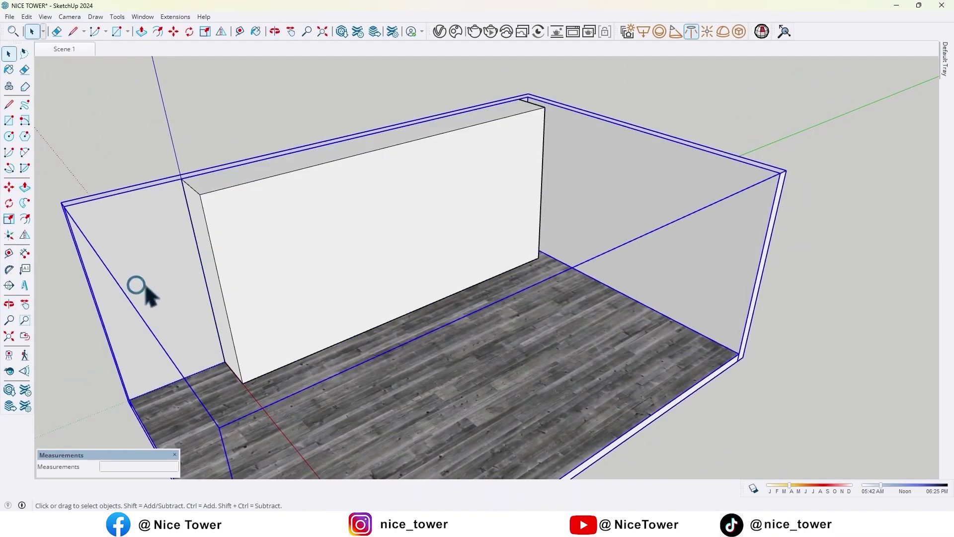
key("h")
Copy the front vertical edge at the block's far end 105 cm inward to mark off the refrigerator section.
middle_click_drag(511, 245, 588, 390)
key("m")
left_click(621, 401)
key("ctrl")
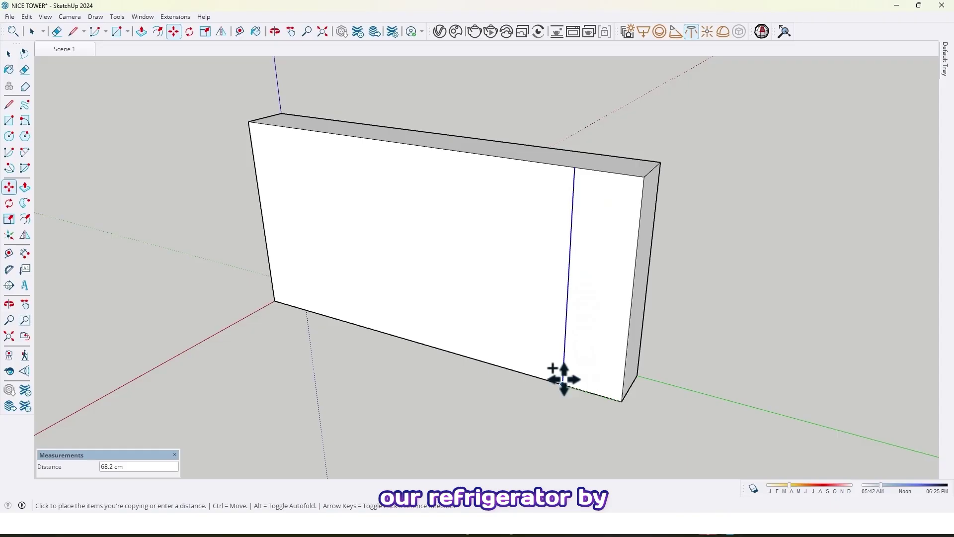
type("105")
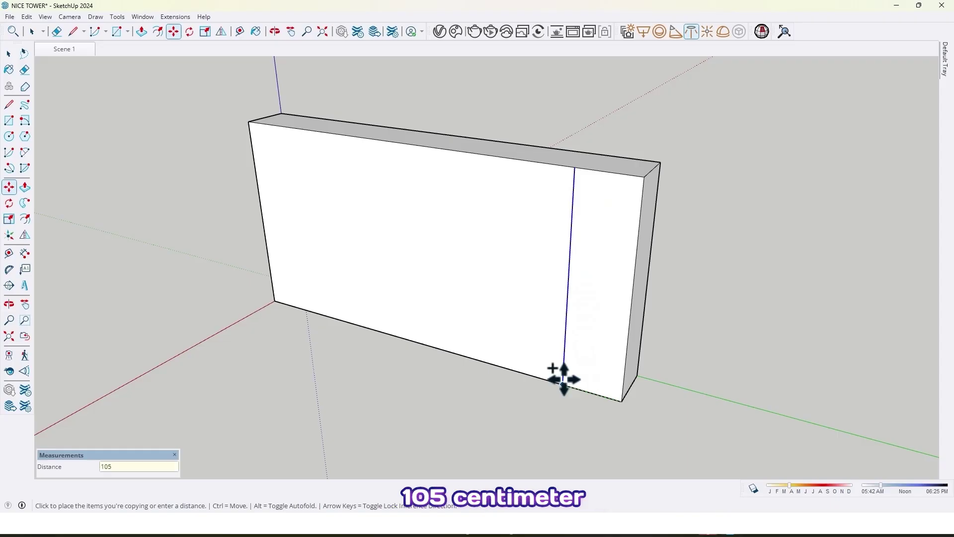
key("Return")
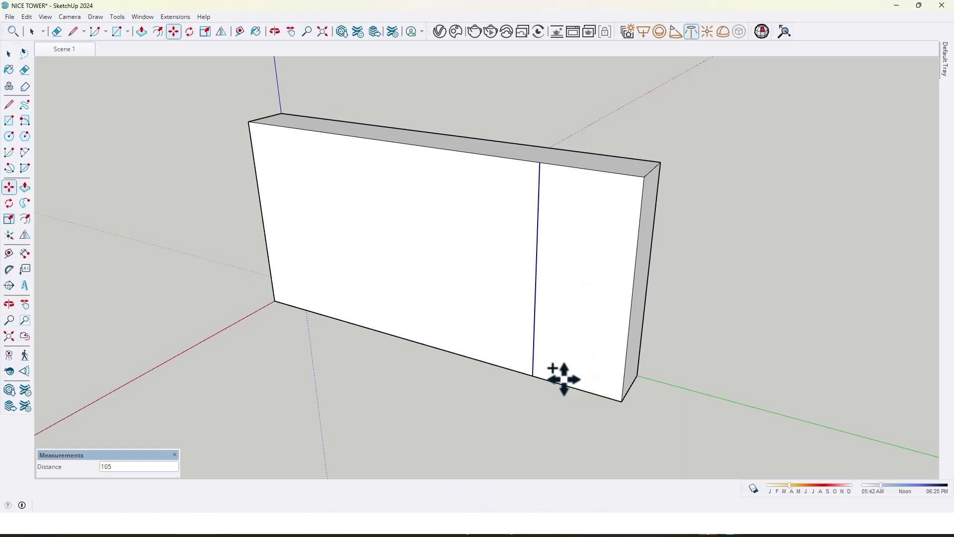
Copy the front vertical edge at the block's origin end 40 cm inward to mark the decorative box.
middle_click_drag(594, 344, 612, 340)
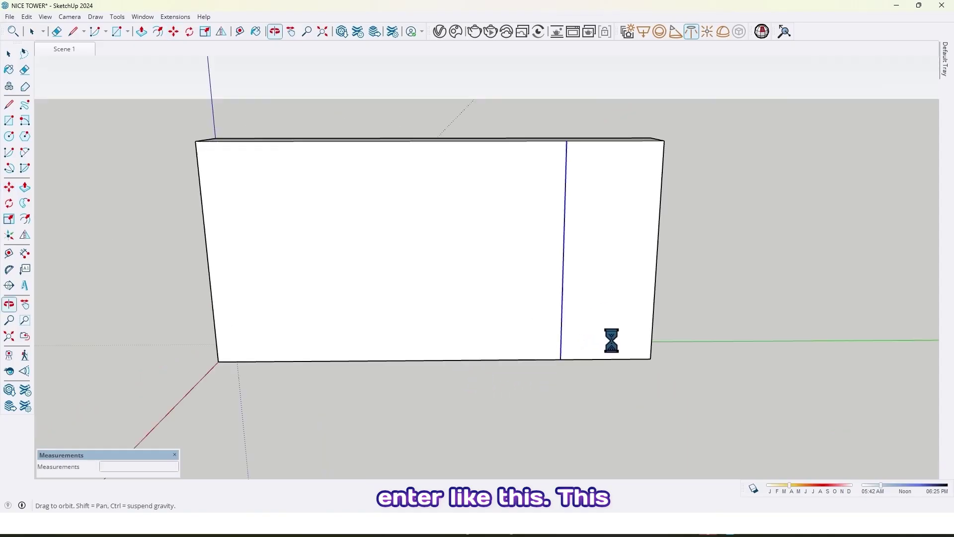
middle_click_drag(547, 336, 536, 342)
middle_click_drag(659, 330, 623, 327)
middle_click_drag(490, 315, 412, 394)
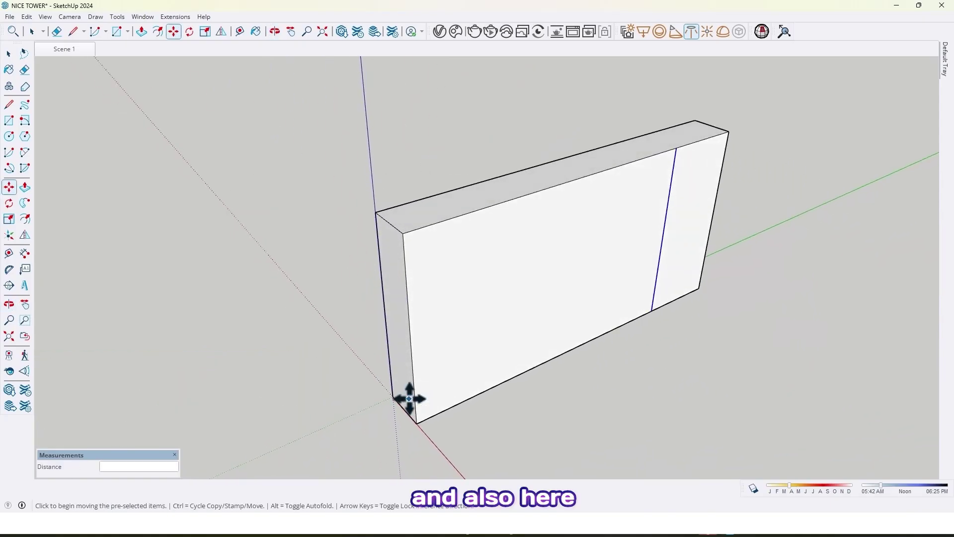
key("ctrl")
left_click(414, 411)
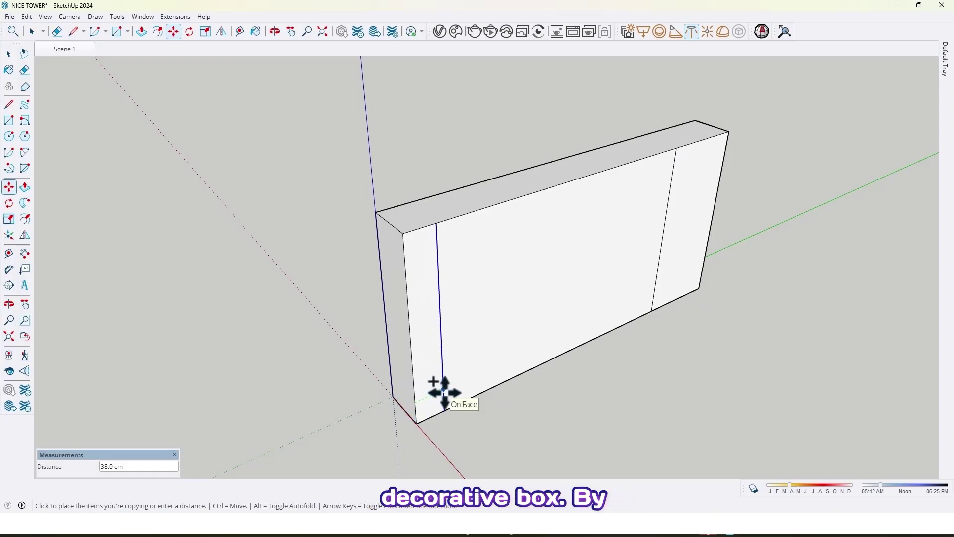
type("40")
key("Return")
Copy the decorative box's dividing line another 65 cm along the front face.
middle_click_drag(446, 403, 458, 386)
left_click(430, 390)
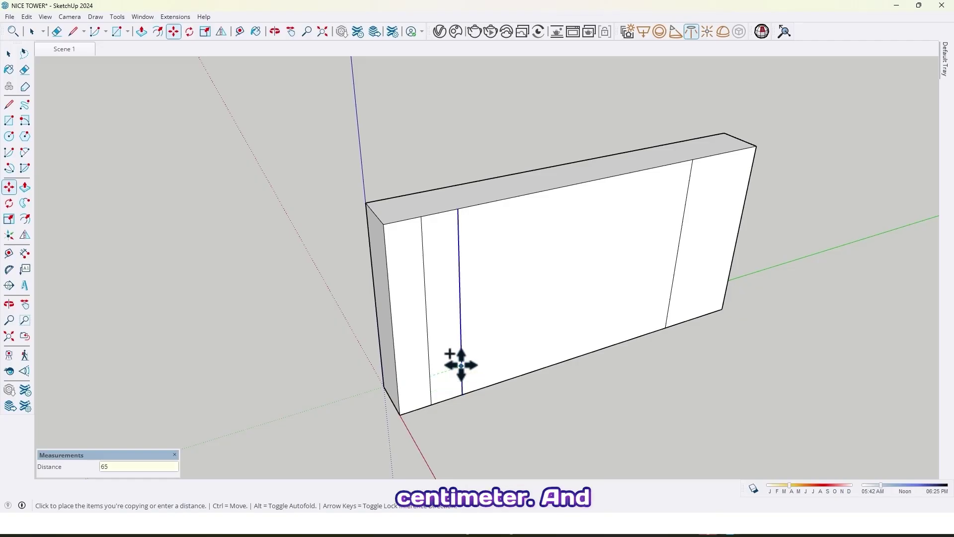
key("Return")
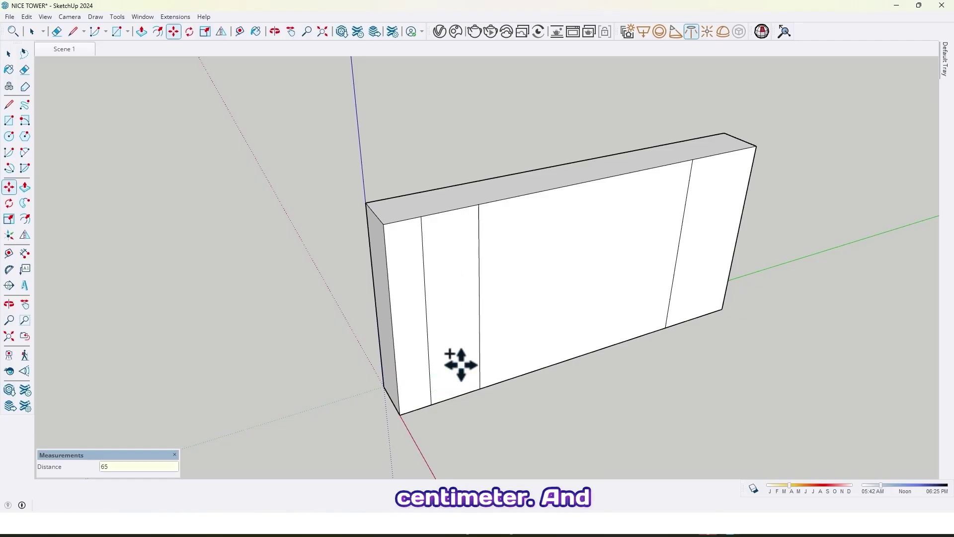
Copy the refrigerator section's dividing line 65 cm inward along the front face.
left_click(667, 298)
key("ctrl")
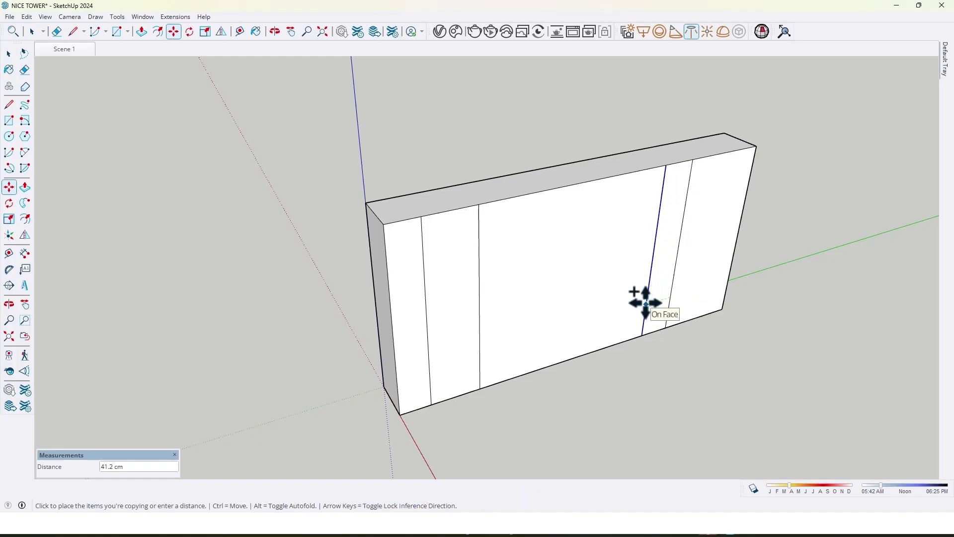
type("65")
key("Return")
Draw a rectangle on the block's top face covering the full depth of the 40 cm decorative box section.
middle_click(639, 382)
mouse_move(639, 383)
middle_mouse_down()
mouse_move(493, 262)
mouse_move(677, 279)
mouse_move(648, 373)
mouse_move(630, 369)
middle_mouse_up()
middle_click_drag(492, 330, 432, 279, "shift")
scroll(433, 253, "up", 2)
middle_click_drag(435, 239, 424, 259)
left_click_drag(425, 259, 433, 255)
key("r")
left_click(451, 202)
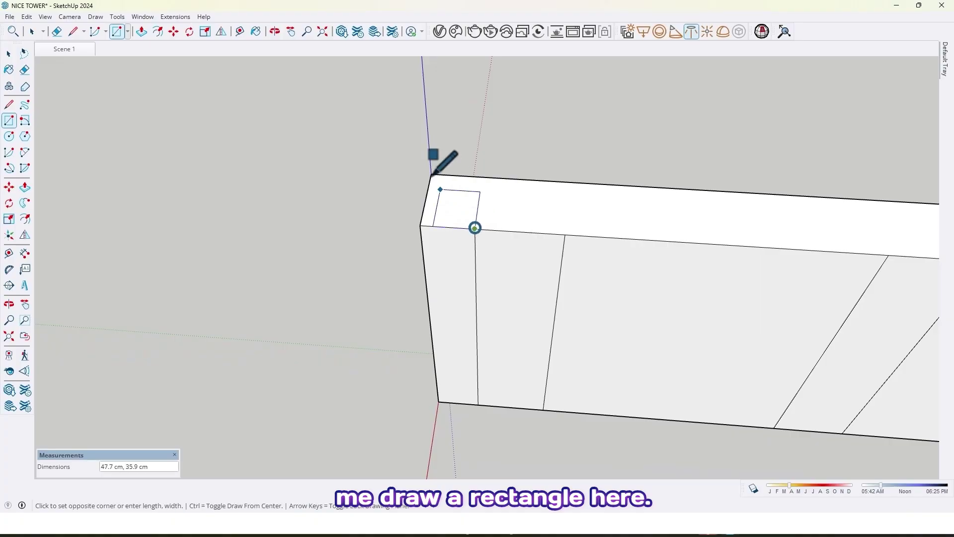
left_click(430, 174)
Copy the decorative box's top face and push the original down 250 cm to cut that section away.
key("space")
left_click(449, 211)
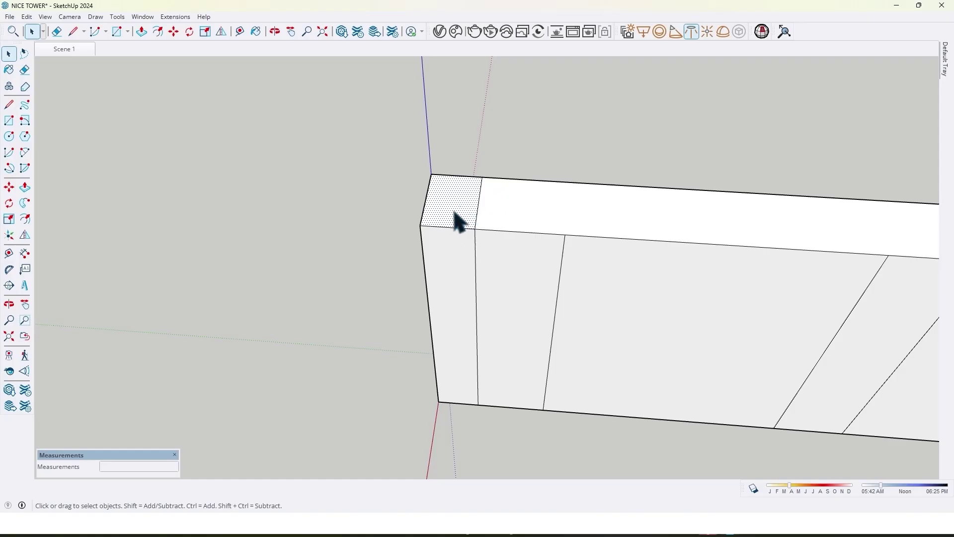
key("p")
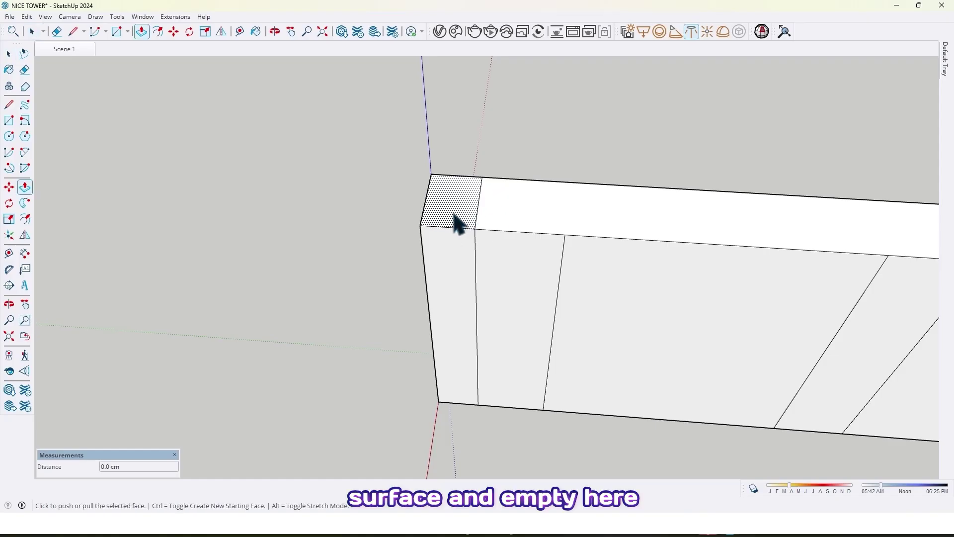
left_click(454, 213)
left_click(452, 413)
Paste the copied top face in place above the removed end section and make it a group.
middle_click_drag(454, 416, 658, 363)
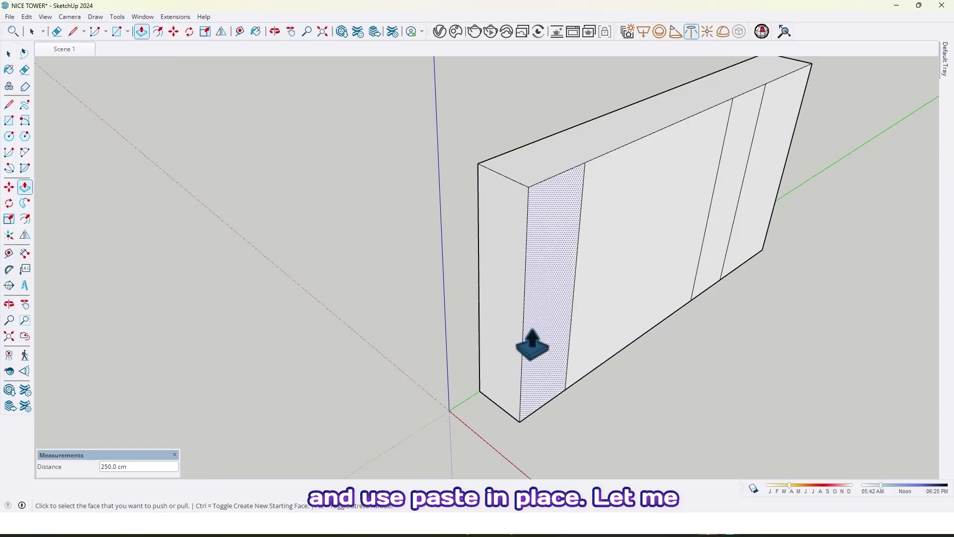
key("ctrl+shift+v")
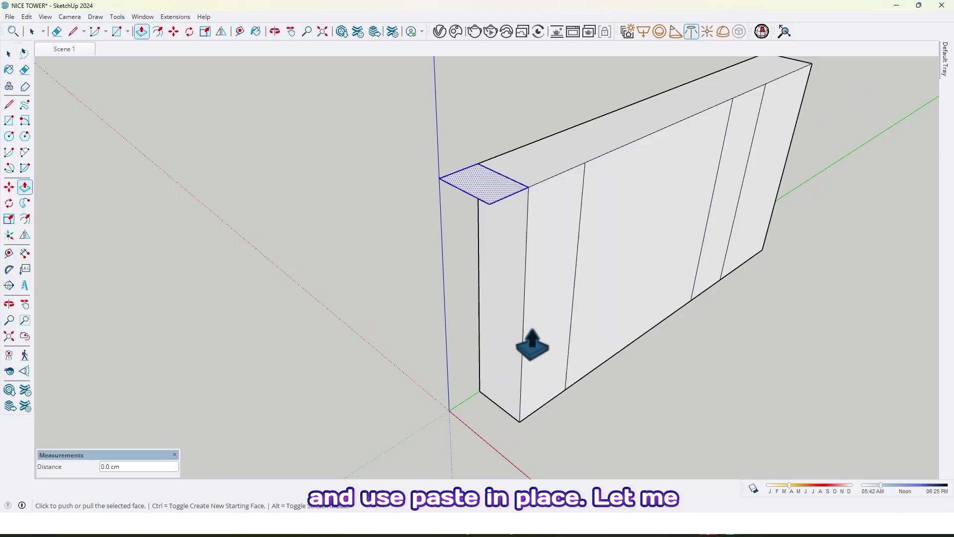
right_click(476, 185)
left_click(495, 98)
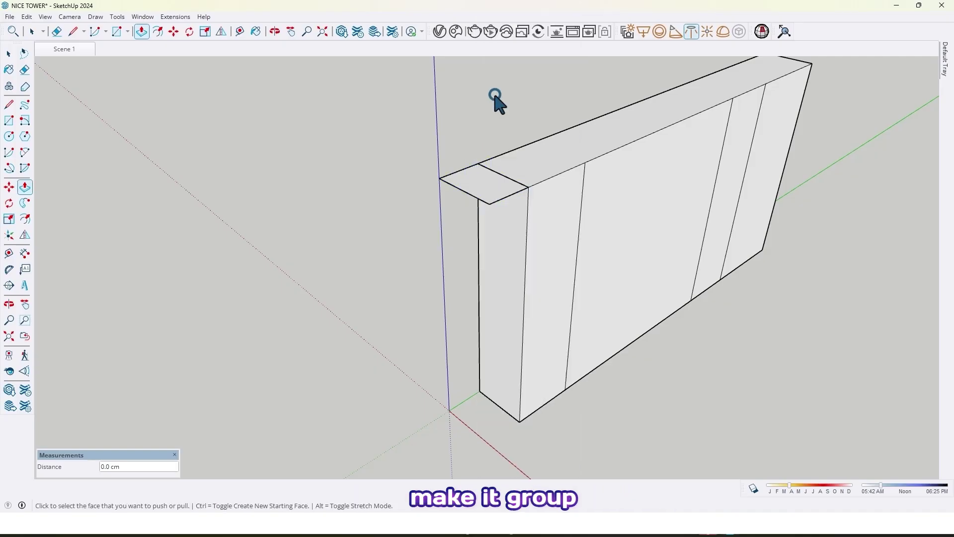
Extrude the grouped decorative box face down 250 cm inside its group and exit the group.
key("space")
double_click(486, 189)
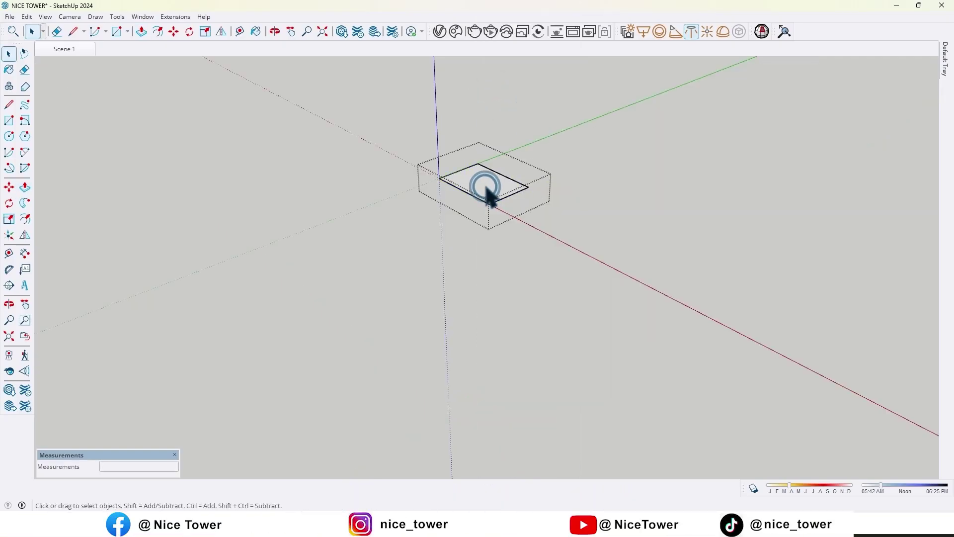
key("p")
left_click(486, 195)
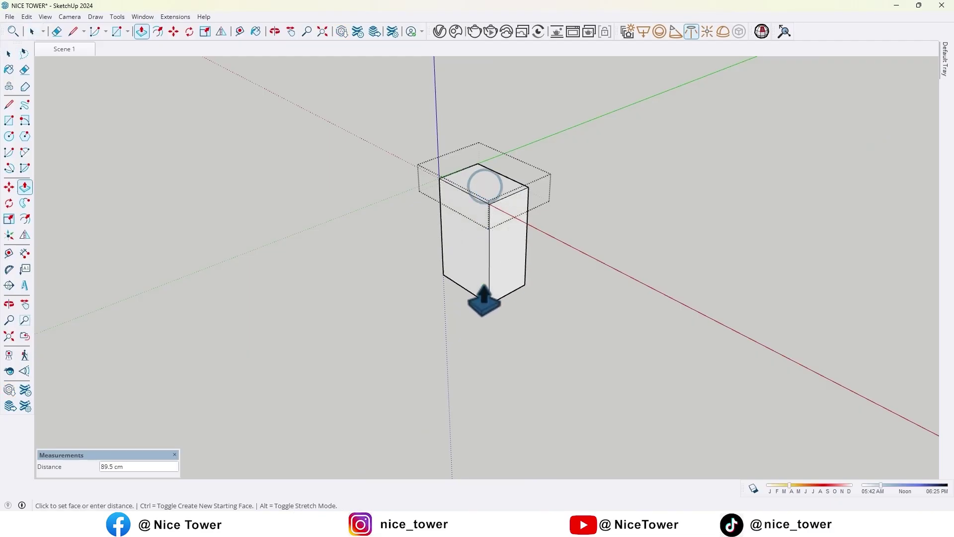
type("250")
key("Return")
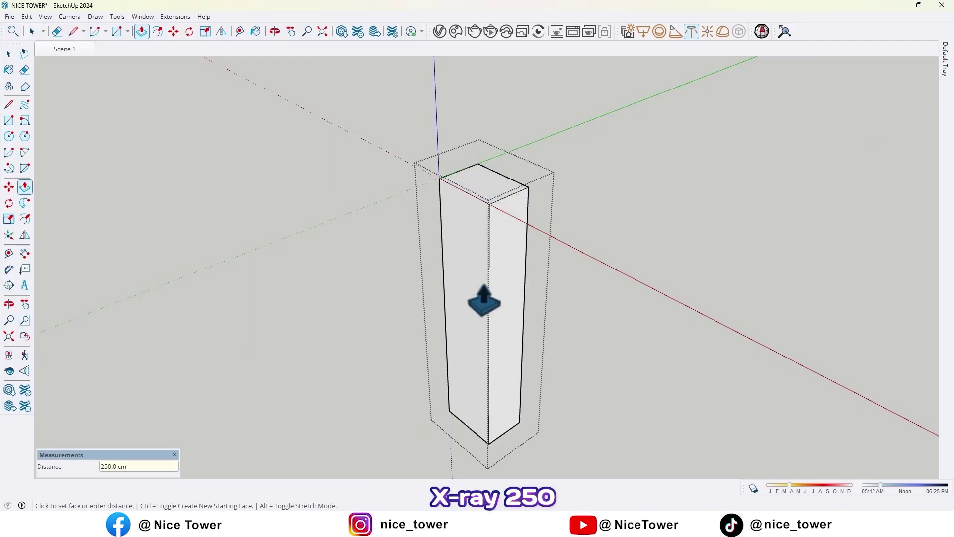
key("space")
left_click(600, 308)
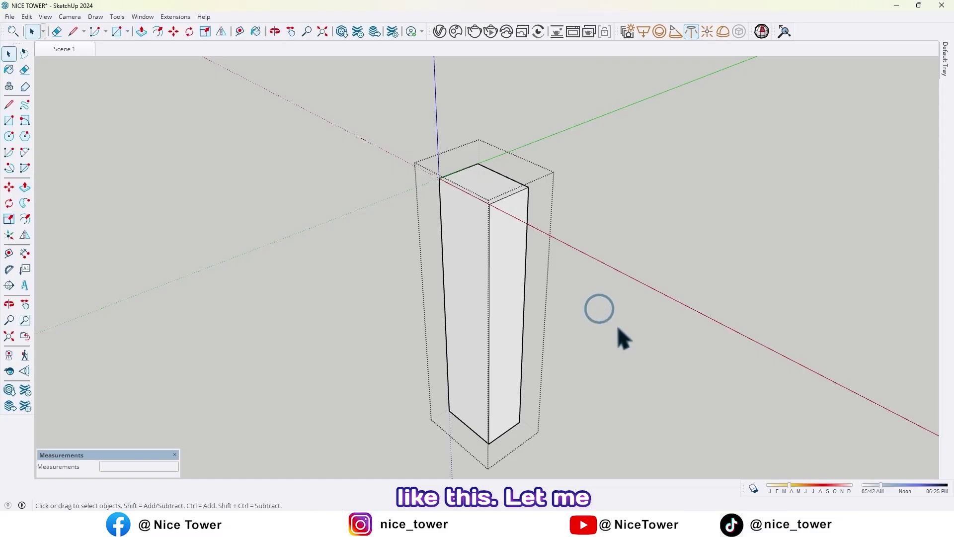
Hide the decorative box group at the end of the cabinet block.
left_click(506, 304)
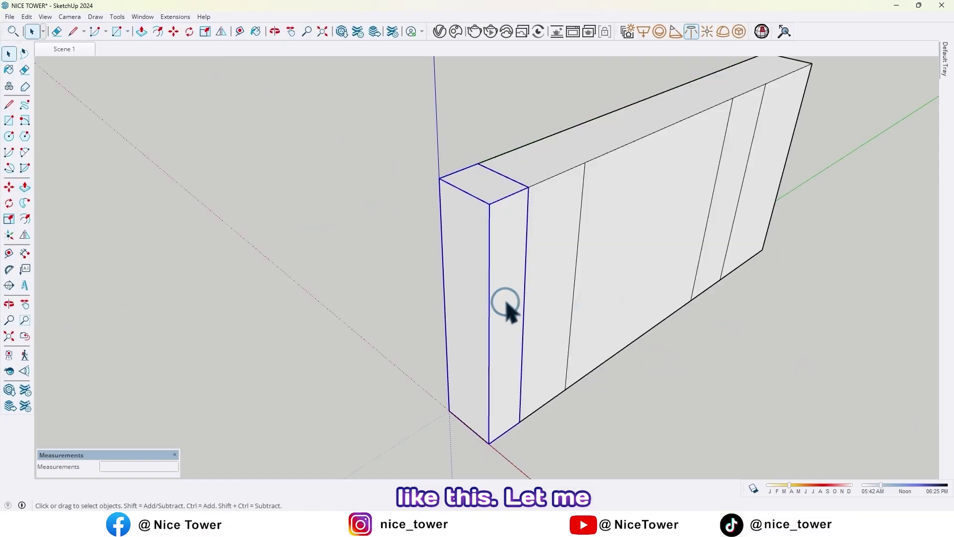
key("h")
scroll(543, 294, "up", 1)
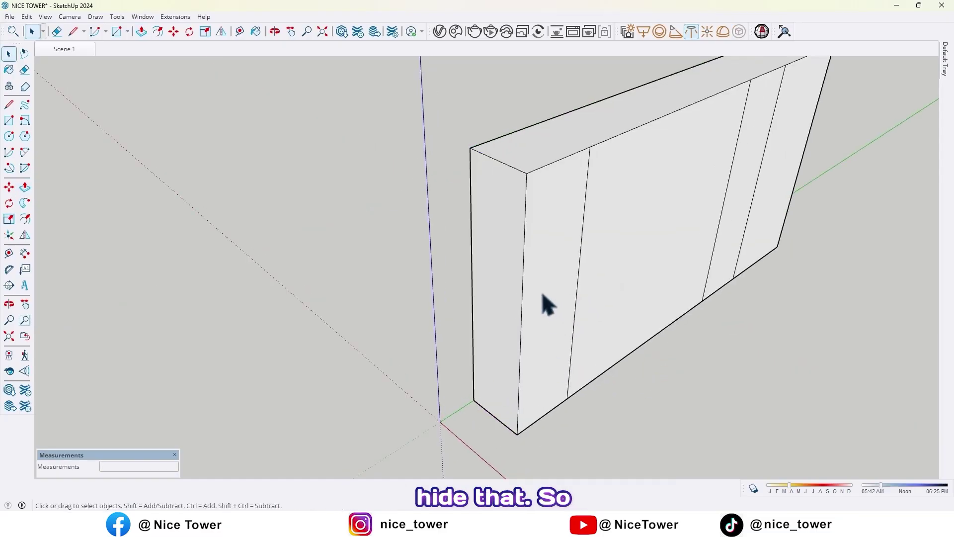
Copy the front face's outer vertical edge, where the decorative box stood, 6 cm inward along the face.
middle_click_drag(543, 294, 467, 318)
key("p")
key("m")
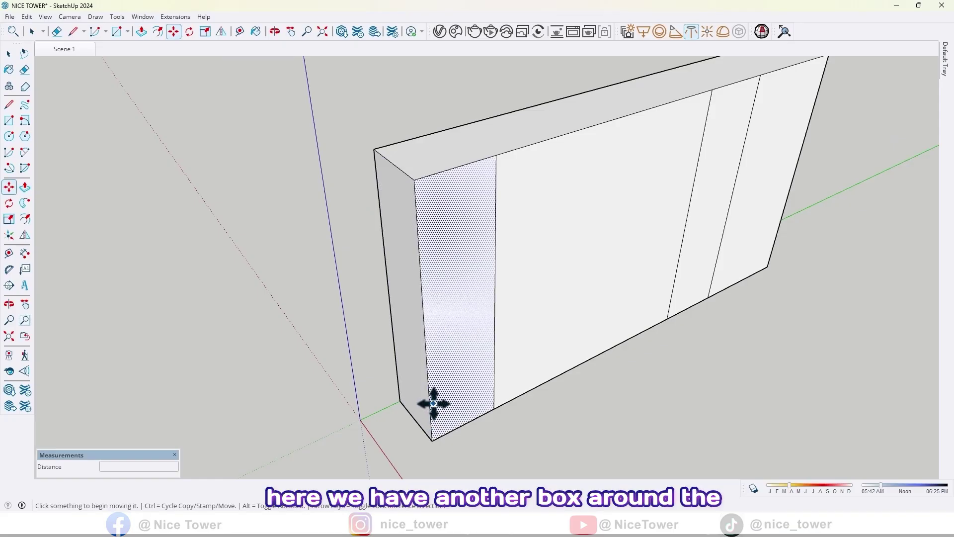
left_click(429, 402)
key("ctrl")
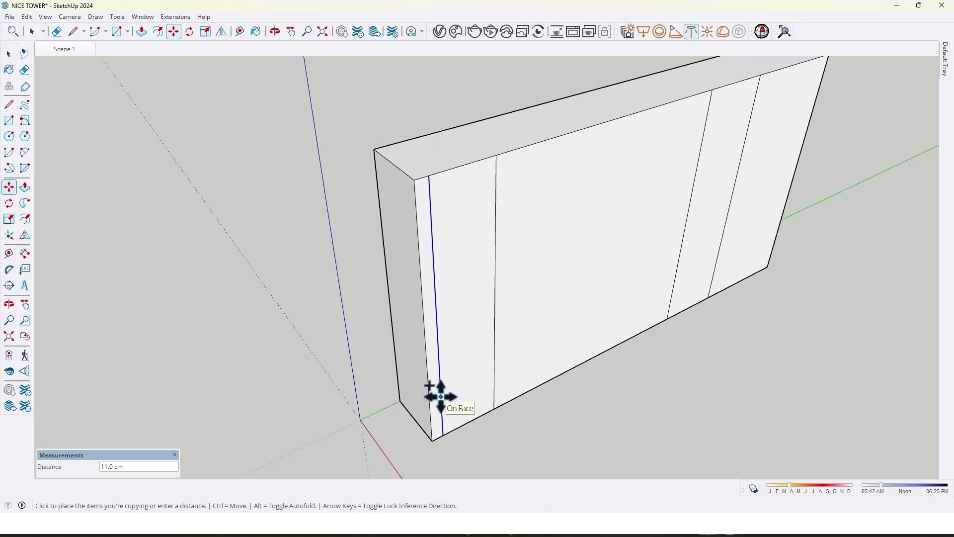
type("6")
key("Return")
Copy the full top edge of the front face 6 cm downward.
middle_click_drag(512, 336, 532, 250)
key("space")
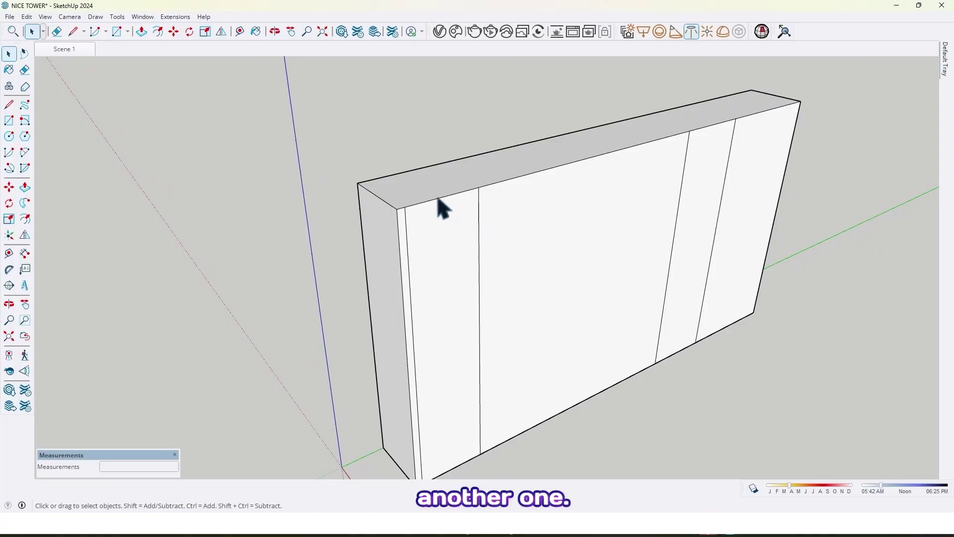
left_click(441, 211)
middle_click_drag(441, 207, 681, 133)
left_click_drag(522, 91, 651, 187)
middle_click_drag(651, 187, 400, 223)
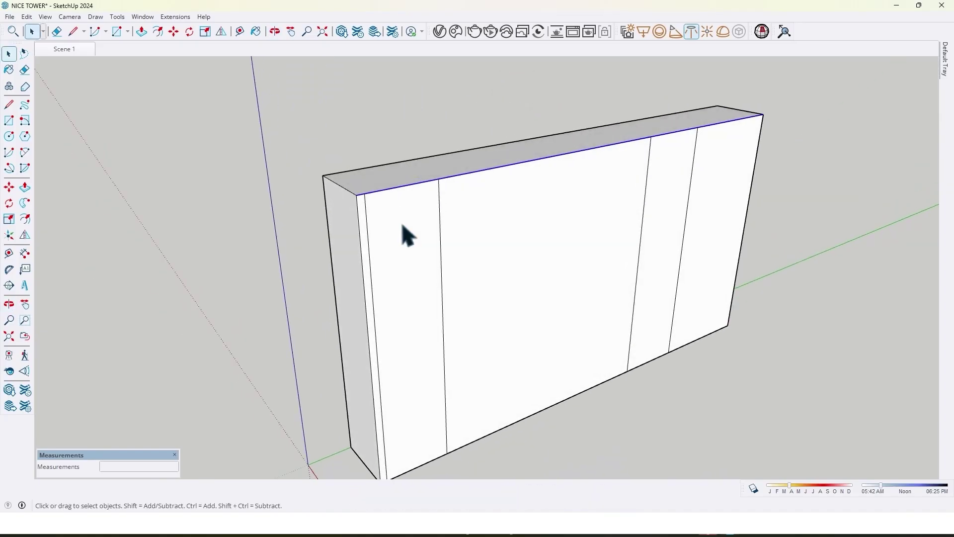
key("m")
left_click(440, 181)
key("ctrl")
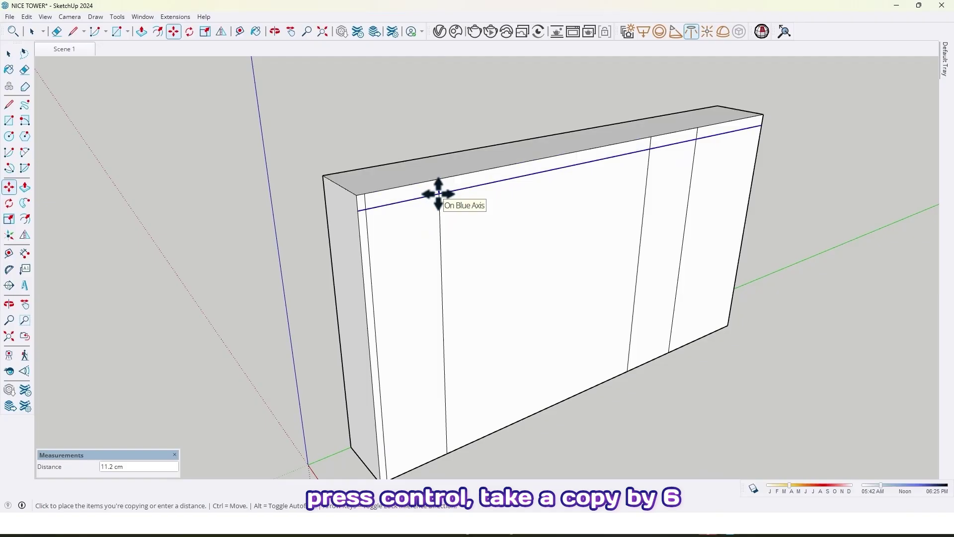
key("Return")
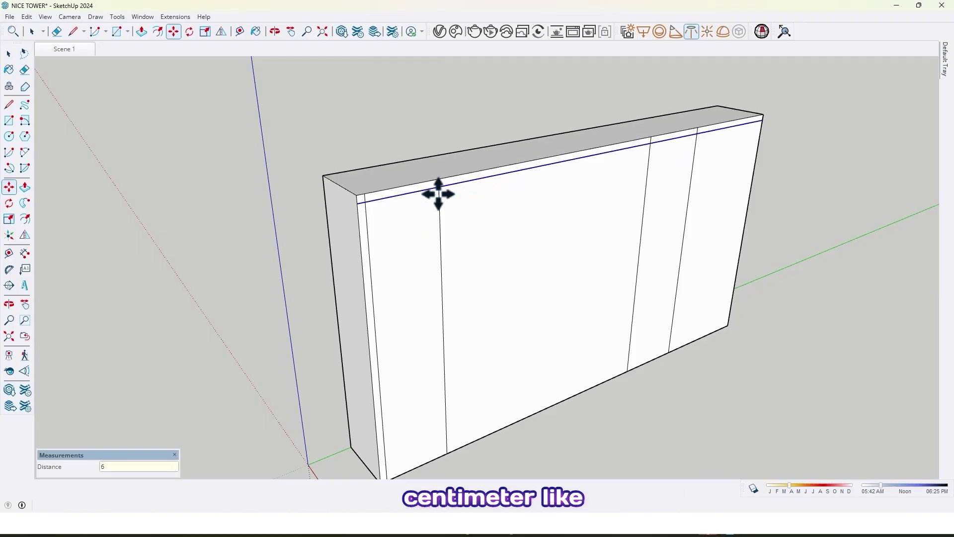
Copy the dividing line between the narrow end section and the wide middle section 6 cm into the middle section.
scroll(613, 288, "down", 3)
middle_click_drag(613, 288, 466, 270)
scroll(451, 285, "up", 3)
scroll(443, 280, "up", 3)
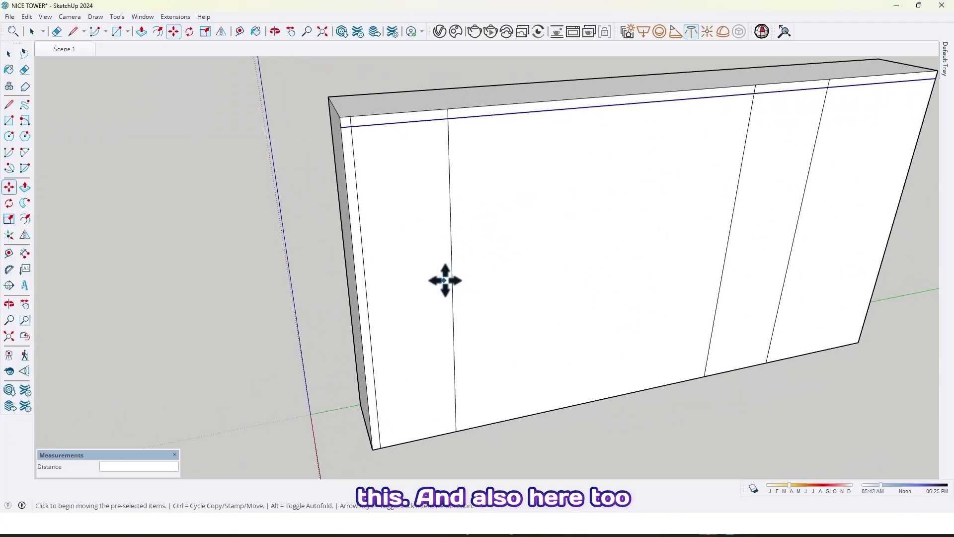
key("Escape")
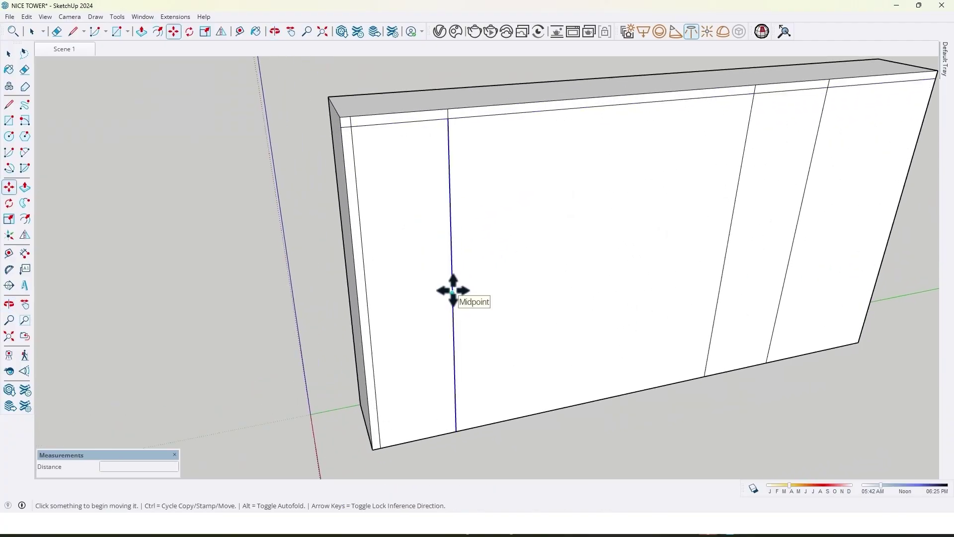
left_click(452, 291)
key("ctrl")
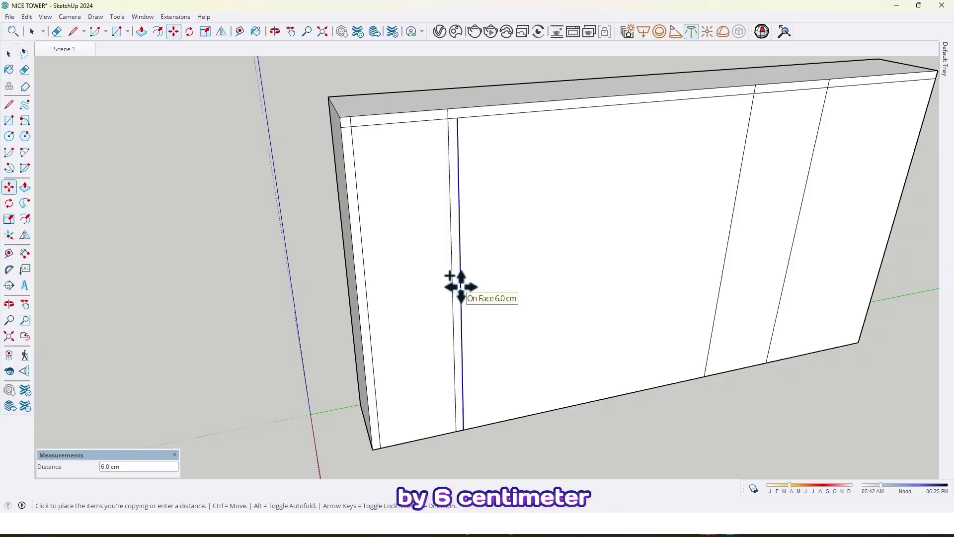
key("Return")
Copy the wide middle section's other dividing line 6 cm toward the refrigerator end, into the neighbouring narrow section.
scroll(496, 270, "down", 4)
mouse_move(496, 270)
middle_mouse_down()
mouse_move(579, 304)
mouse_move(556, 294)
mouse_move(575, 284)
middle_mouse_up()
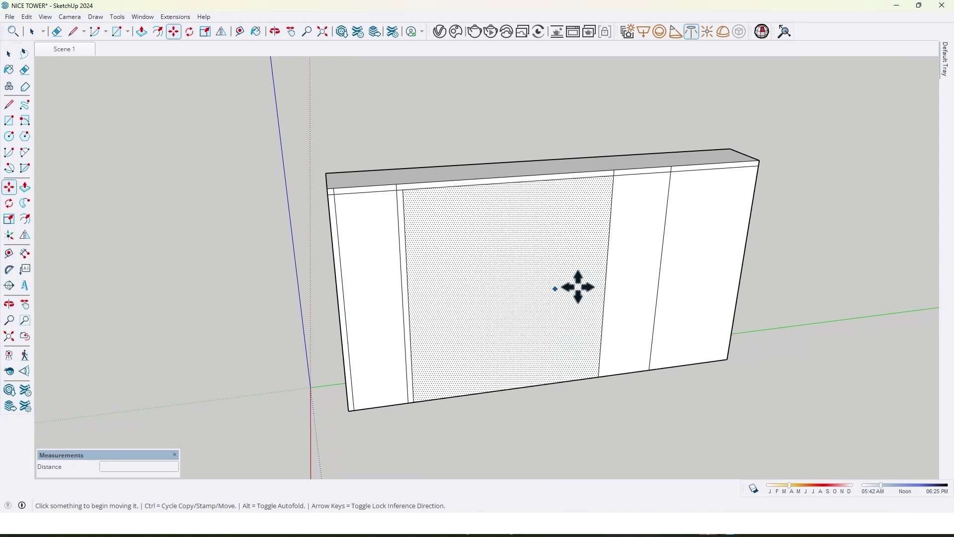
key("ctrl")
left_click(605, 286)
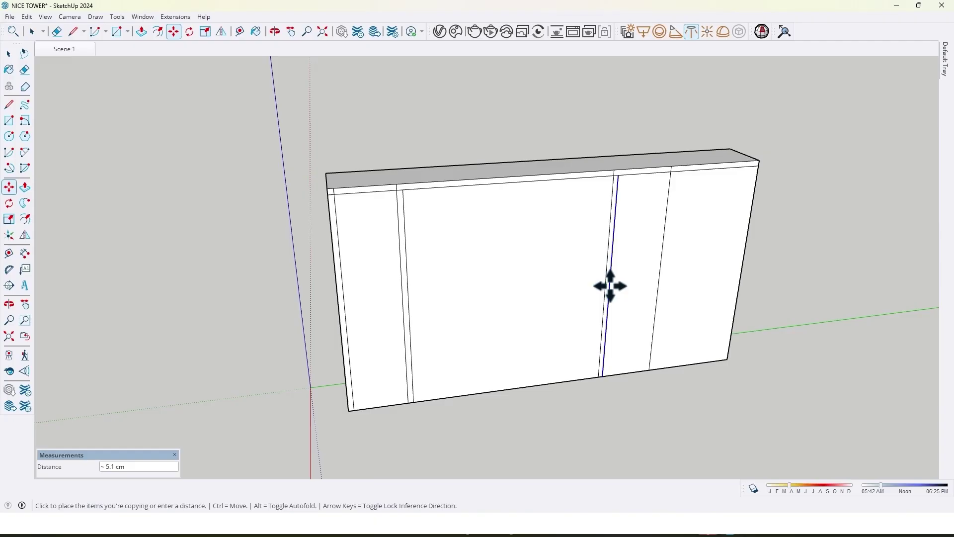
type("6")
key("Return")
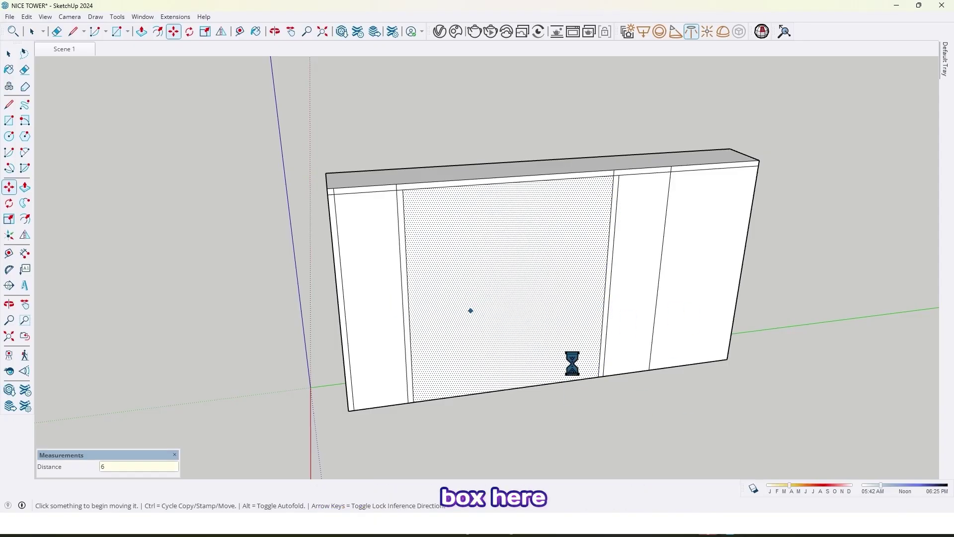
Copy the refrigerator section's dividing line 6 cm into the refrigerator section.
scroll(691, 270, "up", 5)
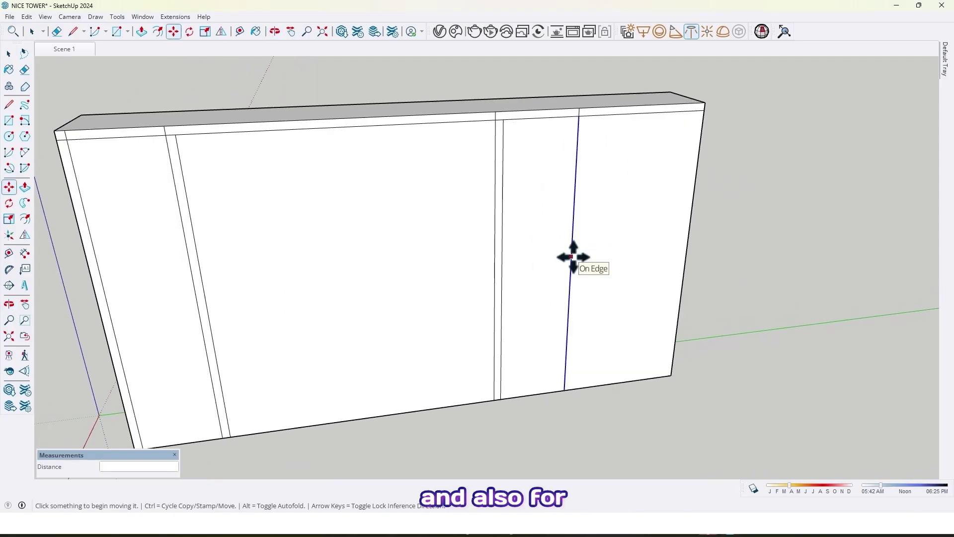
left_click(572, 257)
key("ctrl")
type("6")
key("Return")
Copy the outer vertical edge at the refrigerator end 6 cm inward along the front face.
left_click(685, 238)
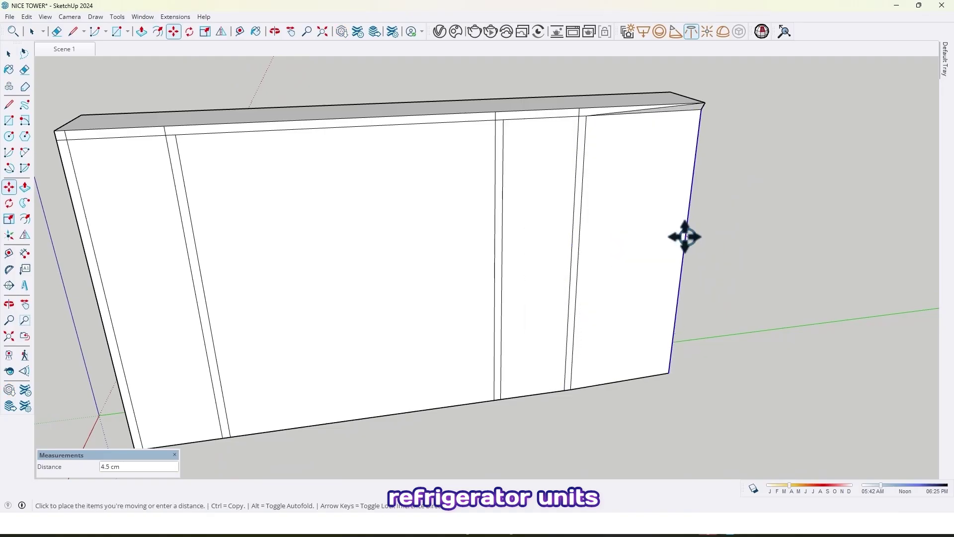
key("ctrl")
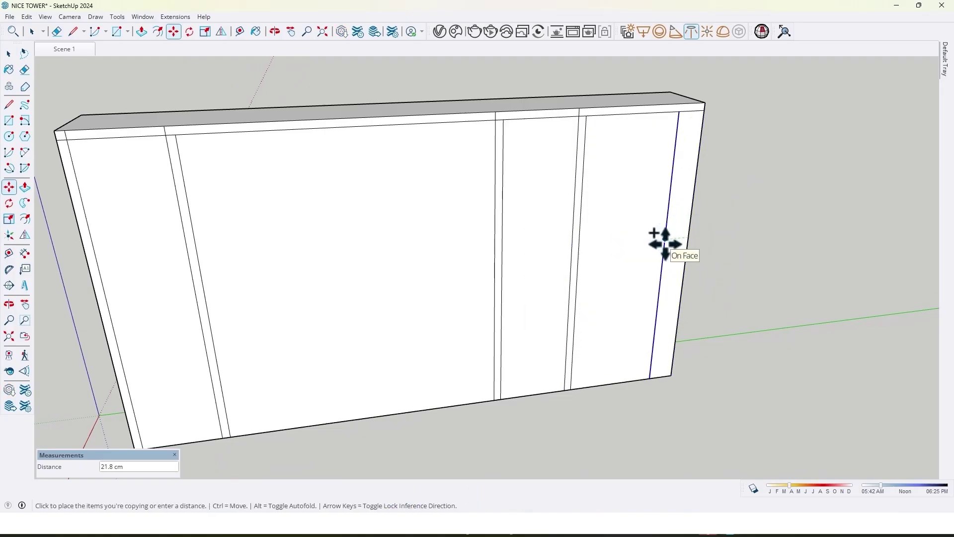
type("6")
key("Return")
Copy the bottom edges of the three sections beside the refrigerator section 15 cm upward for the plinth line.
scroll(665, 244, "down", 4)
middle_click_drag(589, 266, 675, 228, "shift")
scroll(447, 247, "up", 3)
middle_click_drag(471, 232, 471, 345)
scroll(490, 347, "up", 4)
scroll(582, 358, "down", 4)
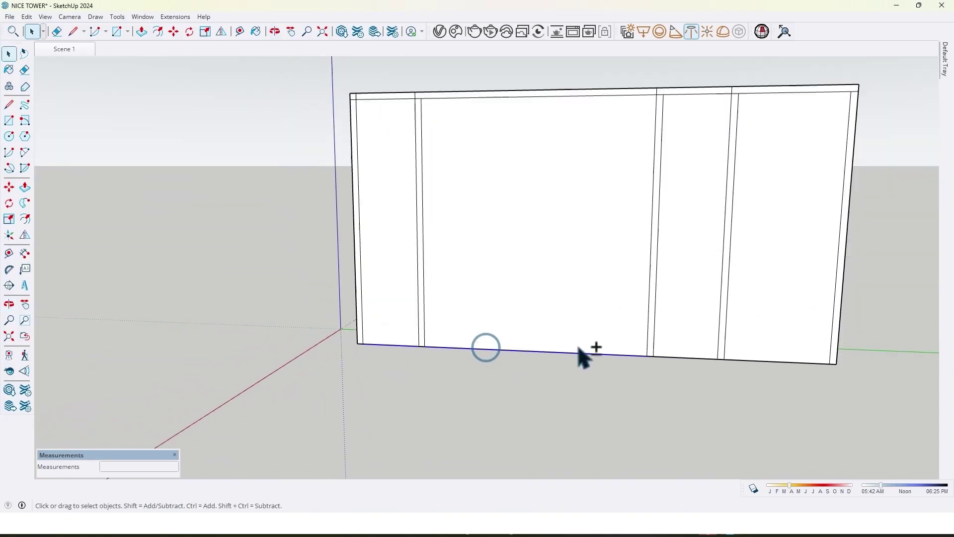
scroll(565, 372, "up", 4)
left_click(550, 356, "ctrl")
scroll(550, 358, "down", 3)
middle_click_drag(550, 358, 434, 350)
scroll(435, 343, "up", 2)
key("m")
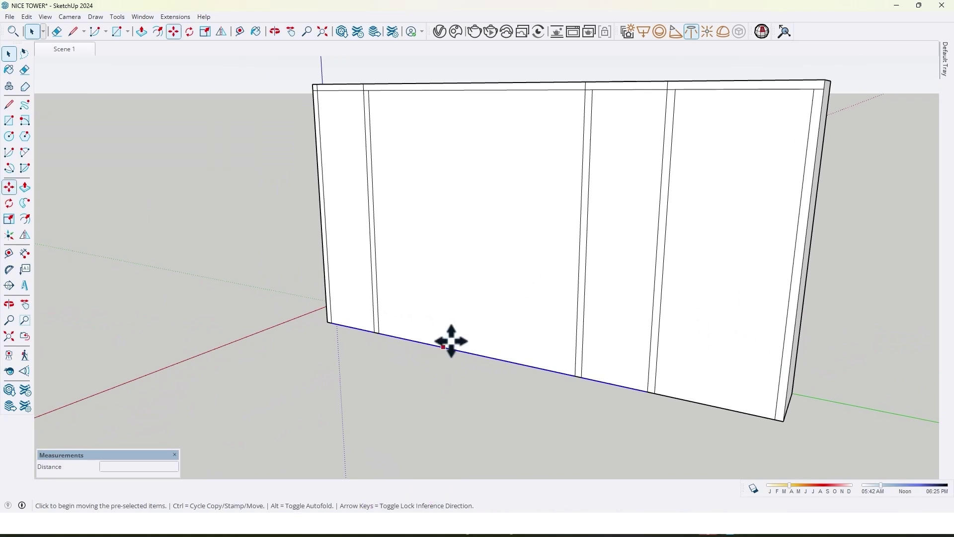
key("ctrl")
left_click(449, 351)
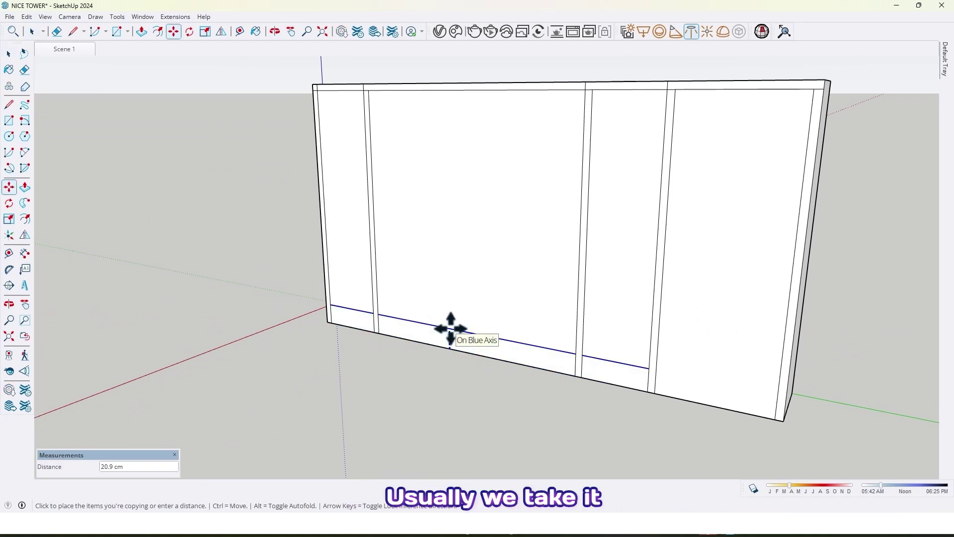
type("15")
key("Return")
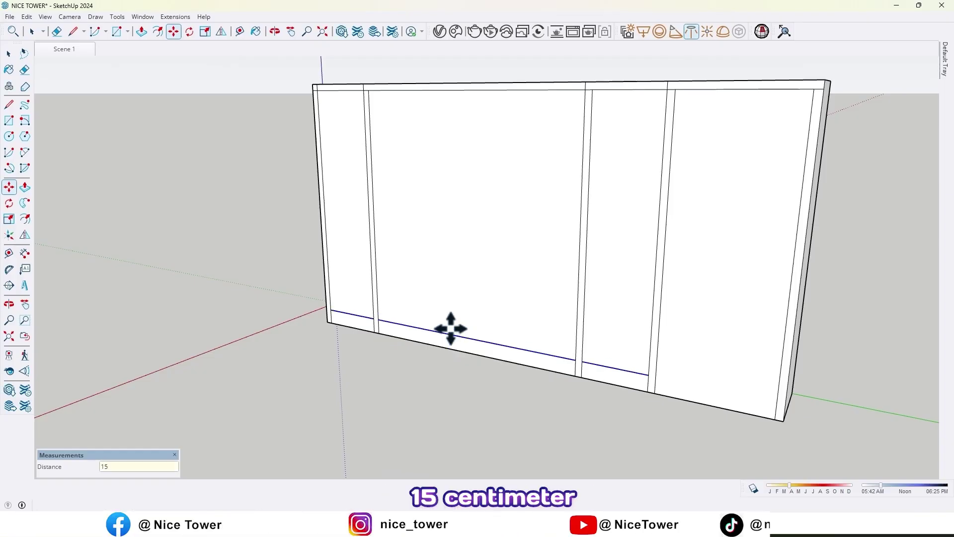
Create a horizontal guide 90 cm above the front face's bottom edge for the base cabinet height.
middle_click_drag(450, 328, 475, 320)
scroll(450, 384, "up", 2)
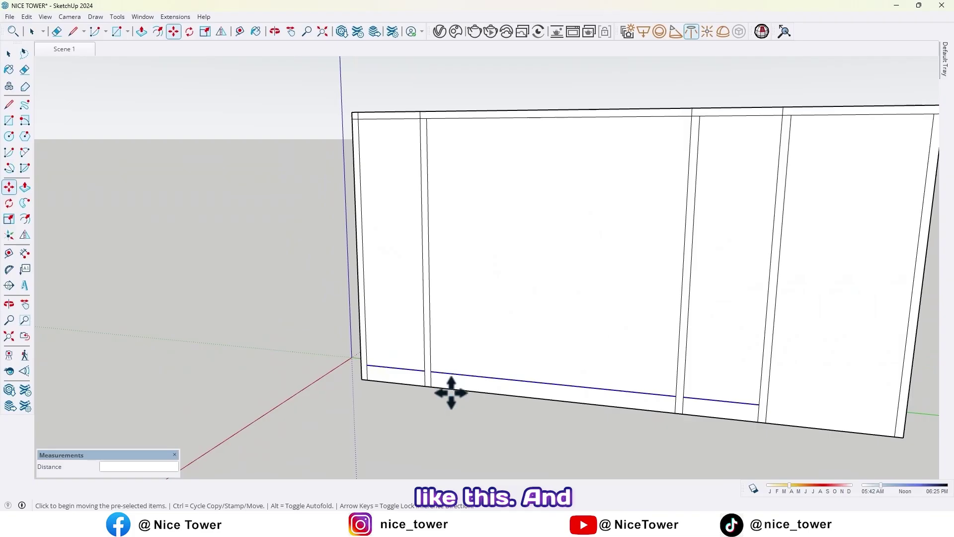
key("t")
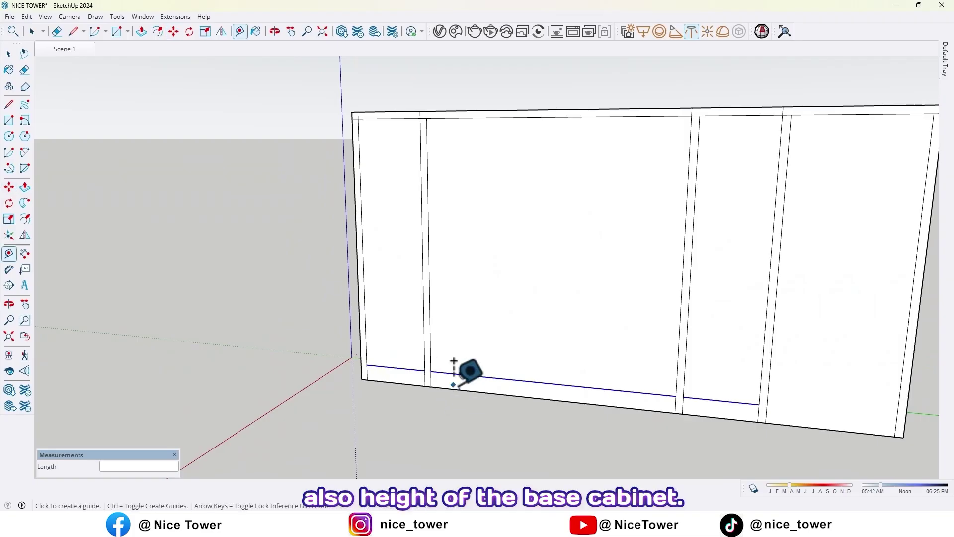
left_click(450, 388)
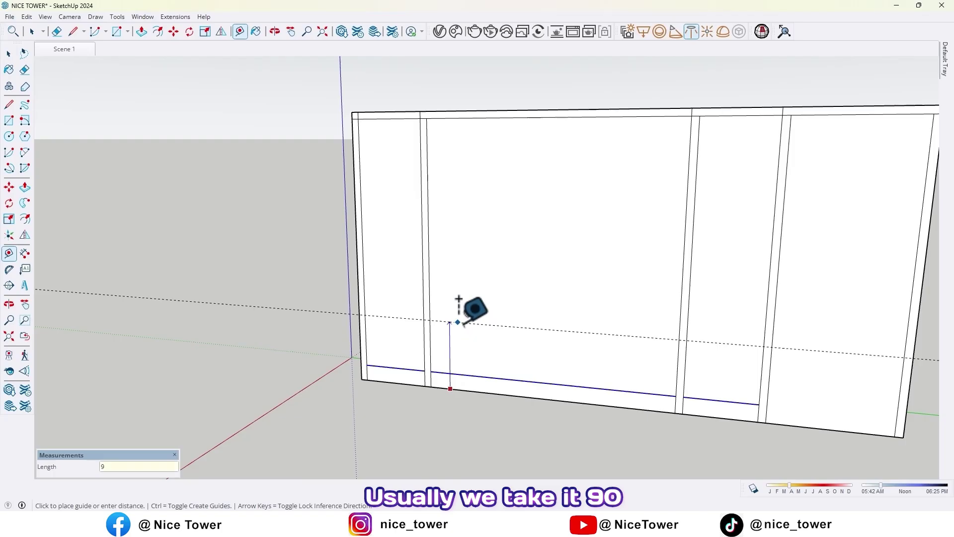
key("Return")
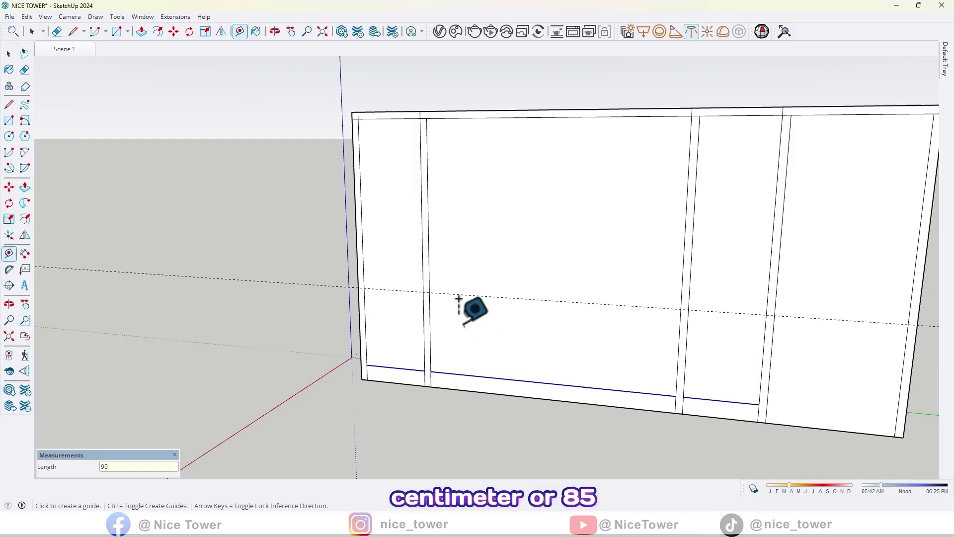
Copy the three plinth lines 75 cm up onto the base cabinet height guide.
key("m")
left_click(452, 373)
key("ctrl")
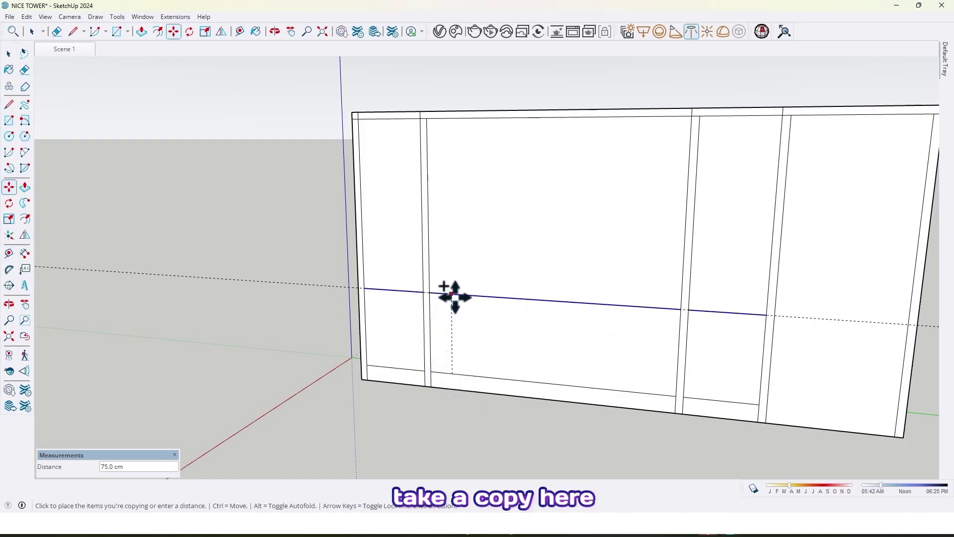
left_click(452, 294)
Copy the three base cabinet height lines 60 cm upward on the front face.
scroll(529, 401, "down", 1)
middle_click_drag(512, 389, 480, 350)
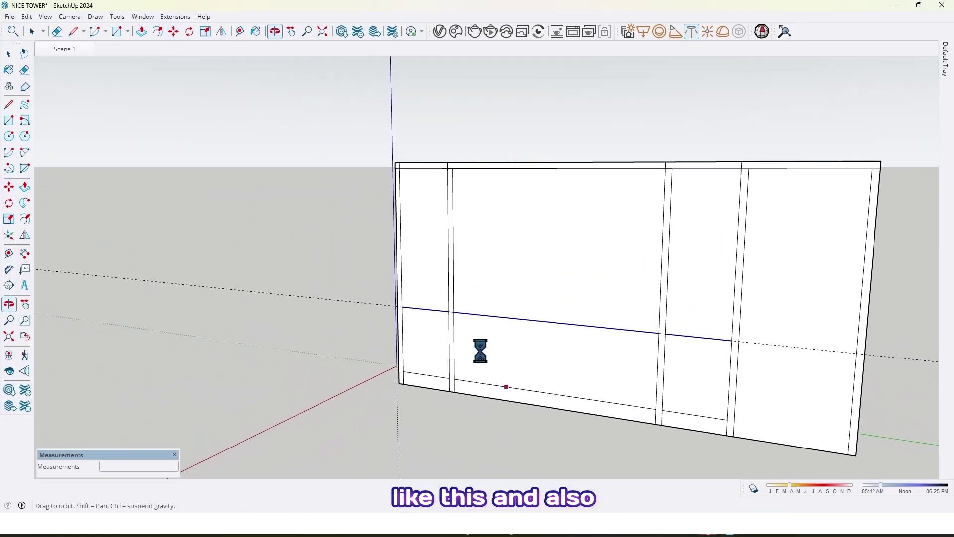
key("m")
scroll(476, 313, "up", 2)
left_click(475, 313)
key("ctrl")
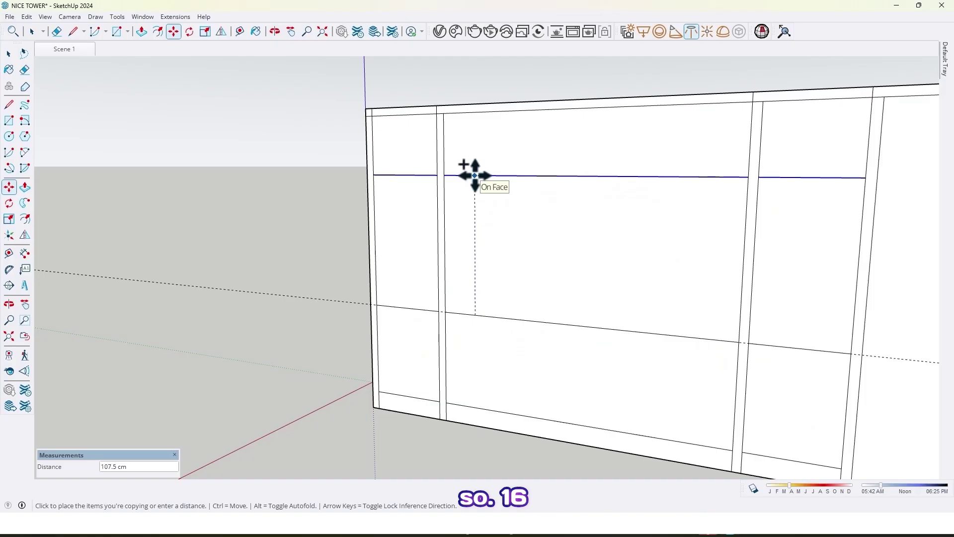
type("0")
key("Return")
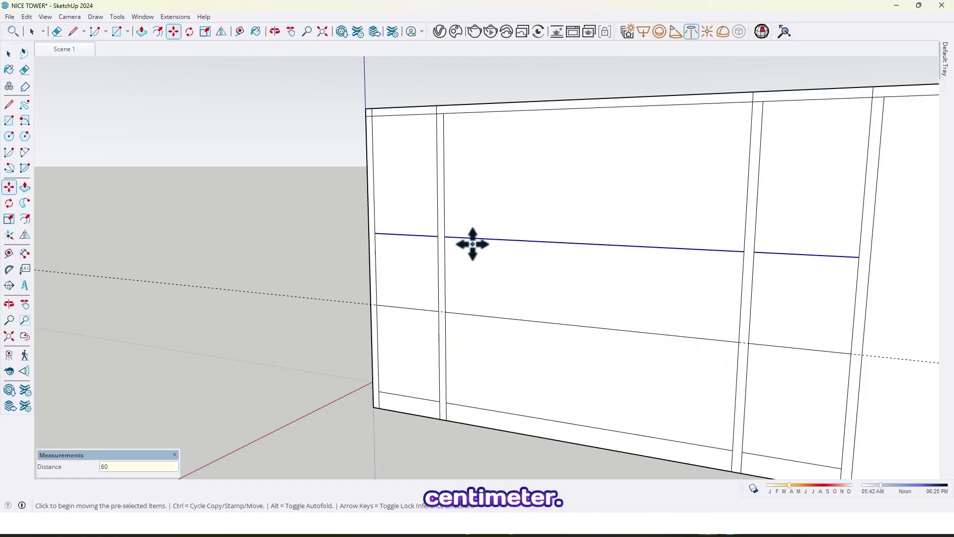
Copy the middle section's upper horizontal line 35 cm upward on the front face.
key("space")
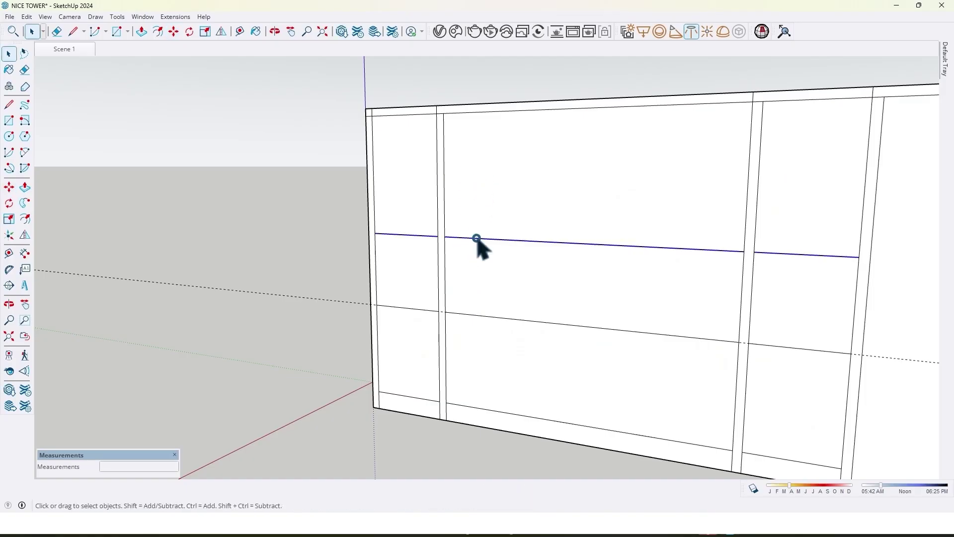
key("m")
left_click(476, 238)
key("ctrl")
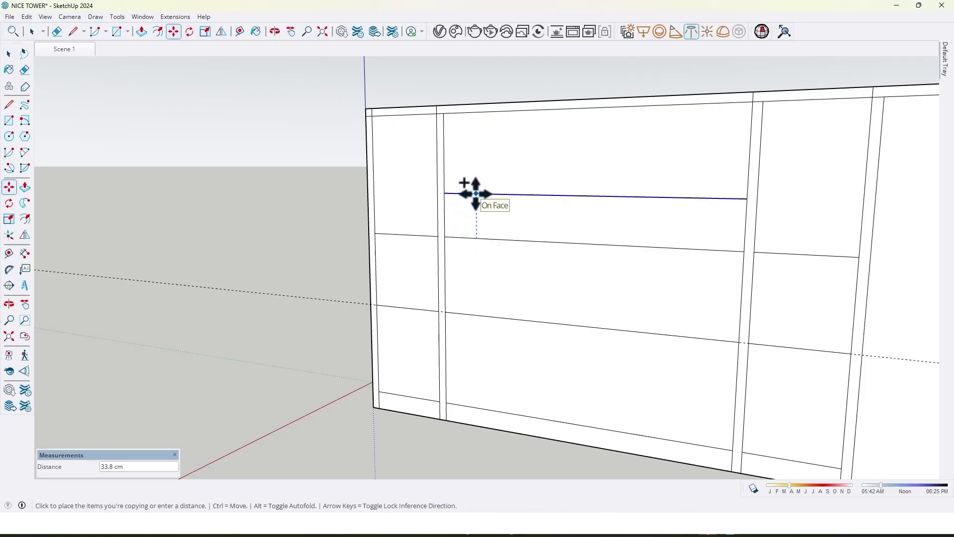
type("35")
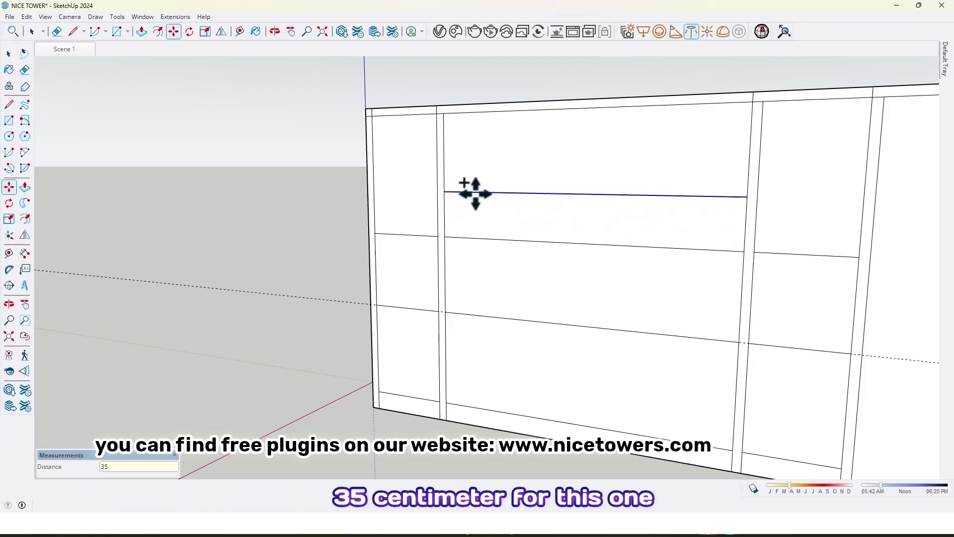
key("Return")
Erase the stray line stubs at the front frame's upper corner, at the end opposite the refrigerator.
middle_click_drag(434, 320, 503, 371)
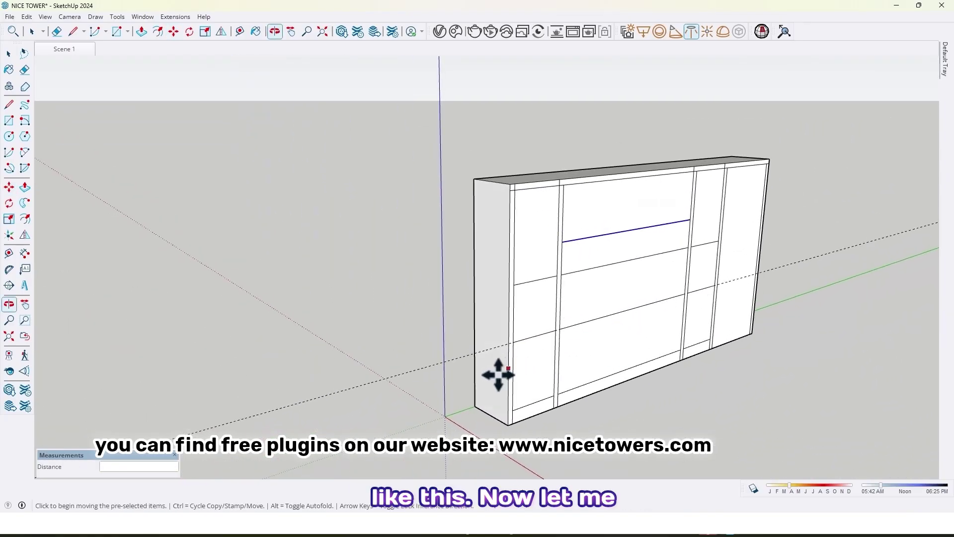
key("e")
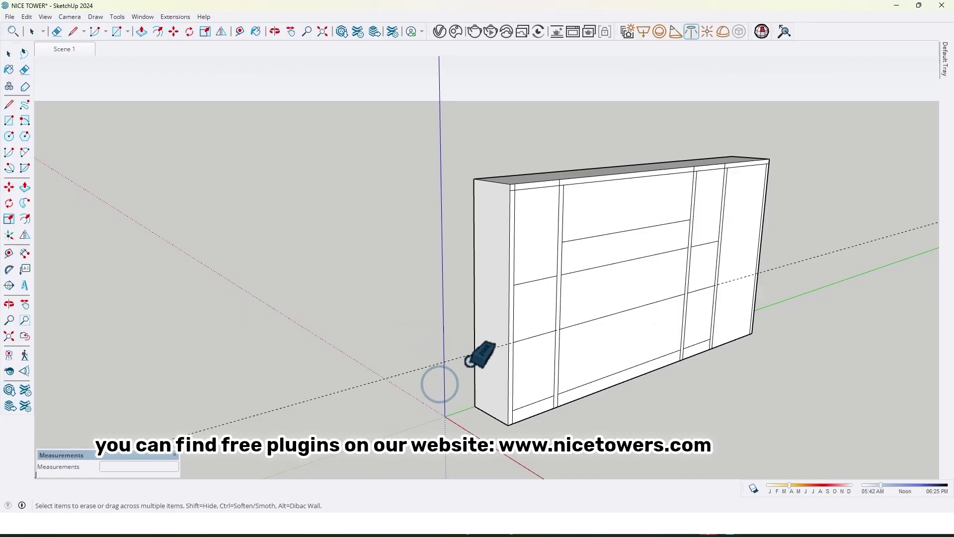
middle_click_drag(535, 186, 479, 226, "shift")
scroll(484, 170, "up", 5)
middle_click_drag(417, 323, 425, 262, "shift")
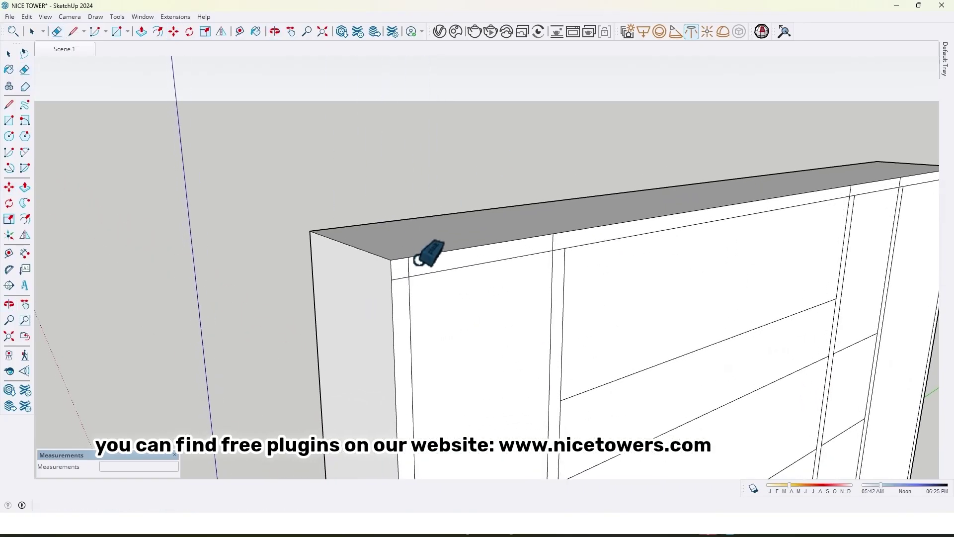
scroll(426, 262, "up", 2)
left_click(399, 281)
scroll(487, 283, "down", 2)
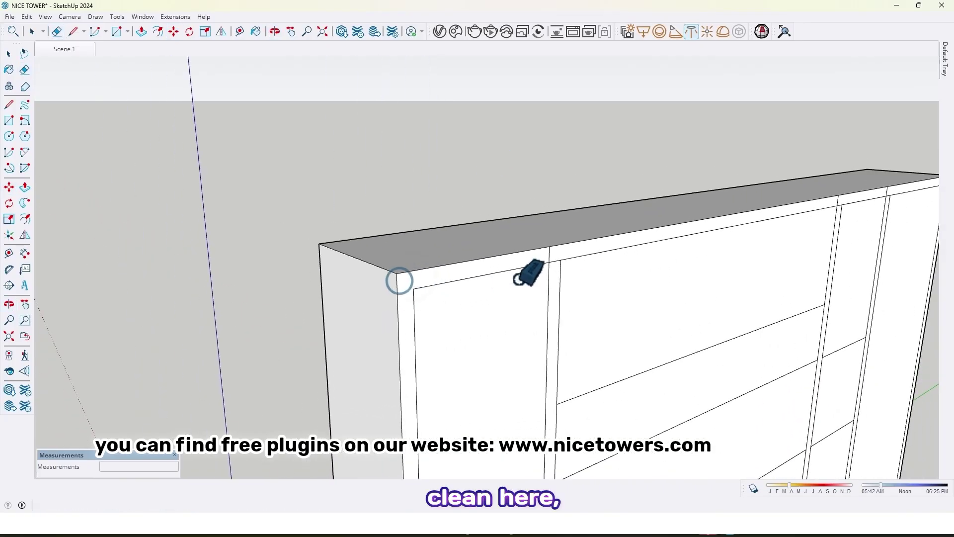
Erase the short divider line stubs that cross the frame's top strip between the sections.
middle_click_drag(587, 261, 485, 268, "shift")
scroll(485, 268, "up", 3)
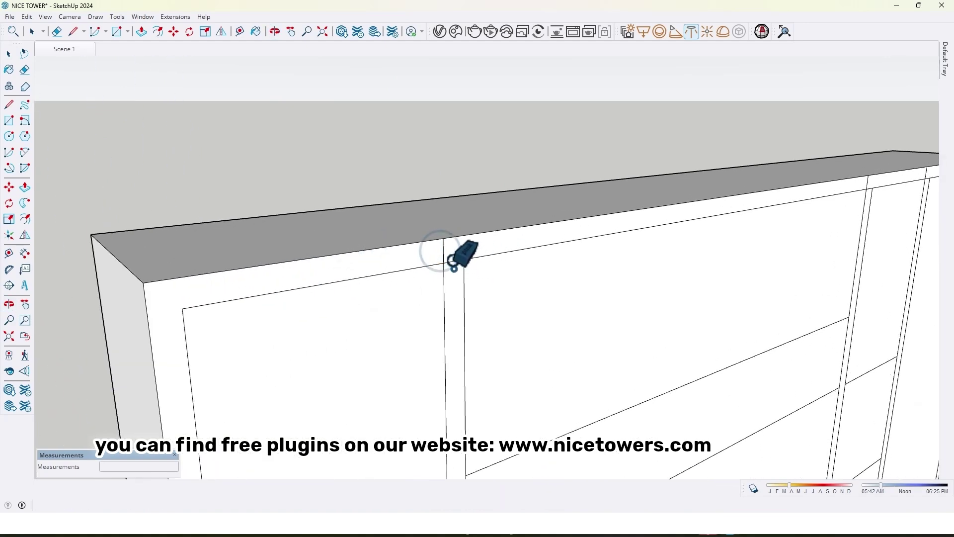
left_click_drag(438, 250, 443, 251)
scroll(443, 251, "down", 3)
middle_click_drag(745, 206, 462, 223, "shift")
scroll(440, 226, "up", 4)
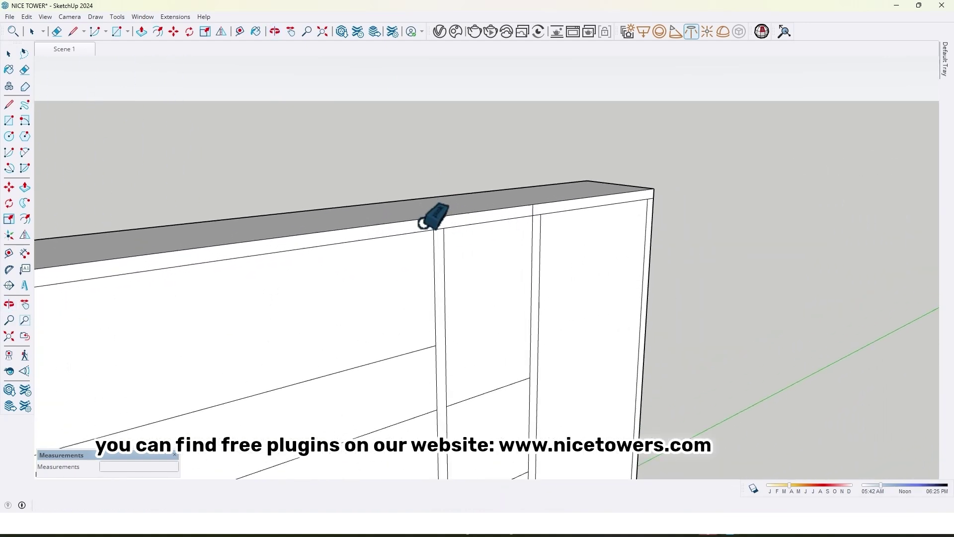
left_click_drag(436, 229, 429, 219)
scroll(431, 219, "down", 2)
mouse_move(596, 223)
middle_mouse_down("shift")
mouse_move(468, 238)
mouse_move(565, 219)
middle_mouse_up("shift")
scroll(470, 226, "up", 4)
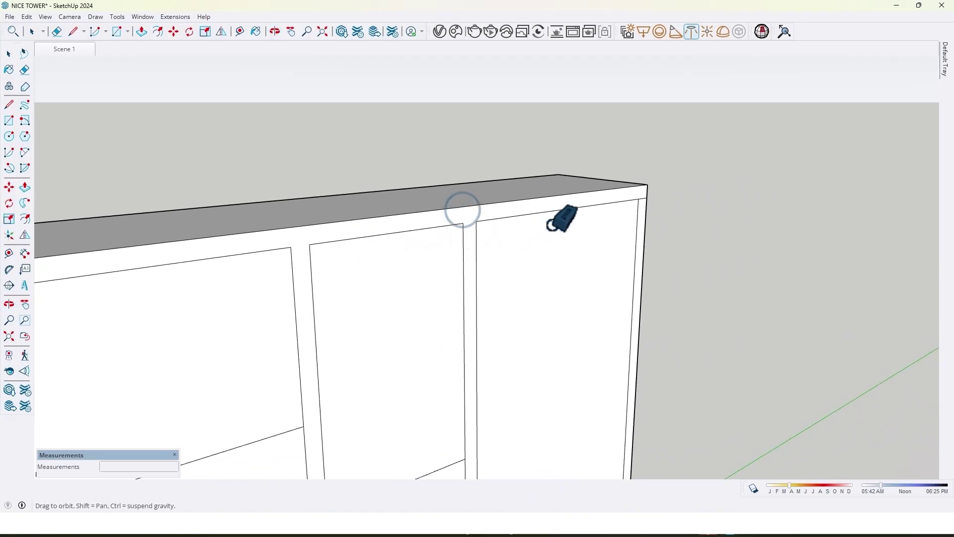
Draw a short vertical line across the top strip from the divider corner beside the refrigerator section to the block's top edge.
middle_click_drag(480, 224, 469, 220)
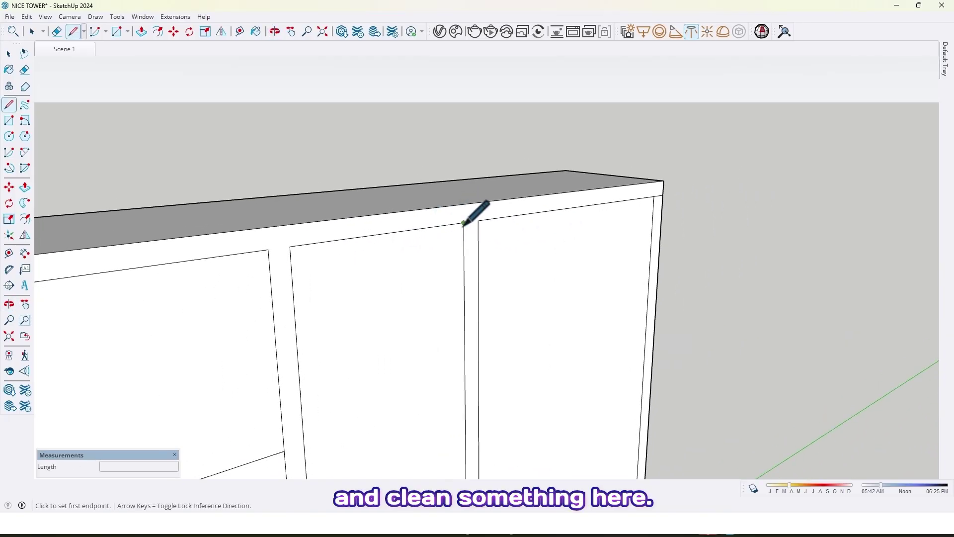
left_click(463, 225)
left_click(463, 204)
scroll(485, 273, "down", 2)
middle_click_drag(481, 276, 327, 268, "shift")
scroll(455, 193, "up", 4)
scroll(492, 211, "down", 2)
key("e")
scroll(497, 204, "down", 3)
scroll(472, 229, "down", 3)
middle_click_drag(431, 279, 474, 339, "shift")
scroll(445, 381, "down", 2)
mouse_move(445, 381)
middle_mouse_down()
mouse_move(467, 354)
mouse_move(511, 107)
middle_mouse_up()
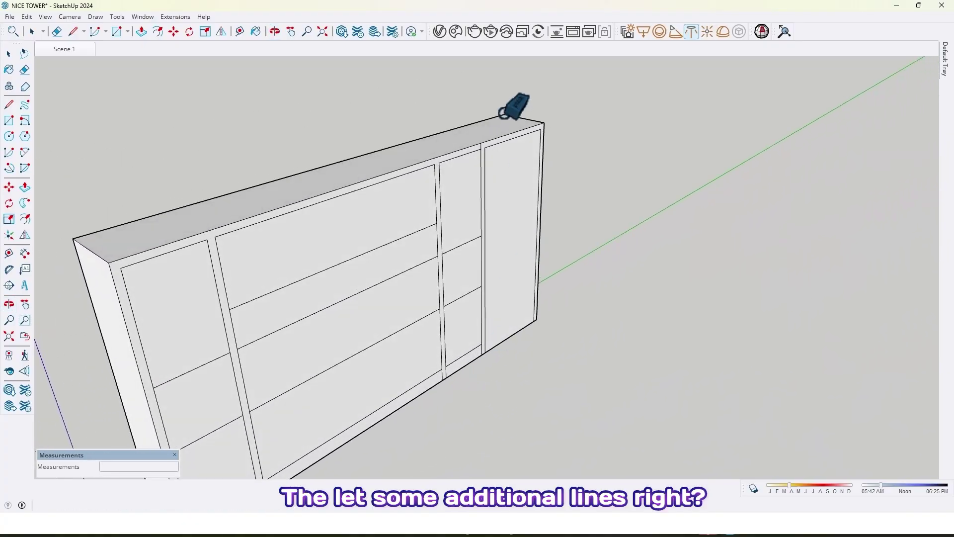
Extrude the refrigerator section's frame and inner panel forward by 15 cm.
scroll(476, 165, "up", 3)
mouse_move(477, 166)
middle_mouse_down()
mouse_move(470, 184)
mouse_move(482, 166)
middle_mouse_up()
key("p")
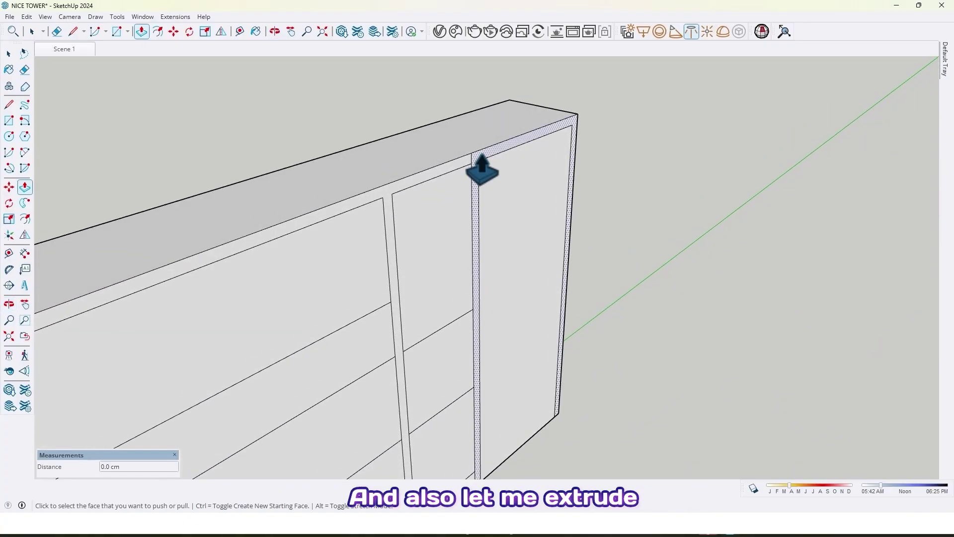
left_click(479, 167)
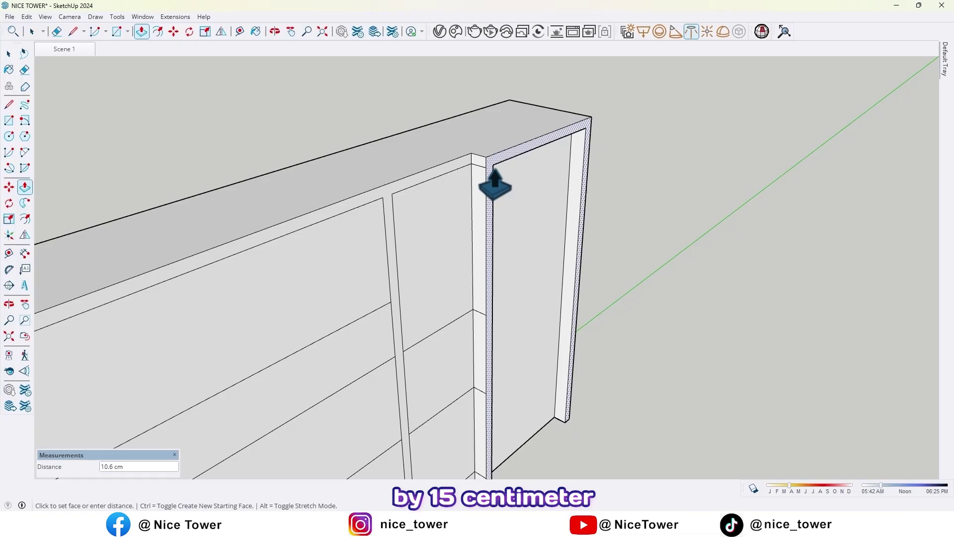
type("15")
key("Return")
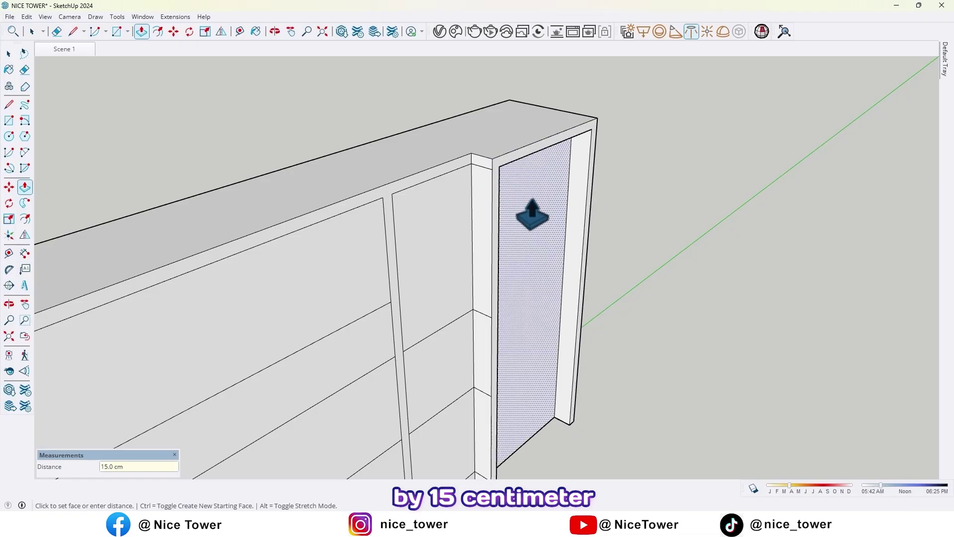
mouse_move(528, 202)
middle_mouse_down()
mouse_move(510, 298)
mouse_move(485, 249)
mouse_move(521, 337)
mouse_move(493, 309)
mouse_move(469, 251)
mouse_move(477, 266)
middle_mouse_up()
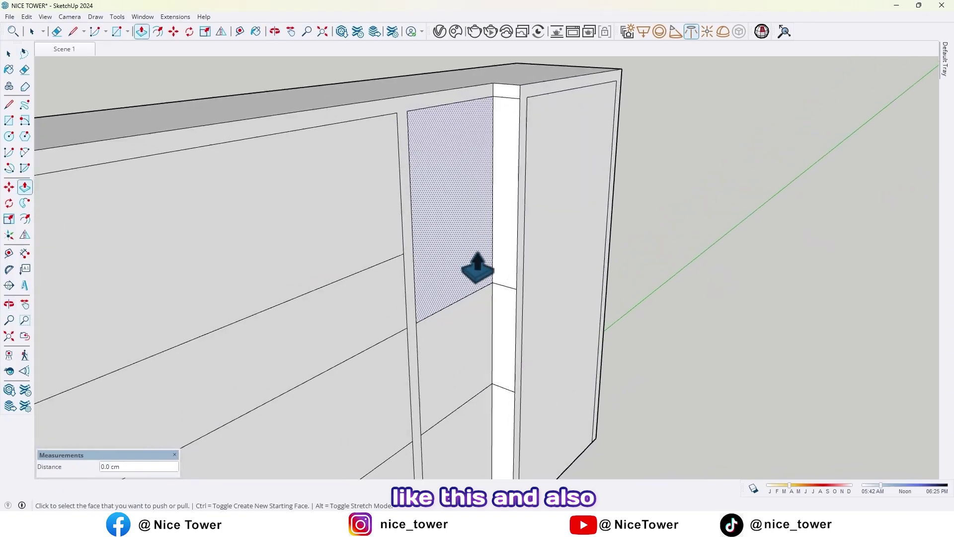
Erase the leftover horizontal lines on the side face of the protruding refrigerator section.
key("e")
left_click_drag(510, 279, 514, 380)
middle_click_drag(515, 380, 519, 152)
mouse_move(506, 234)
middle_mouse_down()
mouse_move(494, 358)
mouse_move(534, 325)
mouse_move(522, 345)
mouse_move(507, 198)
mouse_move(537, 199)
mouse_move(528, 223)
mouse_move(447, 313)
mouse_move(442, 218)
mouse_move(431, 237)
mouse_move(442, 284)
mouse_move(452, 247)
mouse_move(450, 281)
middle_mouse_up()
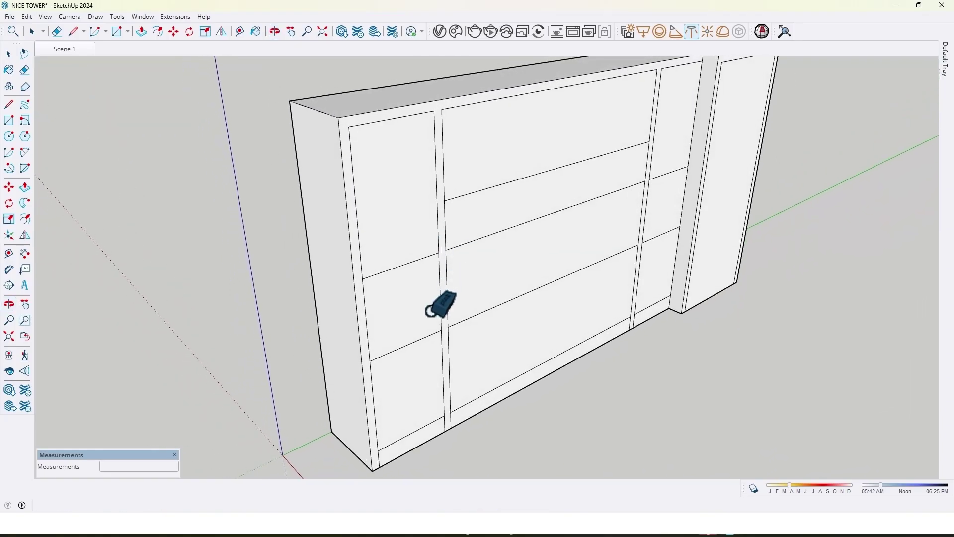
Push the middle section's panel above the base cabinet 56 cm inward to form the worktop niche.
key("p")
left_click(578, 270)
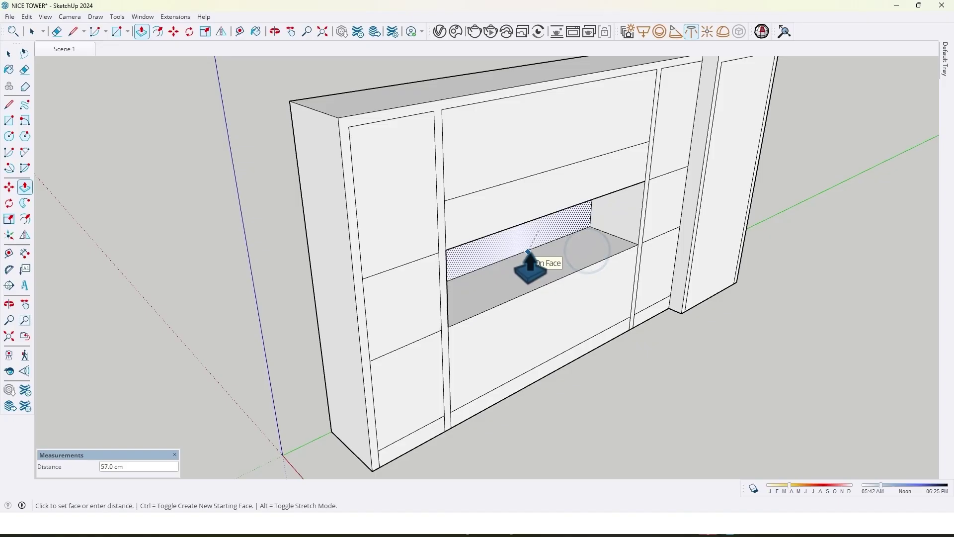
middle_click_drag(529, 254, 511, 207)
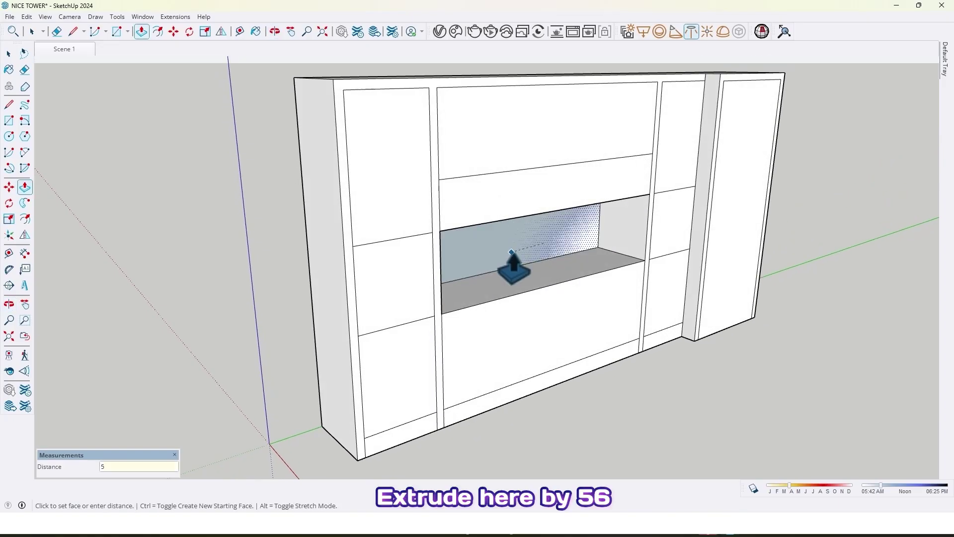
key("Return")
Recess the matching panel in the narrow end section by the same 56 cm for the microwave niche.
middle_click_drag(460, 278, 368, 324)
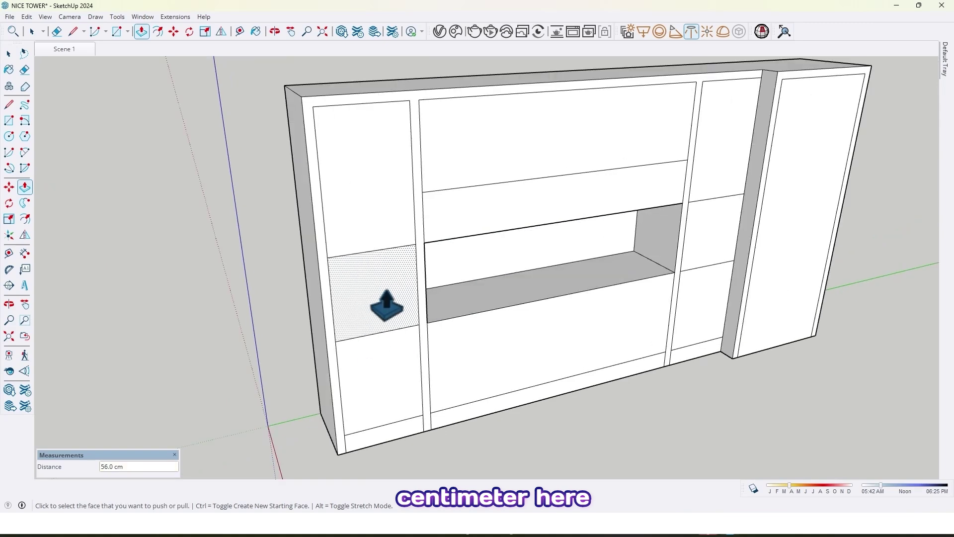
scroll(385, 289, "up", 1)
double_click(385, 288)
scroll(425, 306, "down", 5)
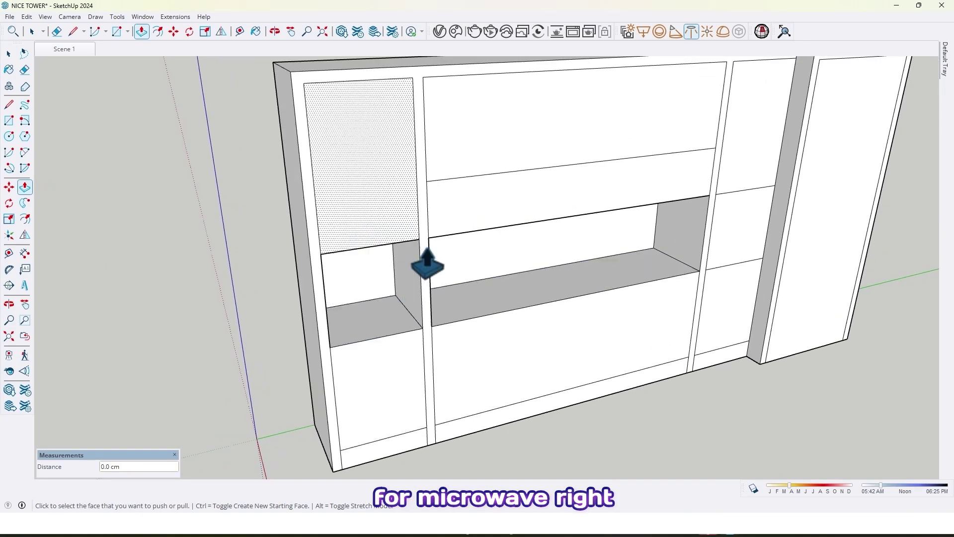
Erase the upper horizontal line in the tall section beside the refrigerator.
middle_click_drag(362, 315, 631, 247)
key("e")
scroll(615, 231, "down", 5)
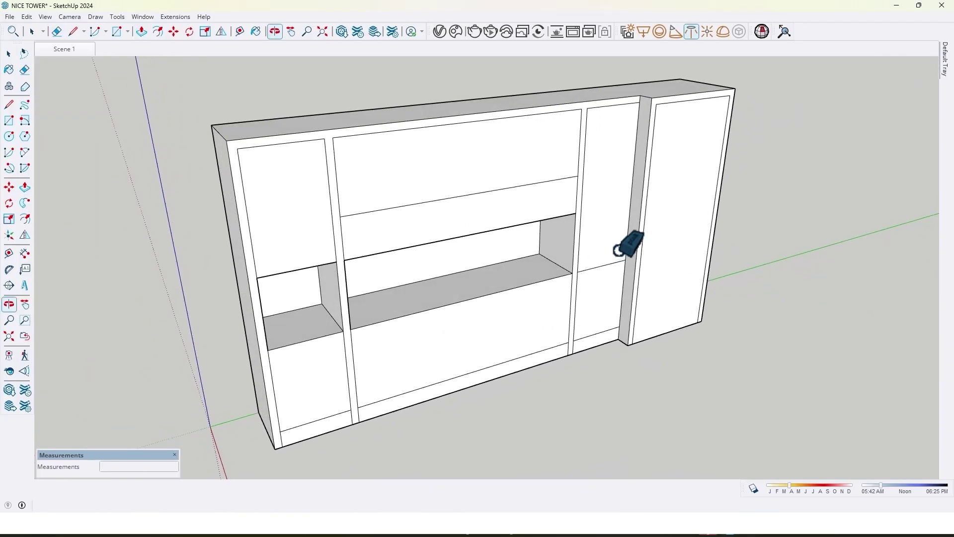
middle_click_drag(585, 271, 412, 270)
middle_click_drag(344, 222, 306, 185)
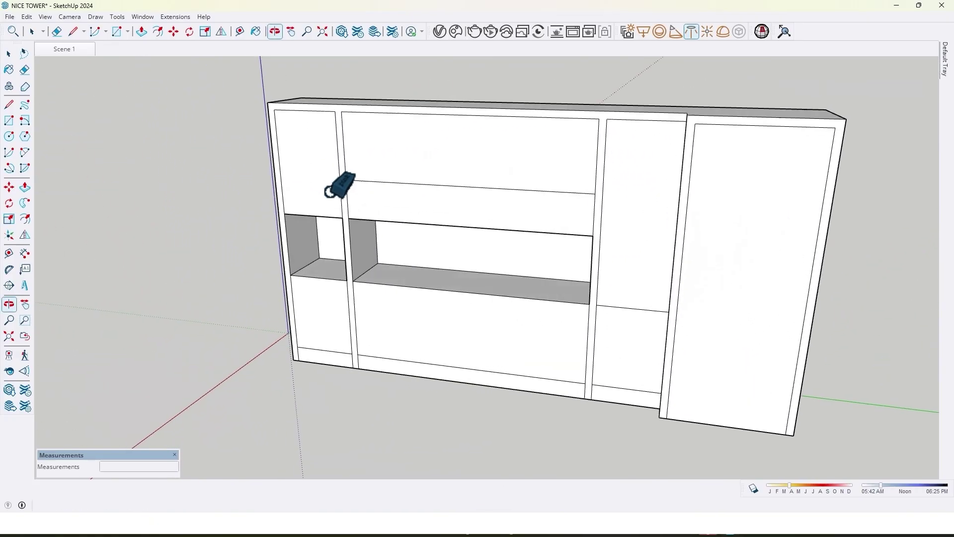
Push the middle section's lower wall cabinet front 20 cm inward and the upper wall cabinet front 10 cm inward.
scroll(386, 237, "up", 3)
middle_click_drag(385, 238, 327, 166)
scroll(328, 217, "up", 2)
middle_click_drag(329, 227, 320, 234)
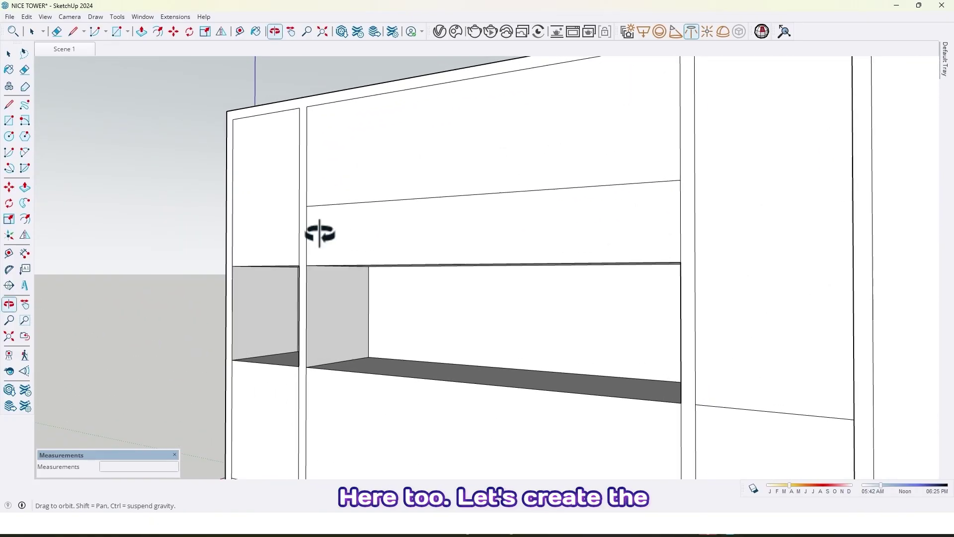
key("p")
left_click(322, 247)
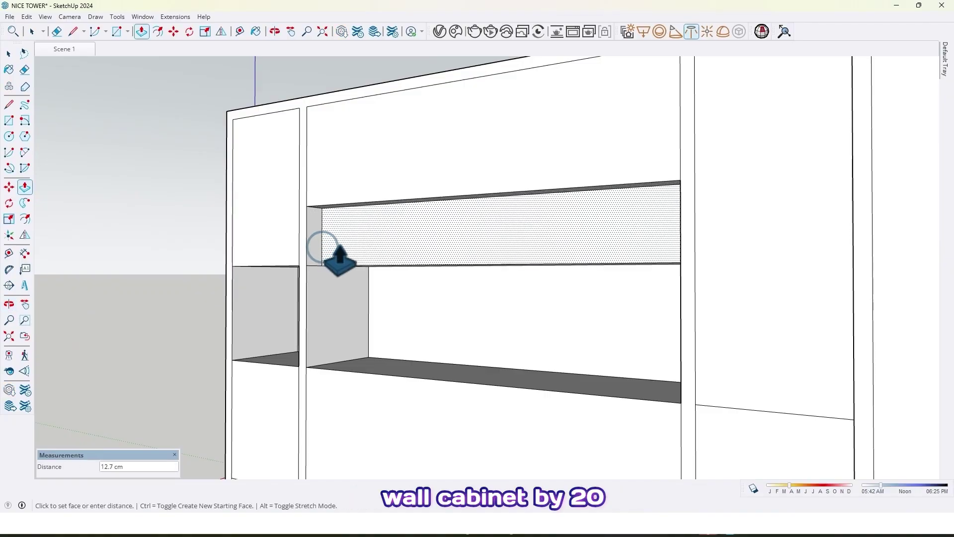
key("Return")
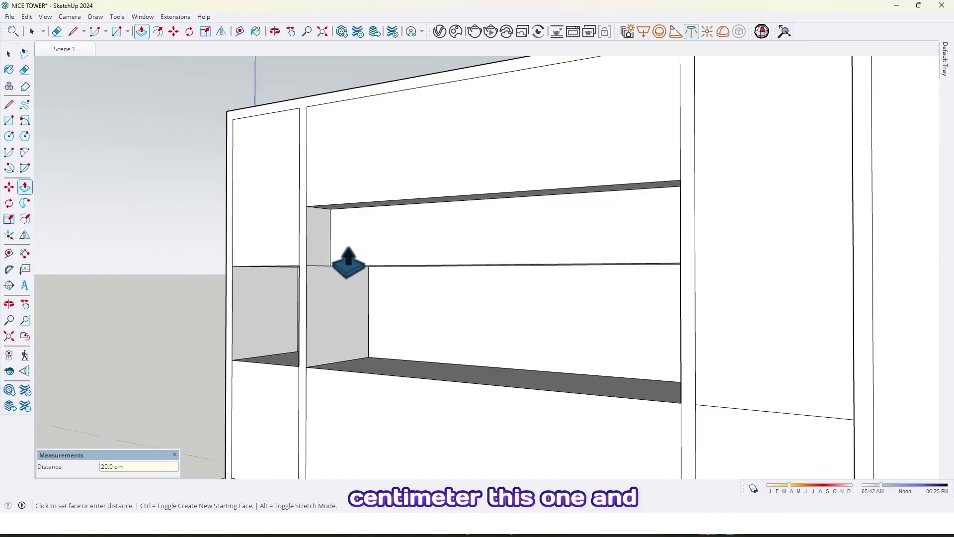
left_click(342, 199)
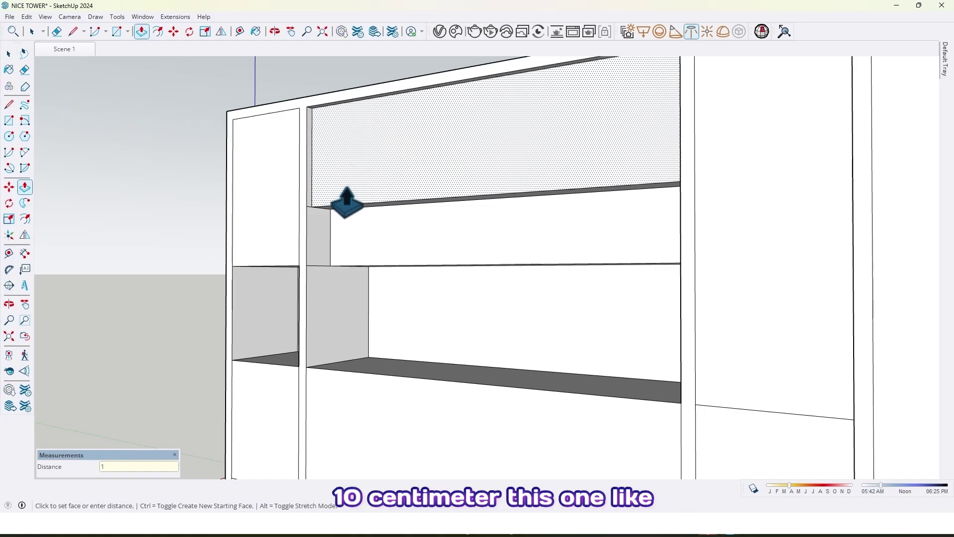
type("10")
key("Return")
Erase the leftover lines on the divider's inner side faces next to the recessed wall cabinets.
middle_click_drag(347, 203, 335, 251)
scroll(321, 217, "up", 3)
scroll(322, 229, "up", 1)
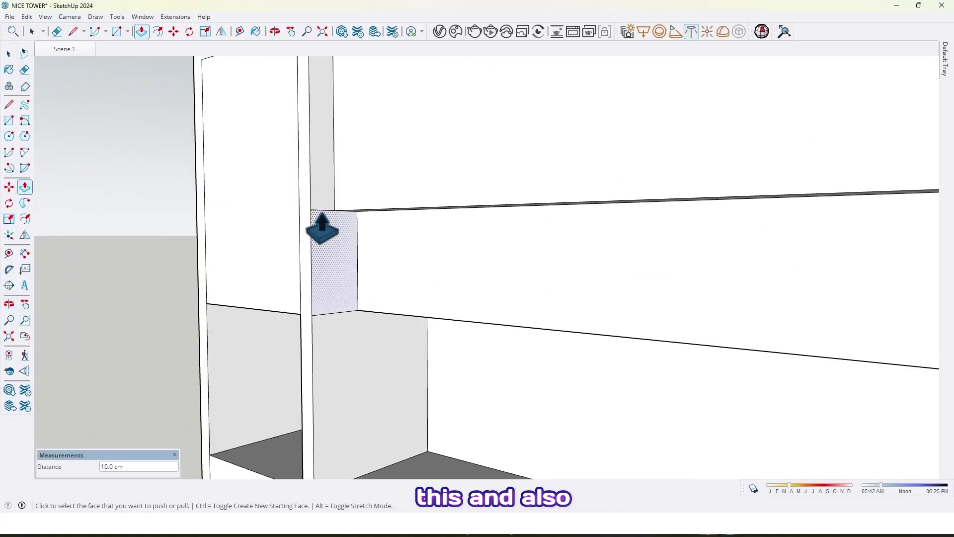
key("e")
scroll(297, 277, "down", 3)
middle_click_drag(297, 279, 494, 329)
scroll(709, 239, "up", 3)
scroll(690, 323, "down", 3)
scroll(536, 298, "down", 4)
middle_click_drag(536, 298, 578, 297)
Push the middle base cabinet's top face down 3 cm, creating a new starting face for the stone countertop.
key("p")
scroll(491, 334, "up", 5)
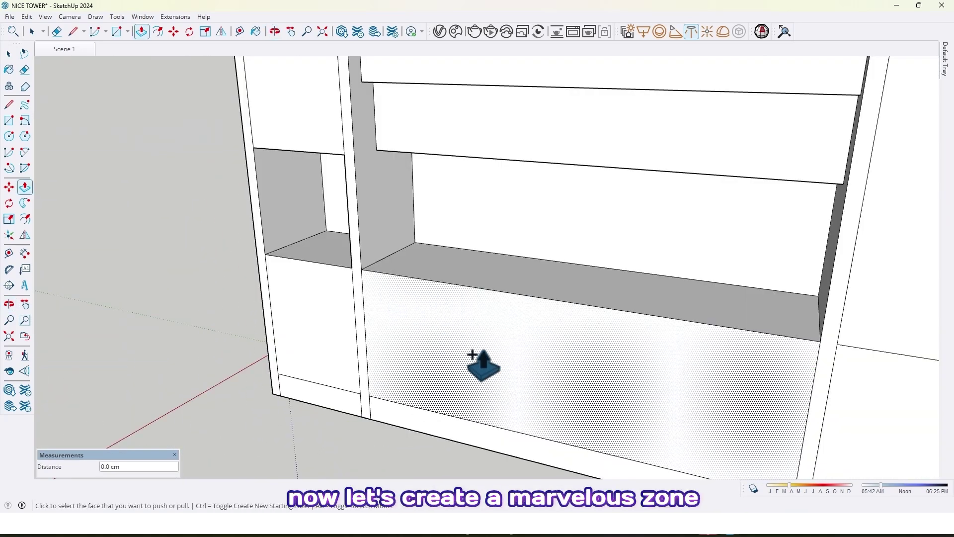
middle_click_drag(365, 344, 484, 385)
middle_click_drag(597, 324, 359, 274)
middle_click_drag(450, 273, 422, 277)
scroll(427, 277, "up", 2)
left_click(427, 279)
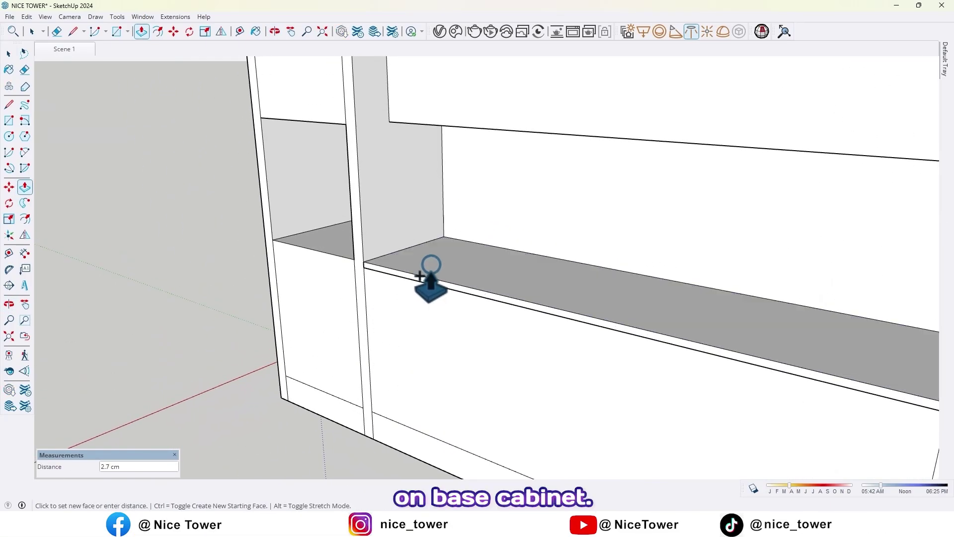
double_click(431, 282)
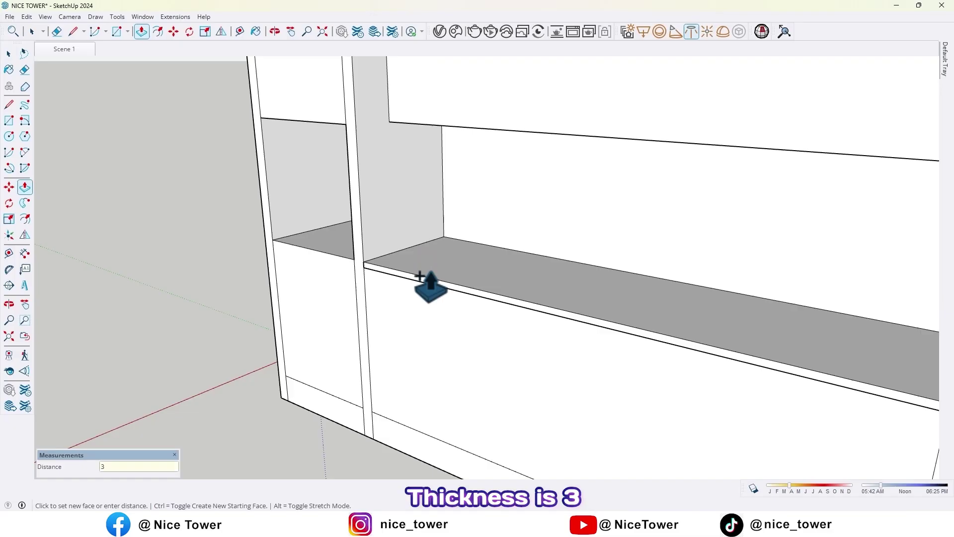
Copy the stone countertop's lower front edge 1 cm downward on the base cabinet front.
middle_click_drag(426, 313, 357, 259)
scroll(356, 318, "up", 3)
scroll(337, 255, "up", 5)
key("m")
key("ctrl")
left_click(335, 236)
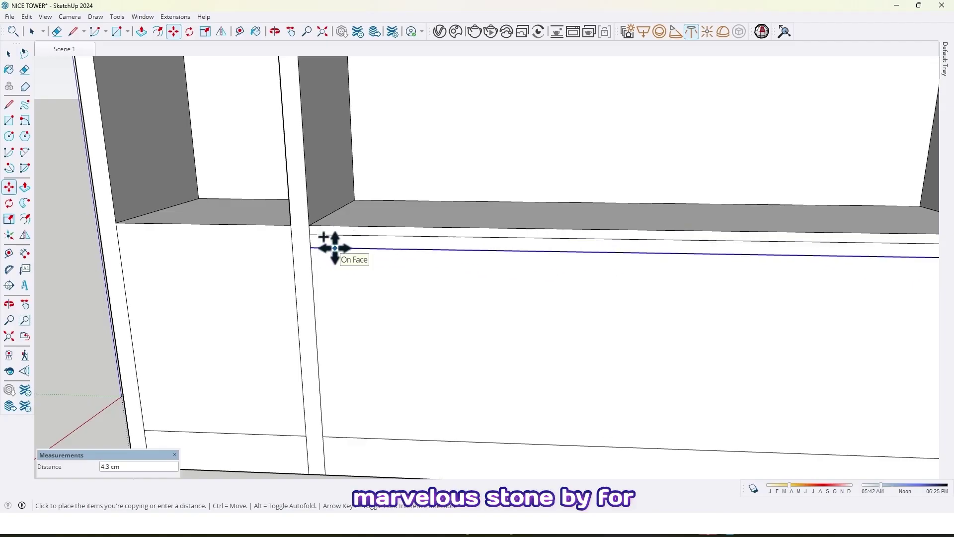
key("Return")
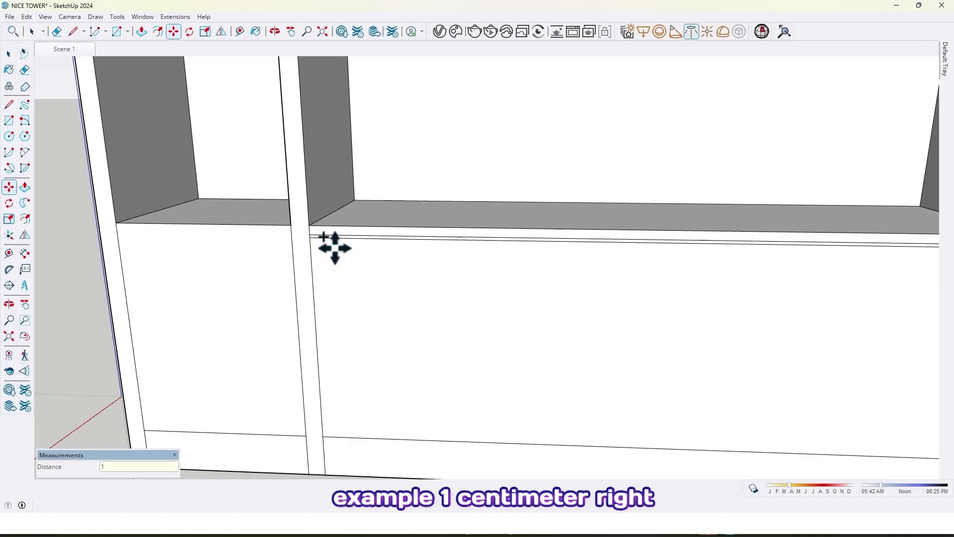
Copy the middle base cabinet front's vertical side edge across to the opposite divider and divide by 6 for equal doors.
scroll(337, 254, "down", 3)
middle_click_drag(336, 251, 408, 266)
scroll(426, 285, "down", 1)
scroll(532, 275, "up", 2)
scroll(298, 328, "up", 2)
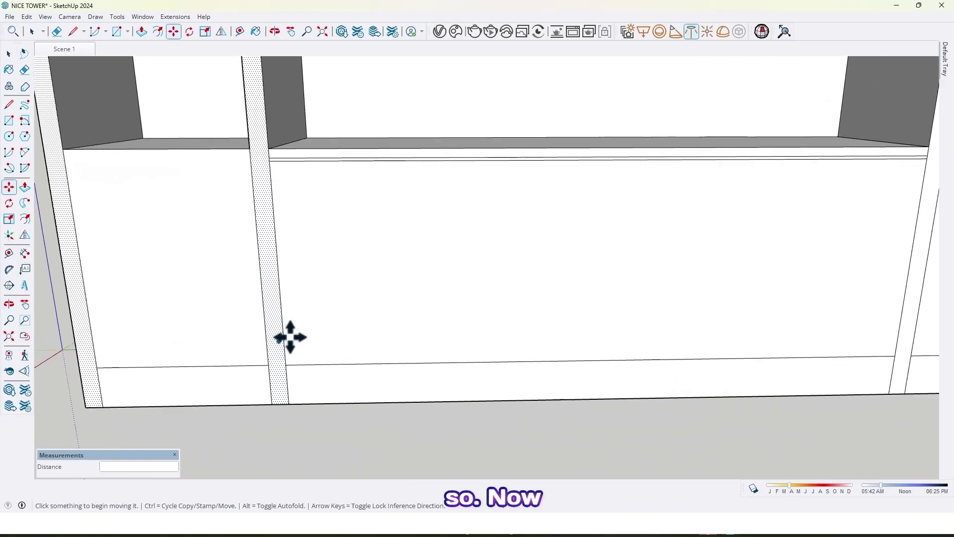
left_click(286, 340)
key("ctrl")
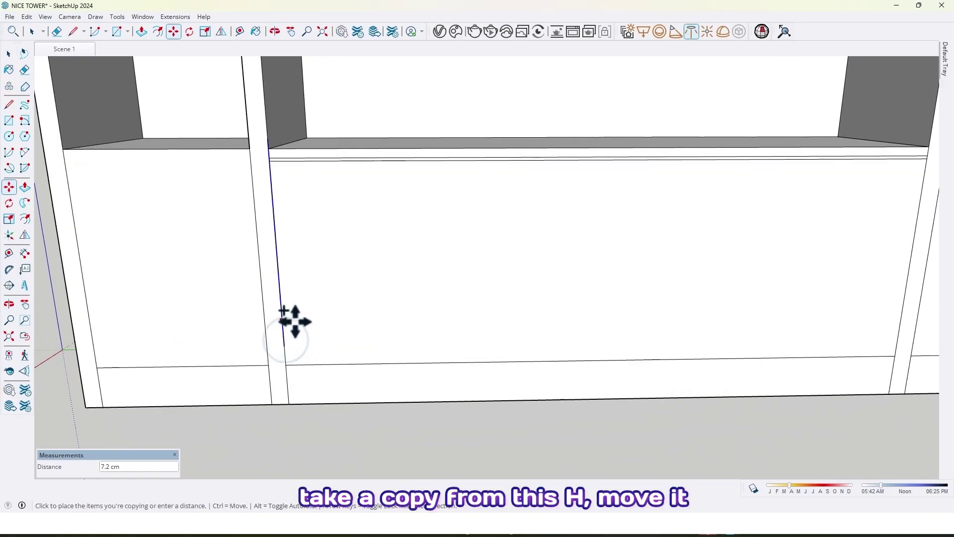
scroll(294, 339, "down", 3)
scroll(398, 342, "up", 2)
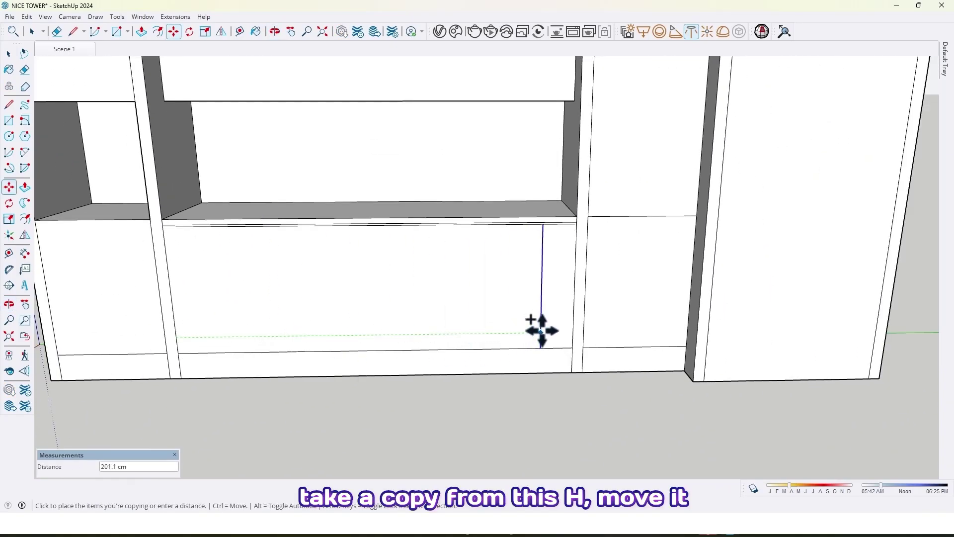
left_click(572, 330)
mouse_move(494, 345)
middle_mouse_down()
mouse_move(452, 341)
mouse_move(480, 341)
middle_mouse_up()
type("/")
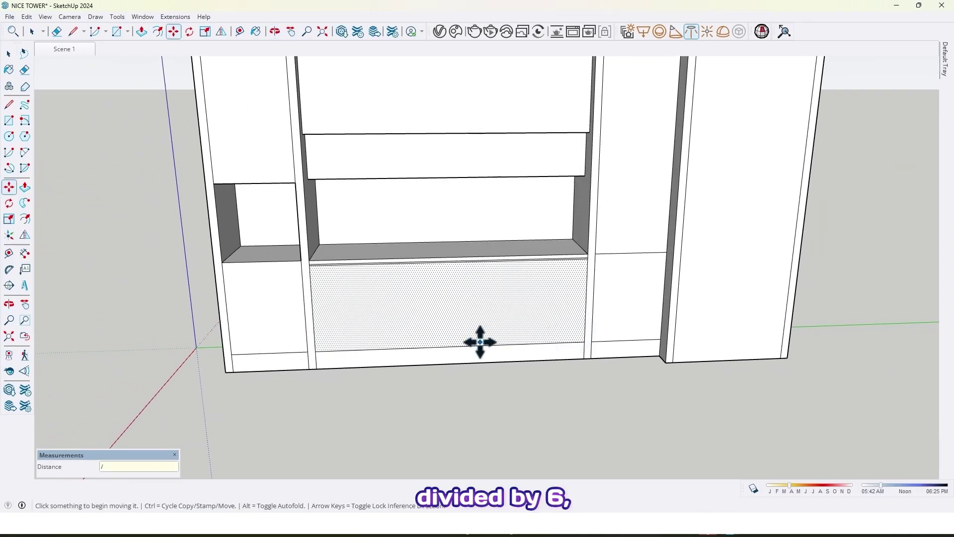
type("6")
key("Return")
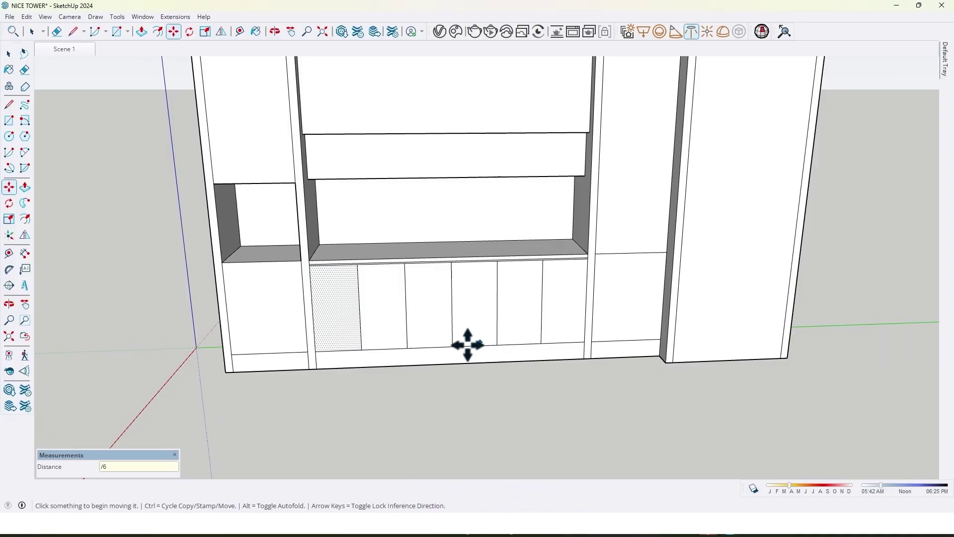
Split the upper wall cabinet front into six equal doors by copying its side edge across with /6.
scroll(418, 346, "down", 2)
middle_click_drag(370, 356, 576, 326)
scroll(445, 328, "up", 4)
scroll(453, 322, "down", 2)
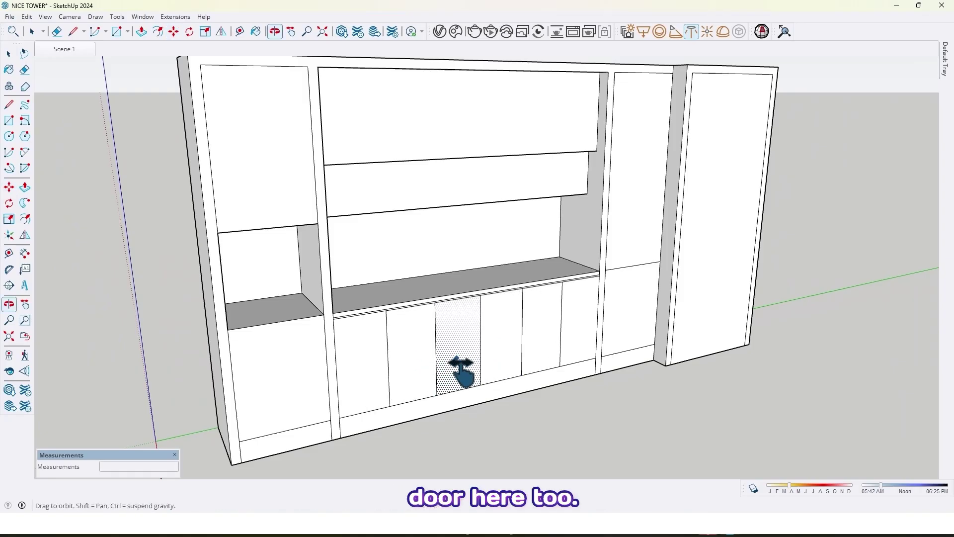
middle_click_drag(456, 357, 245, 390)
scroll(334, 206, "up", 4)
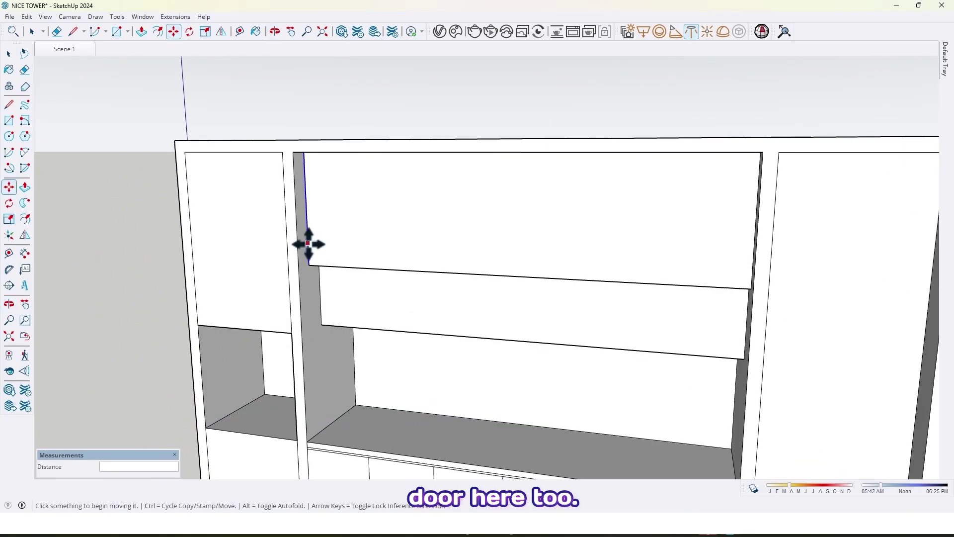
key("space")
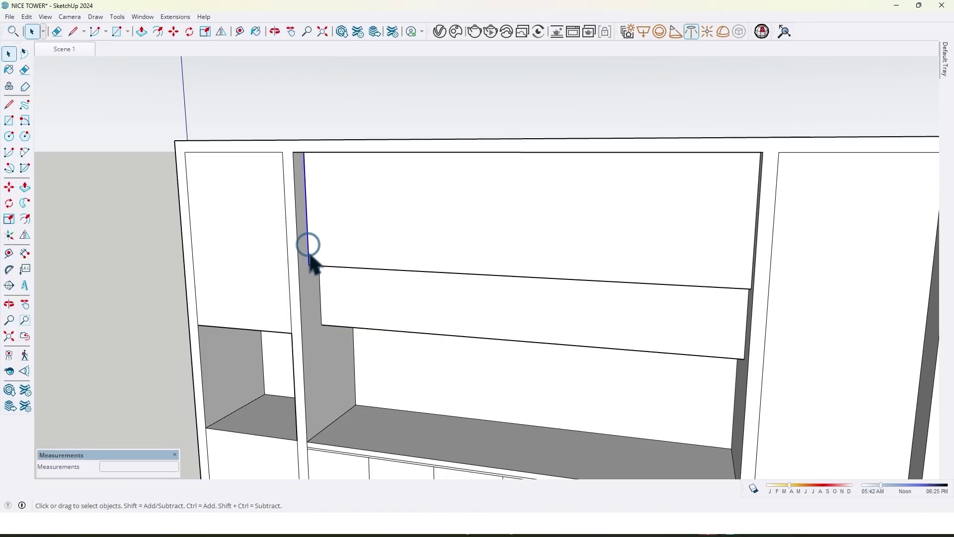
left_click(309, 263)
key("ctrl")
middle_click_drag(500, 283, 655, 271)
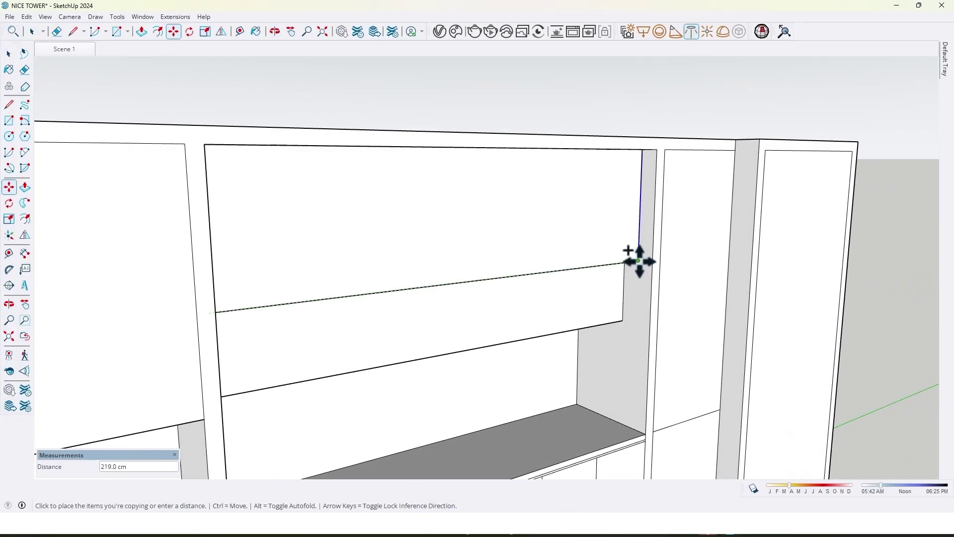
type("/6")
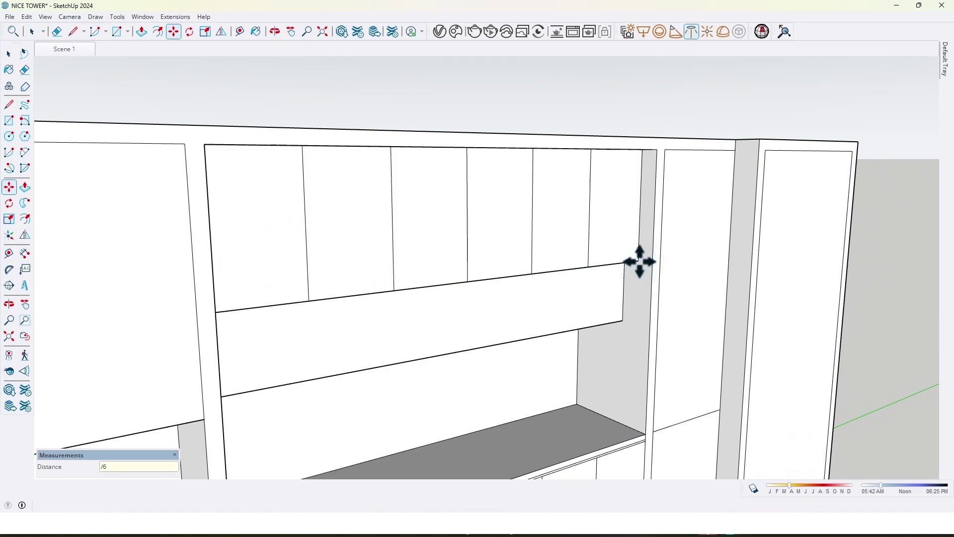
Split the lower wall cabinet front into three equal doors by copying its side edge across with /3.
scroll(639, 262, "down", 5)
middle_click_drag(702, 315, 401, 277)
scroll(364, 303, "up", 2)
left_click(359, 302)
key("ctrl")
middle_click_drag(526, 317, 783, 318)
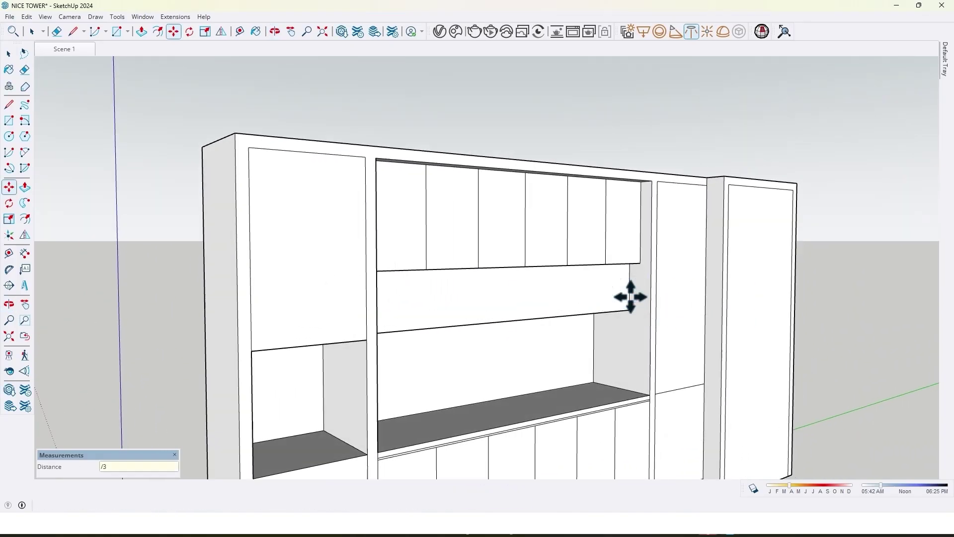
key("Return")
Copy the refrigerator section's bottom front edge 195 cm upward to divide its front from the cabinet above.
scroll(630, 296, "down", 3)
middle_click_drag(611, 326, 366, 326)
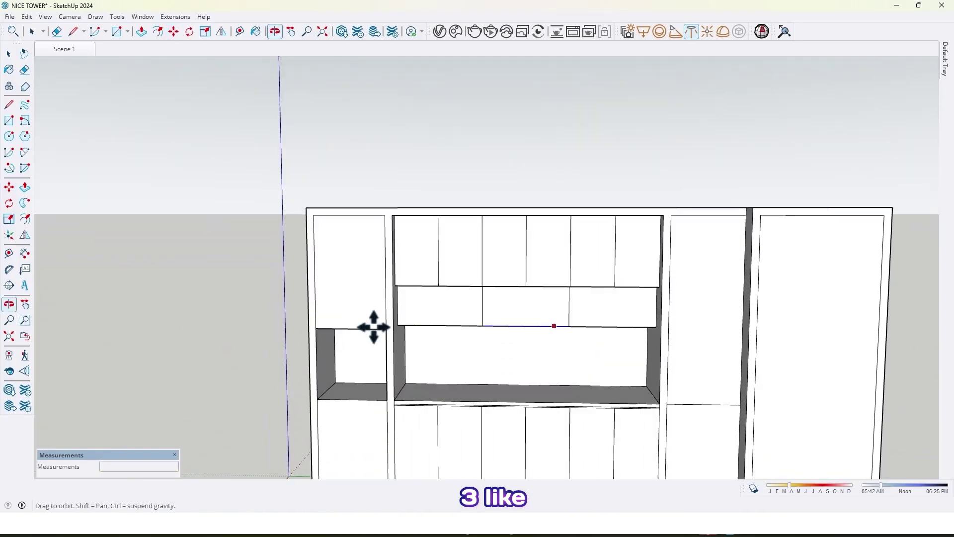
scroll(497, 352, "down", 2)
middle_click_drag(528, 288, 536, 321)
scroll(473, 345, "up", 4)
middle_click_drag(459, 346, 527, 341, "shift")
middle_click_drag(526, 341, 583, 338)
scroll(530, 307, "down", 2)
middle_click_drag(657, 322, 318, 334, "shift")
middle_click_drag(432, 355, 397, 360)
middle_click_drag(511, 358, 412, 358)
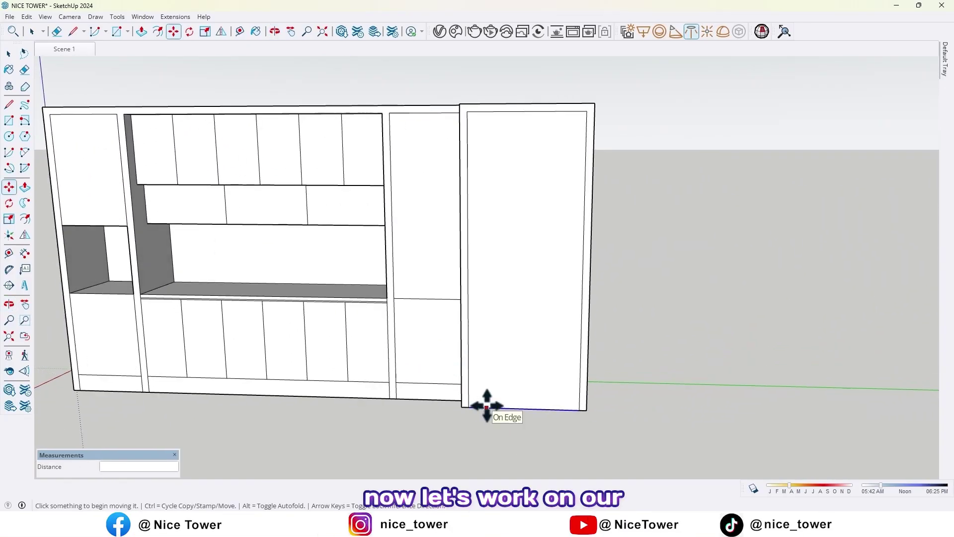
left_click(487, 405)
key("ctrl")
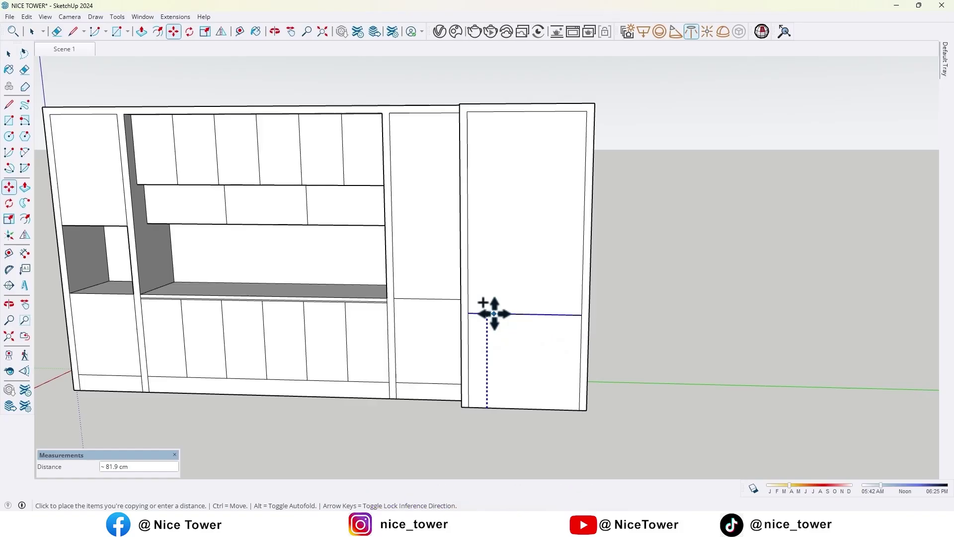
type("195")
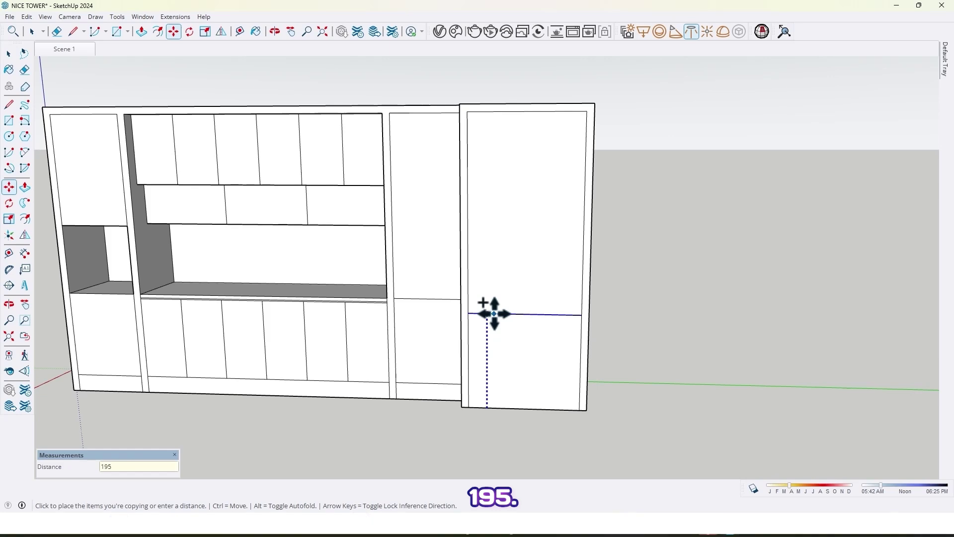
key("Return")
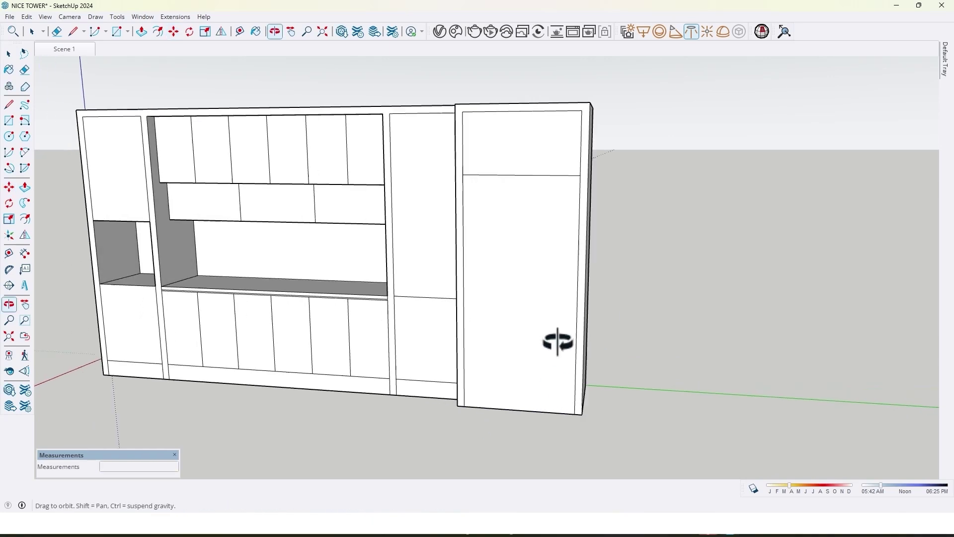
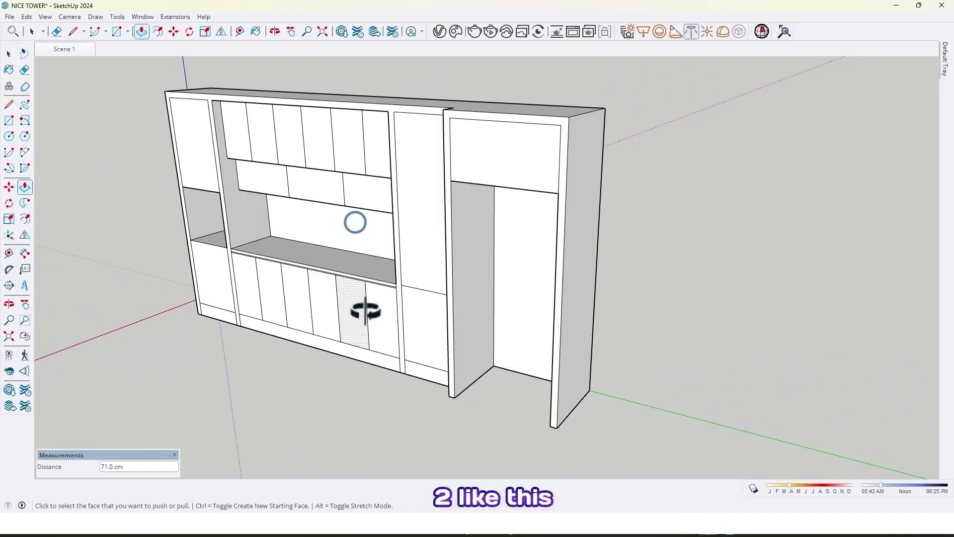
Pull the front face of the middle section's stone countertop forward from the base cabinet doors with Push/Pull.
middle_click_drag(365, 311, 544, 332)
key("space")
middle_click_drag(747, 412, 736, 281)
scroll(341, 281, "up", 4)
middle_click_drag(341, 281, 444, 303)
scroll(444, 303, "down", 2)
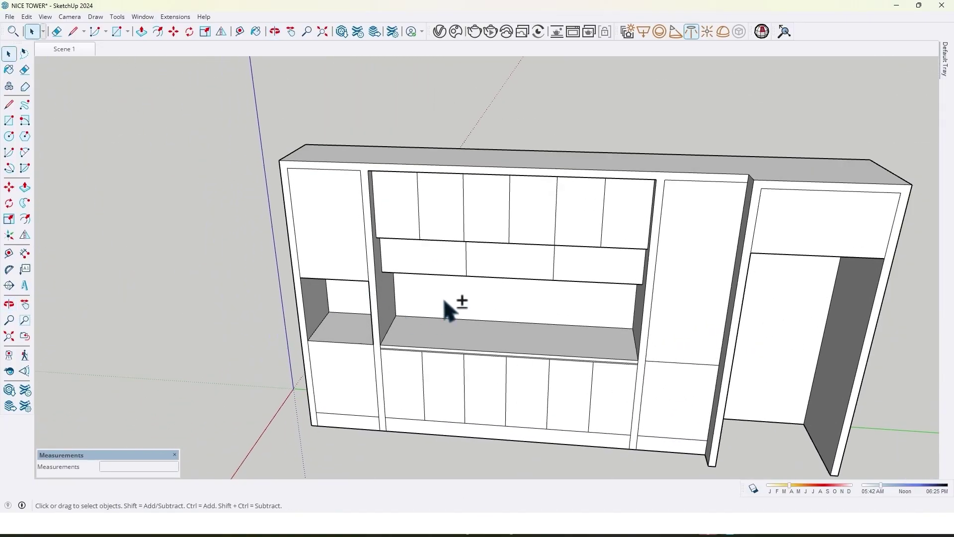
scroll(447, 310, "up", 6)
key("p")
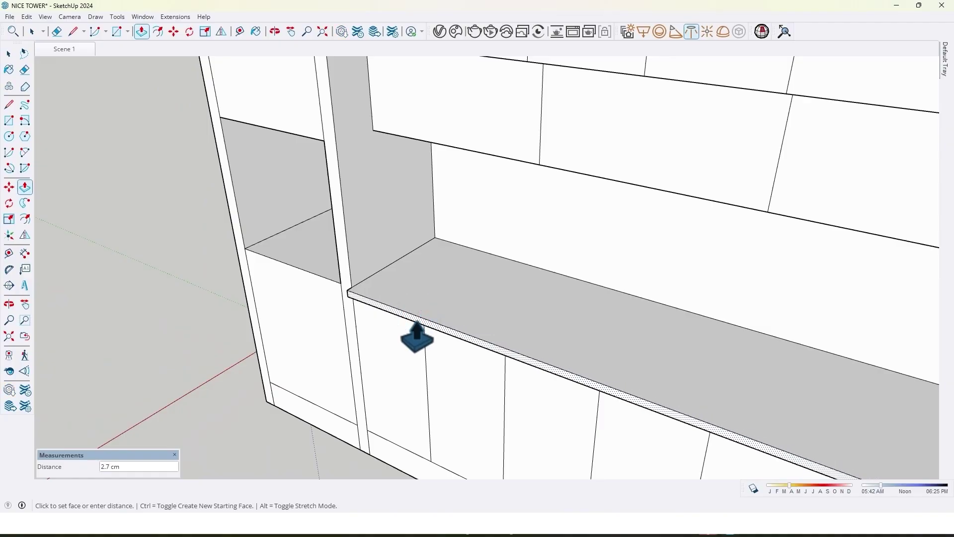
left_click(418, 323)
Push/pull the surrounding frame's front faces to stand out from the doors, including the strip above the tall unit.
scroll(423, 328, "down", 4)
middle_click_drag(424, 329, 453, 310)
scroll(452, 303, "up", 4)
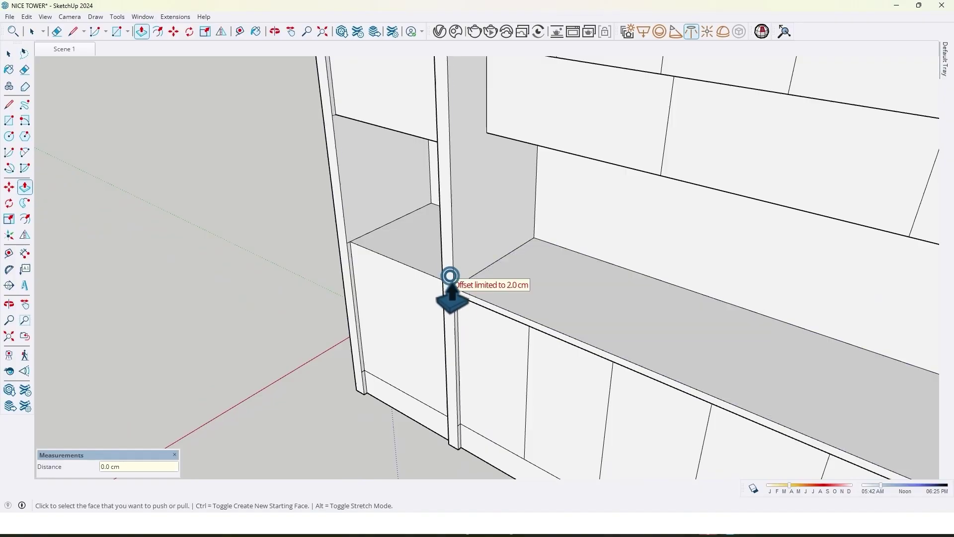
scroll(450, 276, "down", 5)
middle_click_drag(579, 267, 760, 277)
scroll(460, 196, "up", 3)
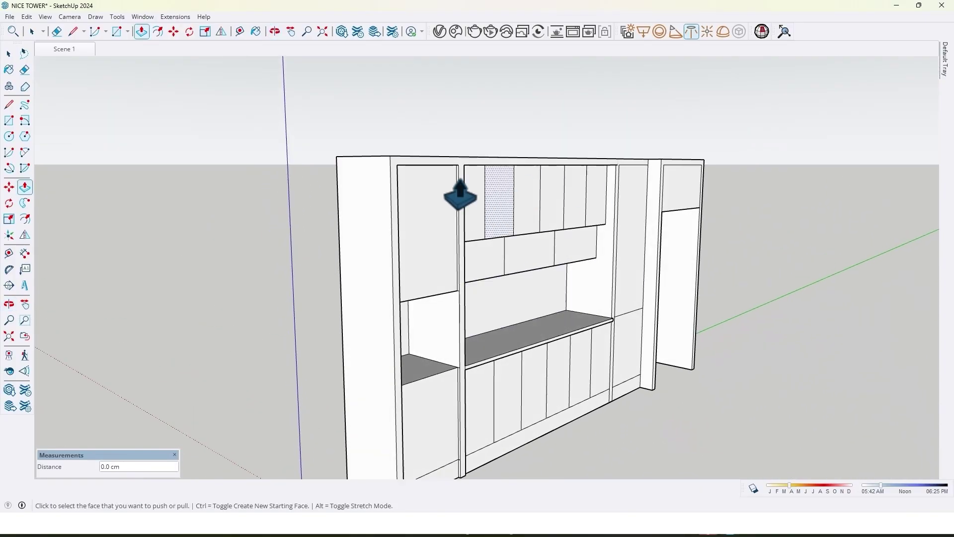
scroll(442, 193, "up", 2)
middle_click_drag(489, 148, 363, 224)
scroll(571, 200, "up", 4)
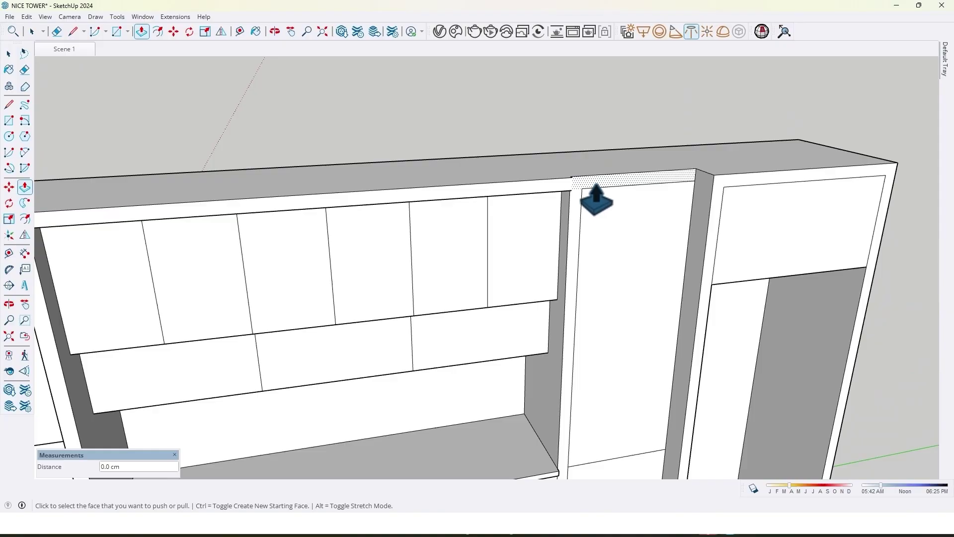
middle_click_drag(596, 199, 449, 277)
scroll(561, 251, "up", 2)
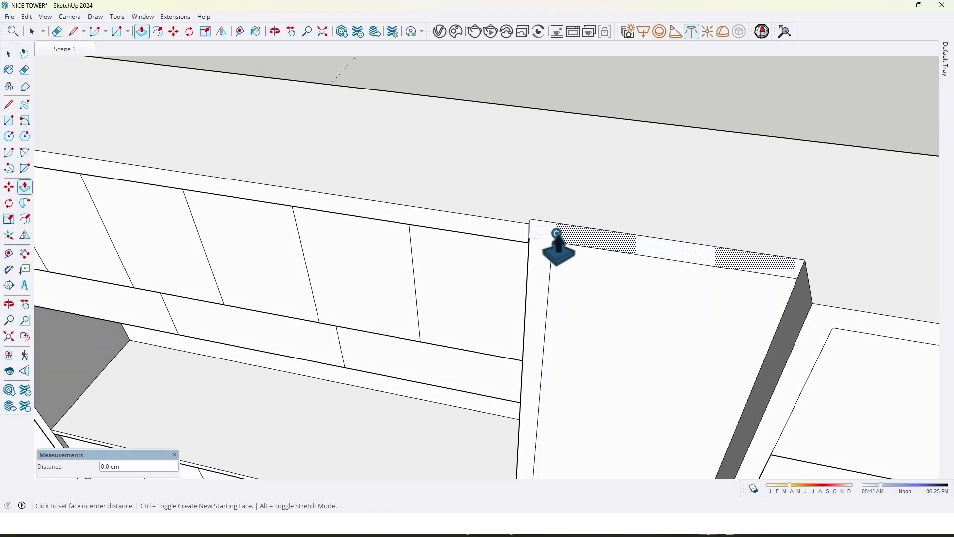
left_click(556, 232)
Offset the outline of the first upper wall cabinet door 0.2 cm inward.
middle_click_drag(542, 271, 682, 172)
scroll(682, 171, "down", 5)
middle_click_drag(692, 207, 440, 301)
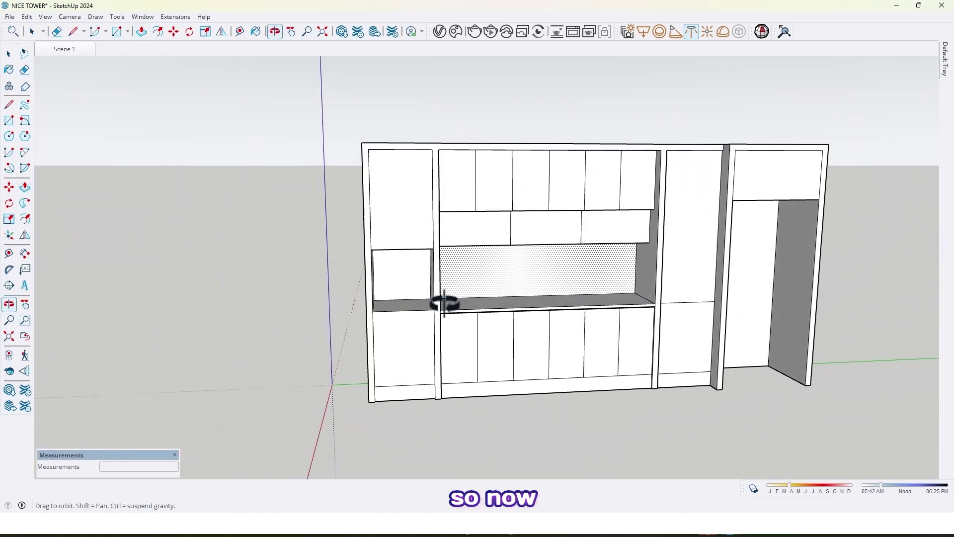
scroll(448, 221, "up", 8)
scroll(460, 250, "up", 2)
middle_click_drag(460, 251, 447, 236)
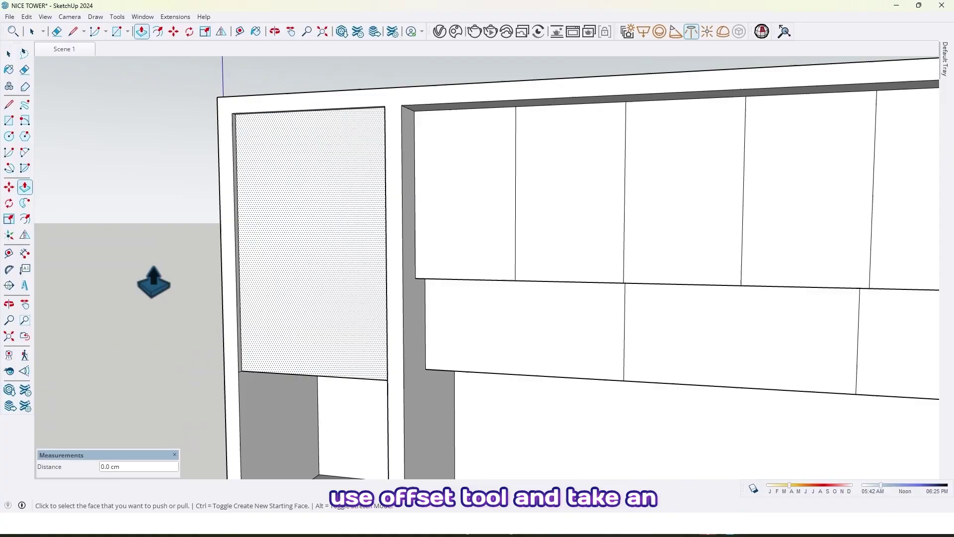
left_click(24, 219)
scroll(432, 244, "up", 2)
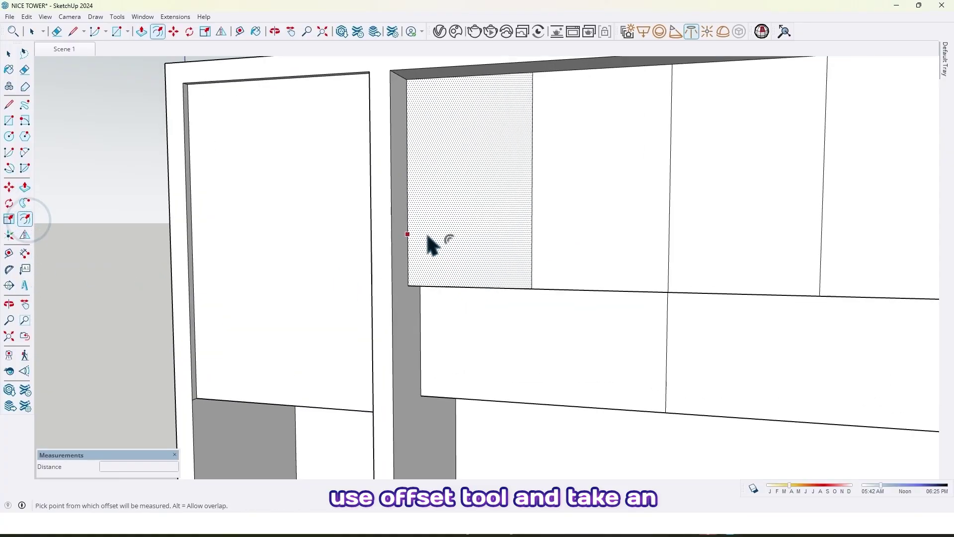
left_click(427, 234)
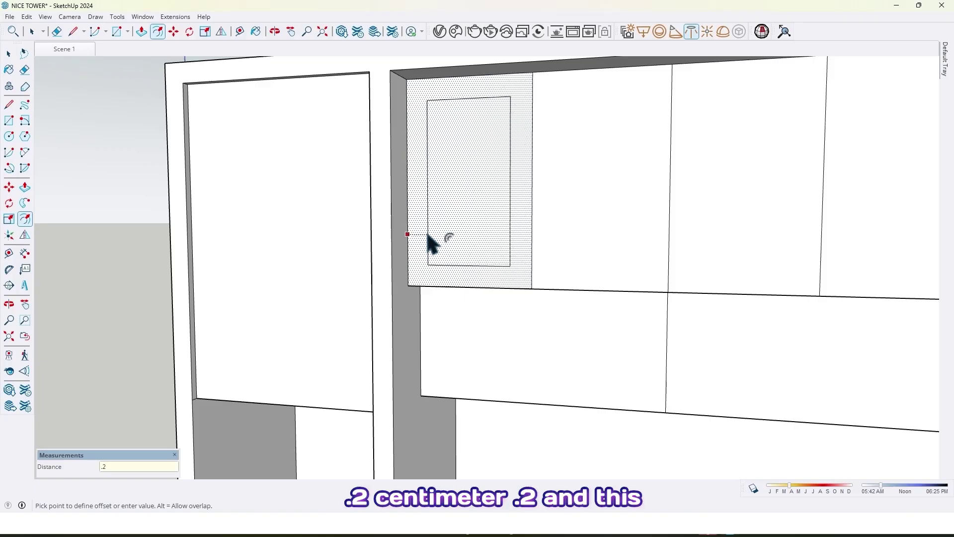
type(".2")
key("Return")
Repeat the 0.2 cm inward offset on the remaining five doors of the upper wall cabinet row.
scroll(534, 251, "up", 5)
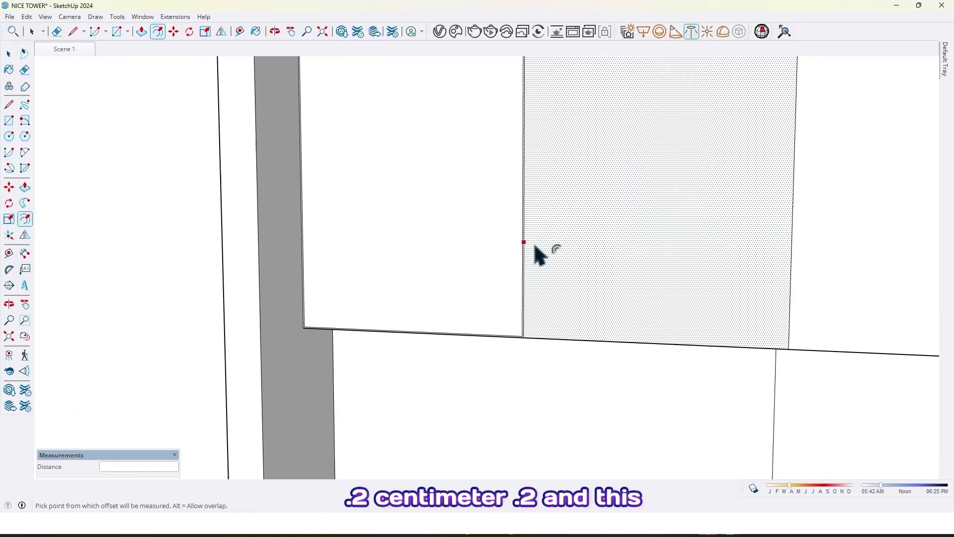
middle_click_drag(438, 272, 499, 296)
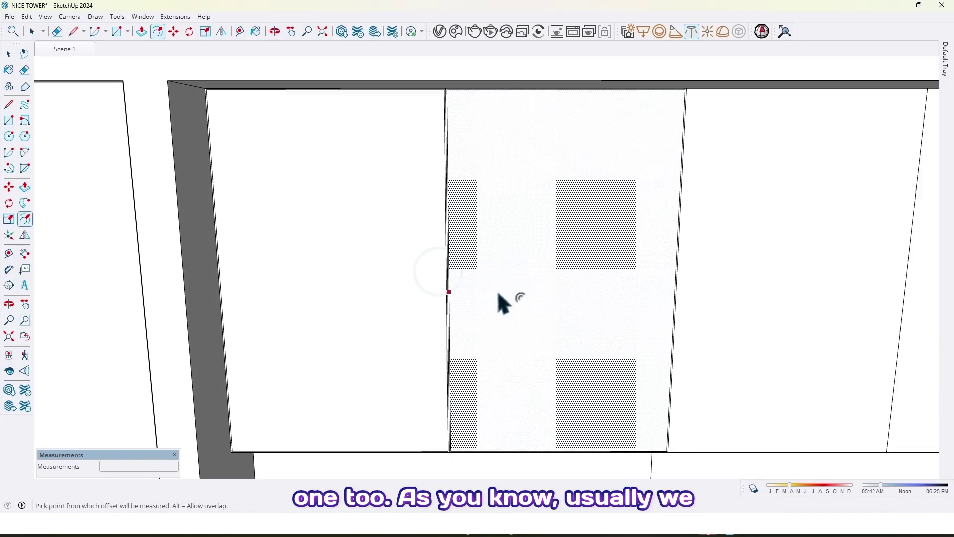
scroll(497, 298, "down", 2)
scroll(454, 318, "up", 3)
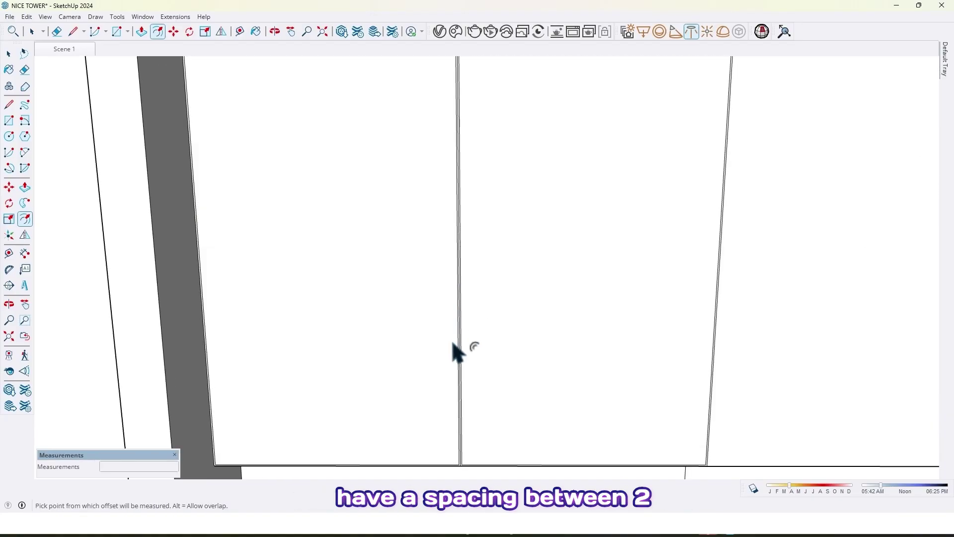
scroll(457, 343, "up", 3)
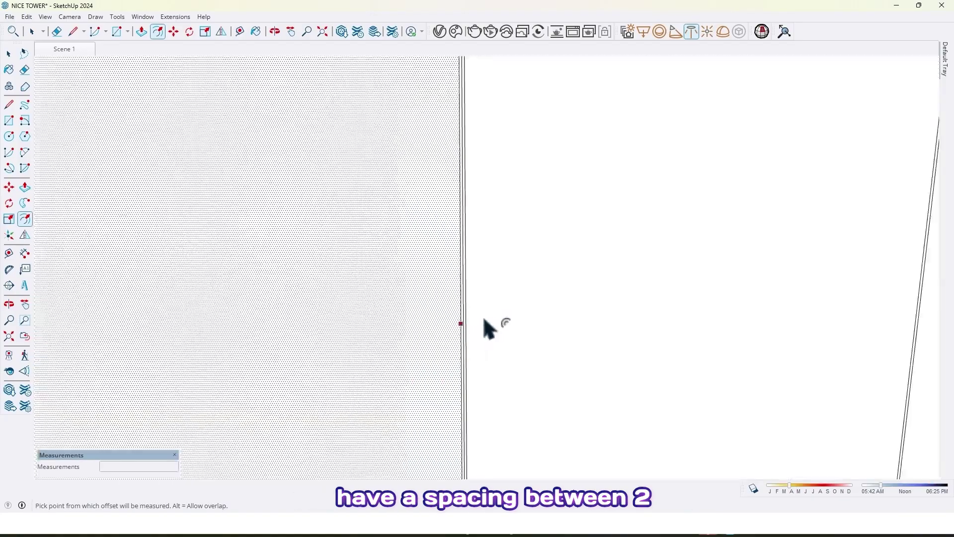
scroll(487, 328, "down", 5)
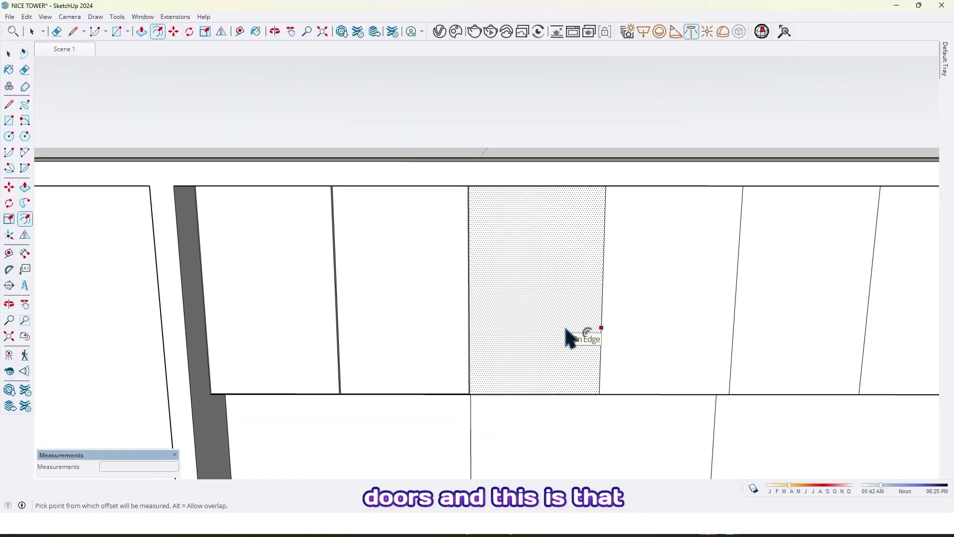
middle_click_drag(601, 341, 580, 243)
double_click(522, 328)
Apply the same 0.2 cm inward offset to the three doors of the lower wall cabinet row.
scroll(457, 343, "down", 2)
scroll(379, 297, "up", 2)
left_click(380, 292)
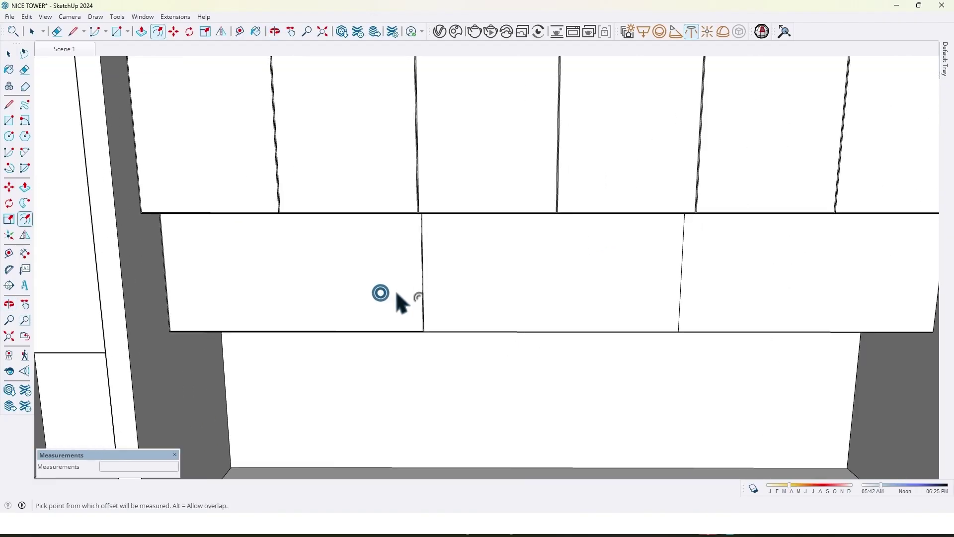
middle_click_drag(751, 289, 468, 283, "shift")
double_click(472, 277)
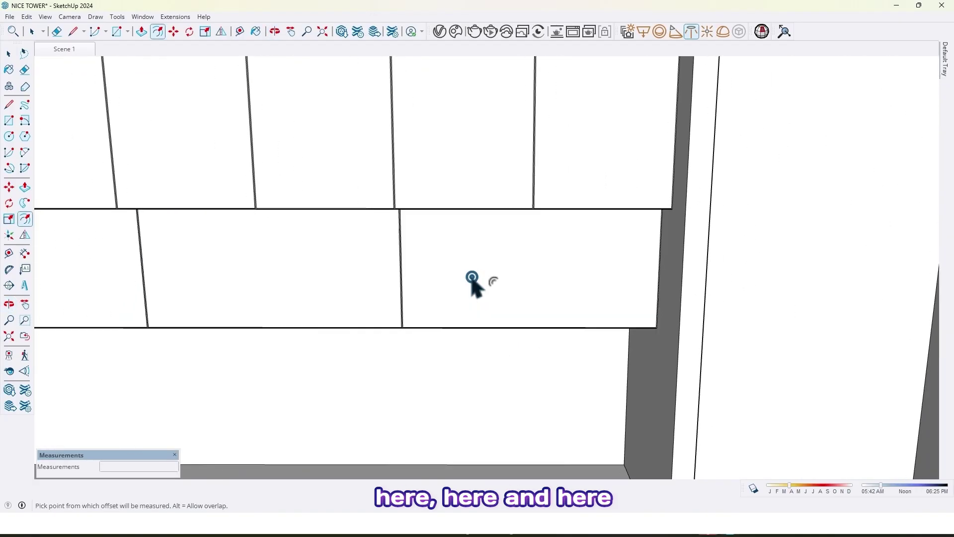
scroll(448, 289, "down", 4)
middle_click_drag(348, 292, 609, 280, "shift")
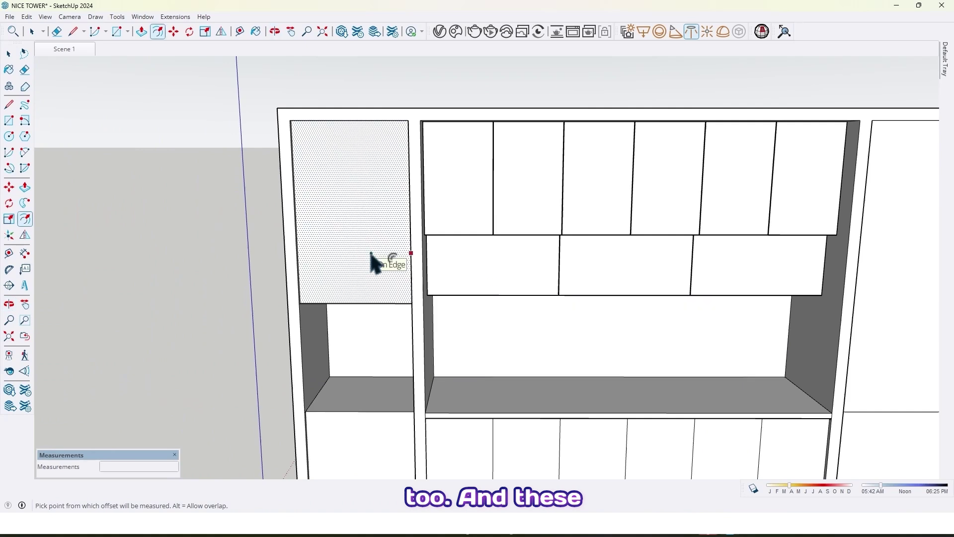
Offset the outlines of the left tall unit's lower door and the four outer base cabinet doors 0.2 cm inward.
middle_click_drag(353, 446, 359, 349, "shift")
double_click(360, 349)
middle_click_drag(461, 345, 398, 332, "shift")
left_click(398, 333)
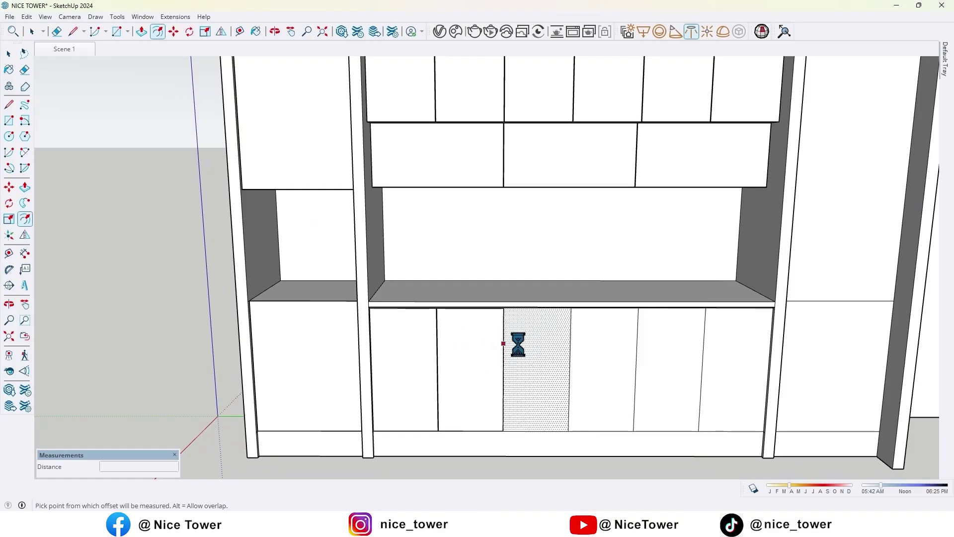
scroll(519, 353, "up", 2)
middle_click_drag(517, 351, 566, 360)
left_click(568, 351)
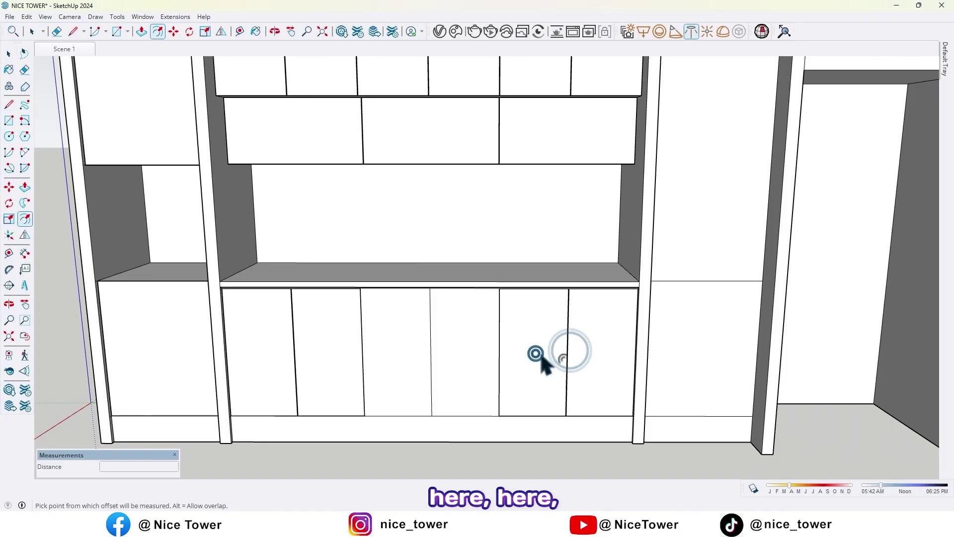
Repeat the 0.2 cm inward offset on the right tall unit's two doors and the door above the refrigerator niche.
middle_click_drag(666, 341, 537, 371, "shift")
double_click(576, 363)
double_click(571, 287)
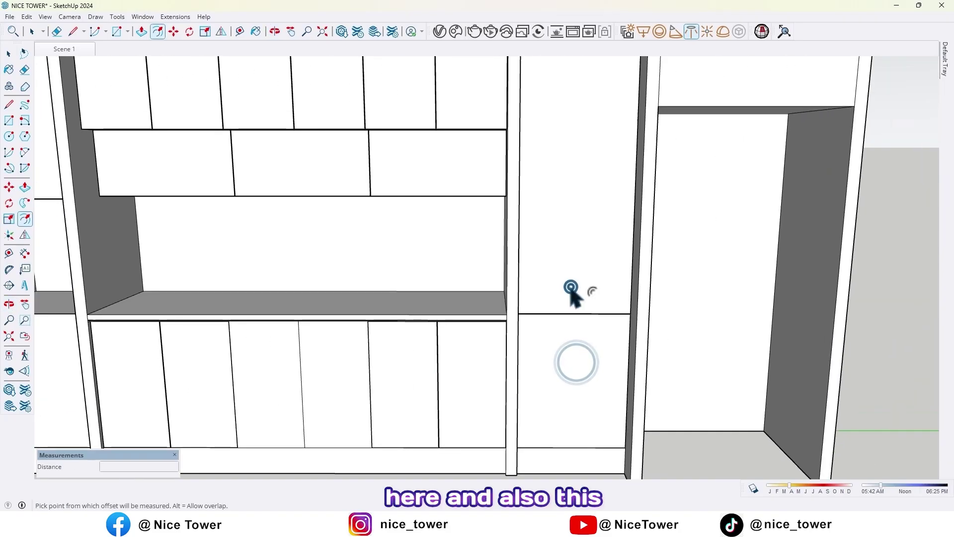
scroll(574, 278, "down", 2)
middle_click_drag(575, 259, 462, 350, "shift")
middle_click_drag(551, 302, 378, 307)
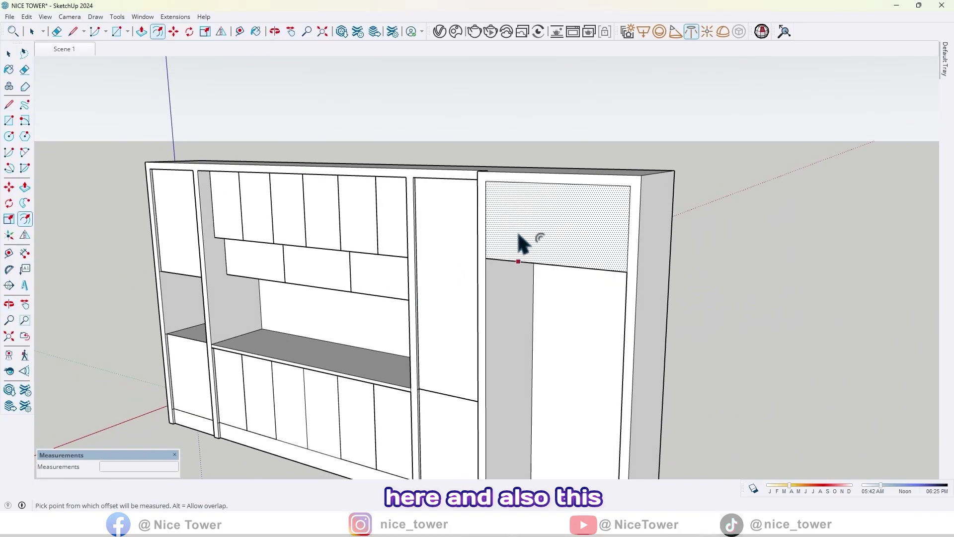
scroll(521, 238, "down", 2)
middle_click_drag(490, 252, 494, 324)
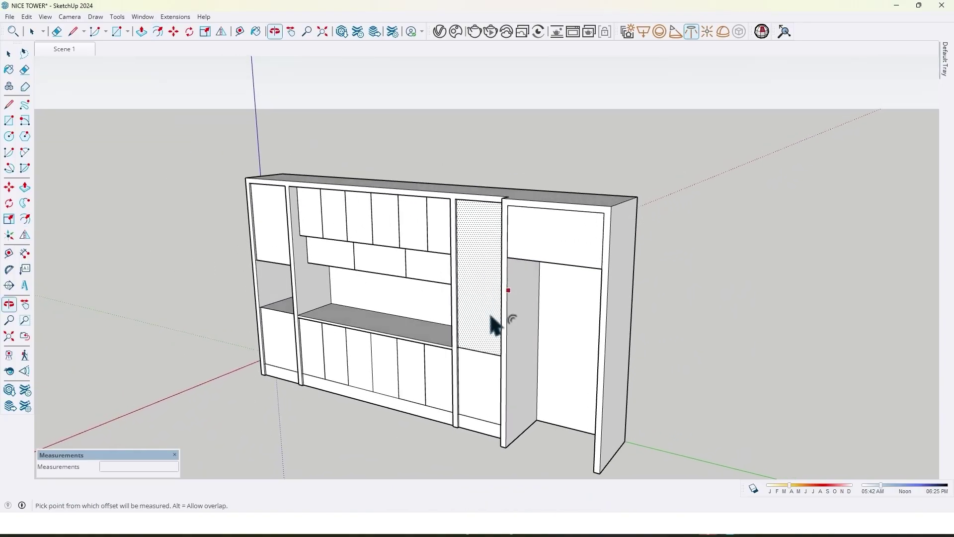
Erase the dividing line between the two middle base cabinet doors to form one wide panel.
scroll(467, 381, "up", 3)
middle_click_drag(467, 381, 407, 398)
scroll(464, 353, "up", 1)
scroll(462, 350, "up", 2)
key("e")
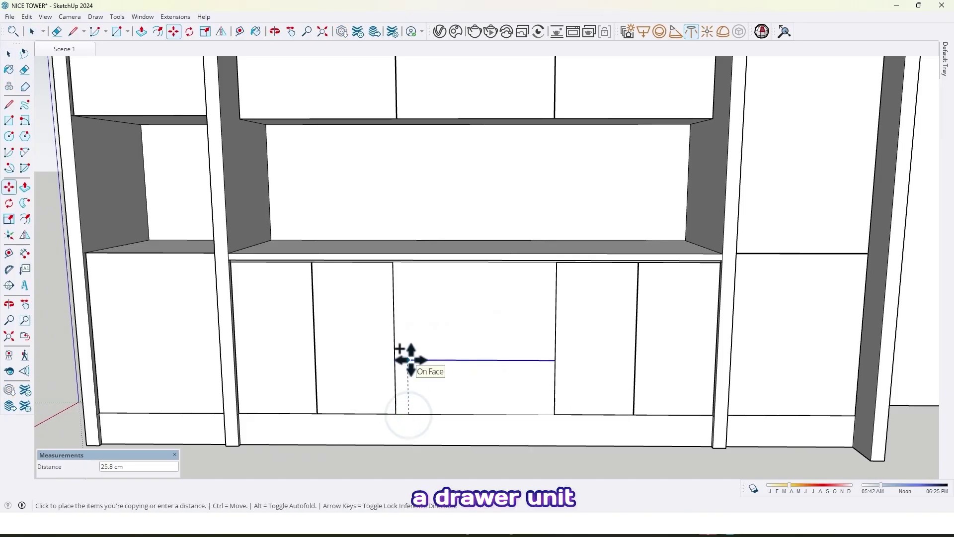
Copy the wide middle panel's bottom edge up to its top edge and divide the distance by three for drawer fronts.
scroll(405, 332, "up", 5)
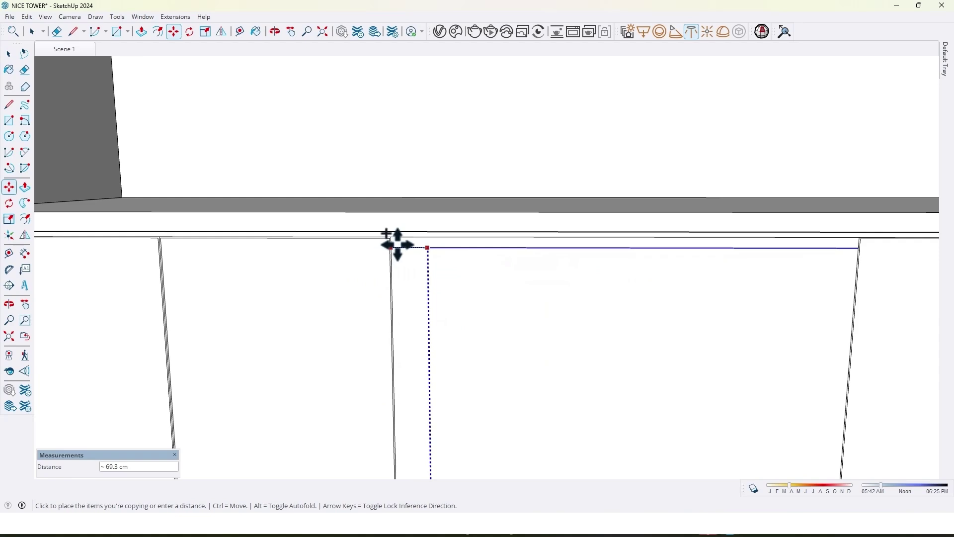
scroll(377, 300, "down", 7)
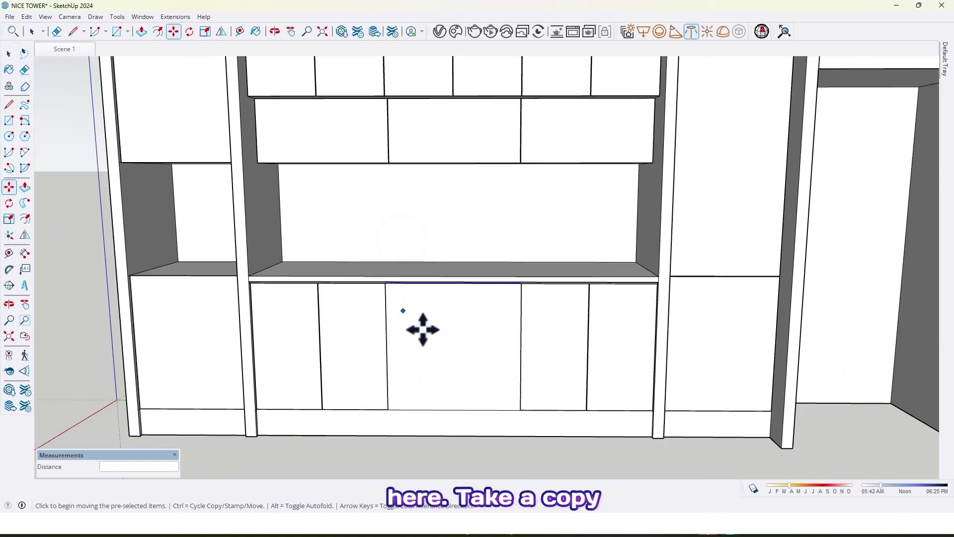
middle_click_drag(423, 328, 432, 339)
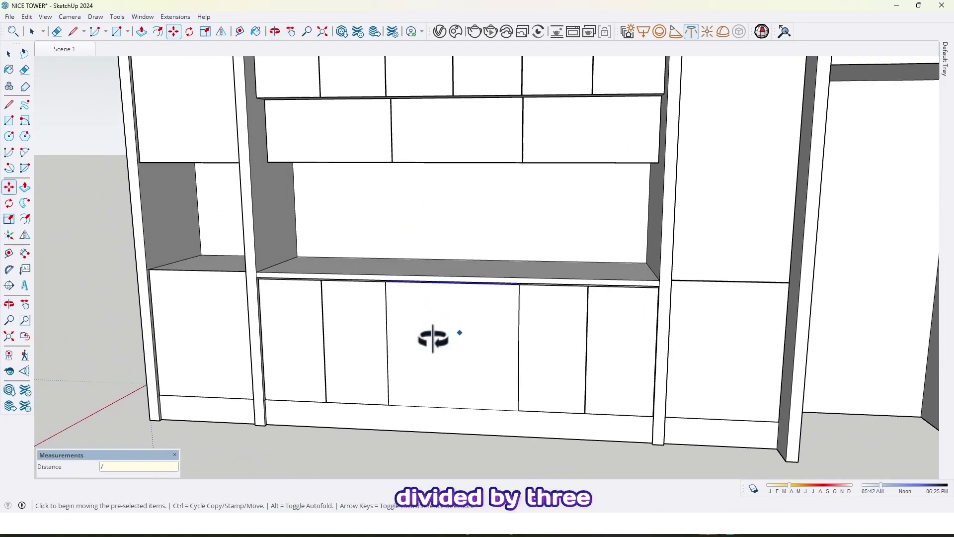
scroll(430, 355, "up", 3)
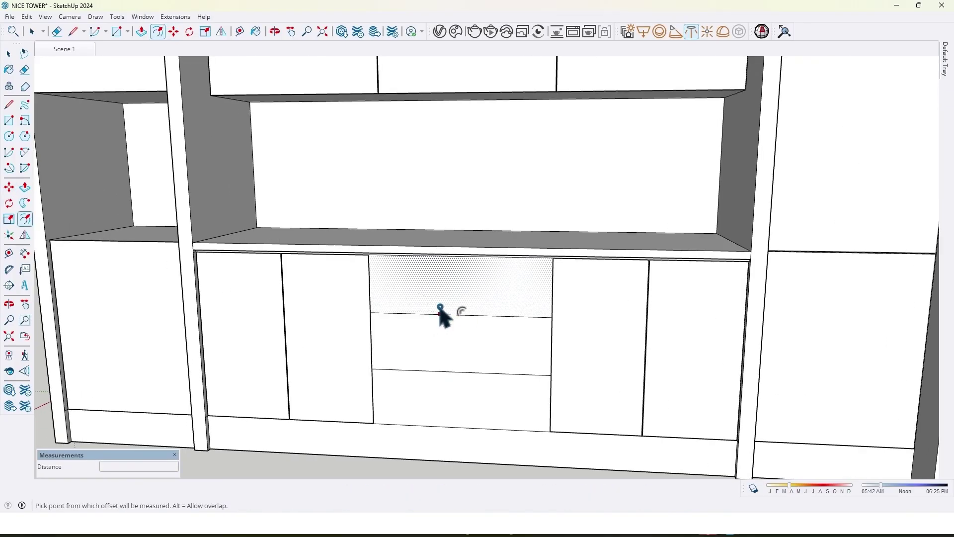
Offset the outlines of the three drawer fronts 0.2 cm inward.
left_click(439, 308)
double_click(438, 333)
left_click(437, 389)
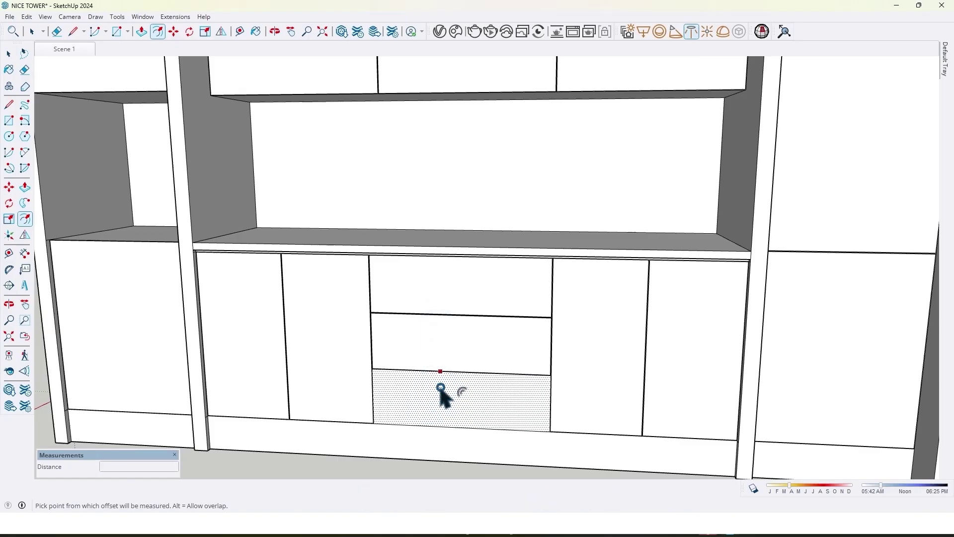
key("Return")
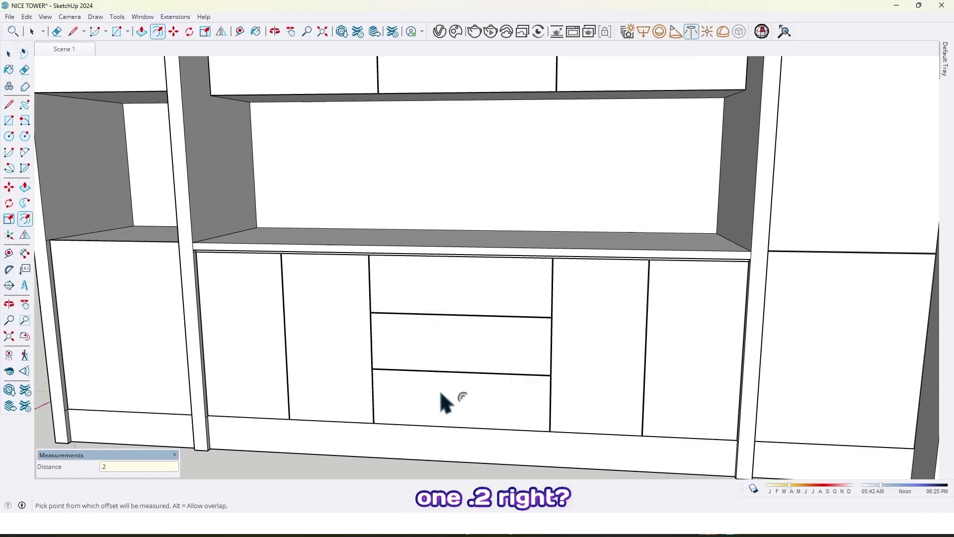
Push/pull the left tall unit's upper door to a thickness of 2 cm.
middle_click_drag(447, 398, 502, 400)
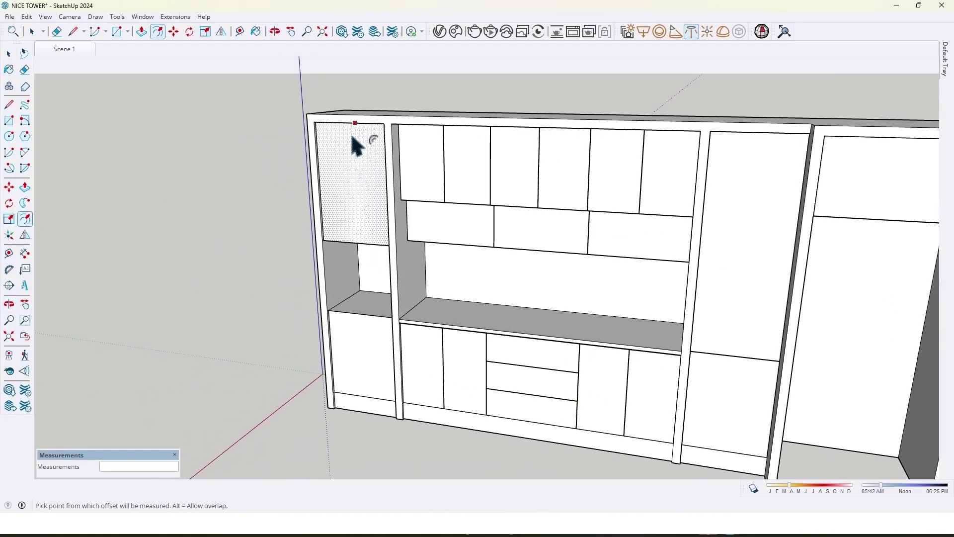
scroll(347, 171, "up", 5)
middle_click_drag(318, 302, 358, 279)
scroll(343, 291, "up", 1)
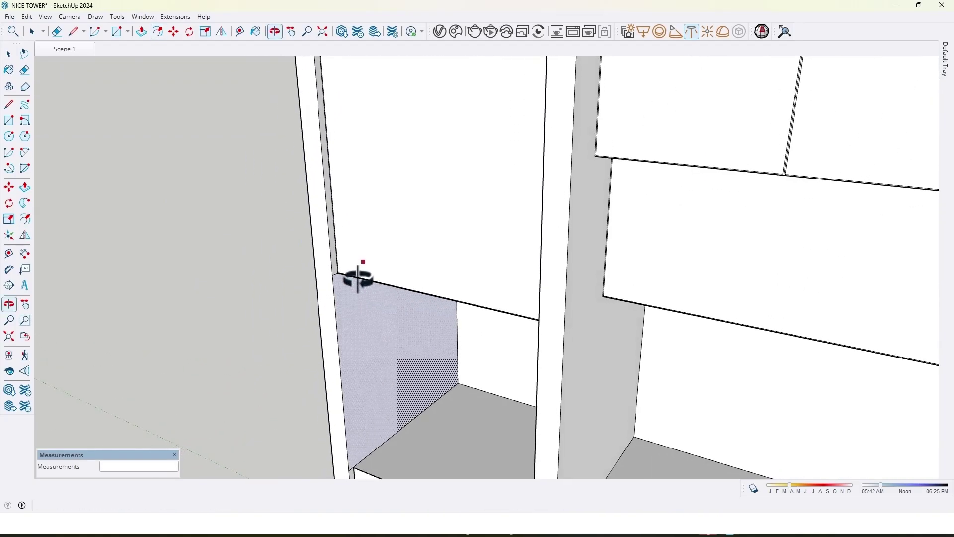
left_click(398, 263)
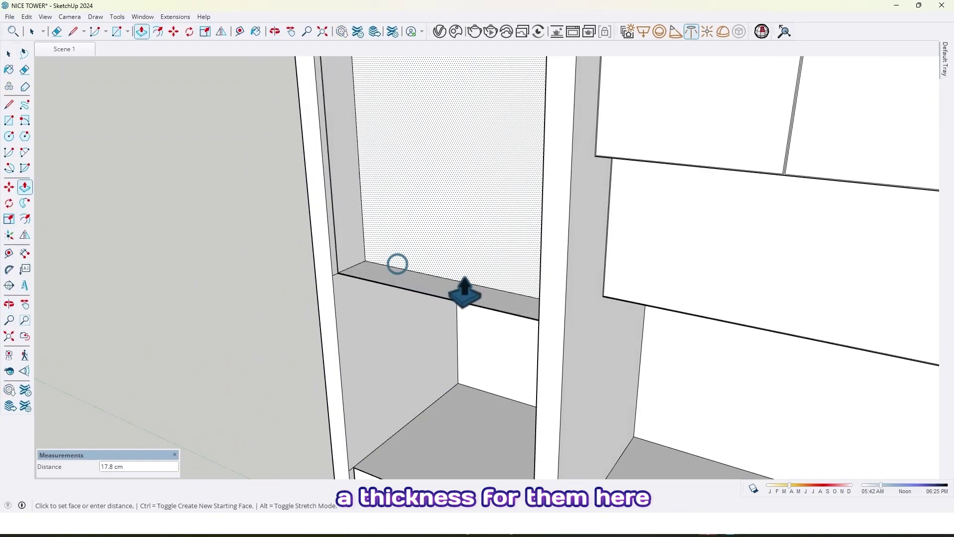
left_click(544, 324)
scroll(526, 343, "down", 6)
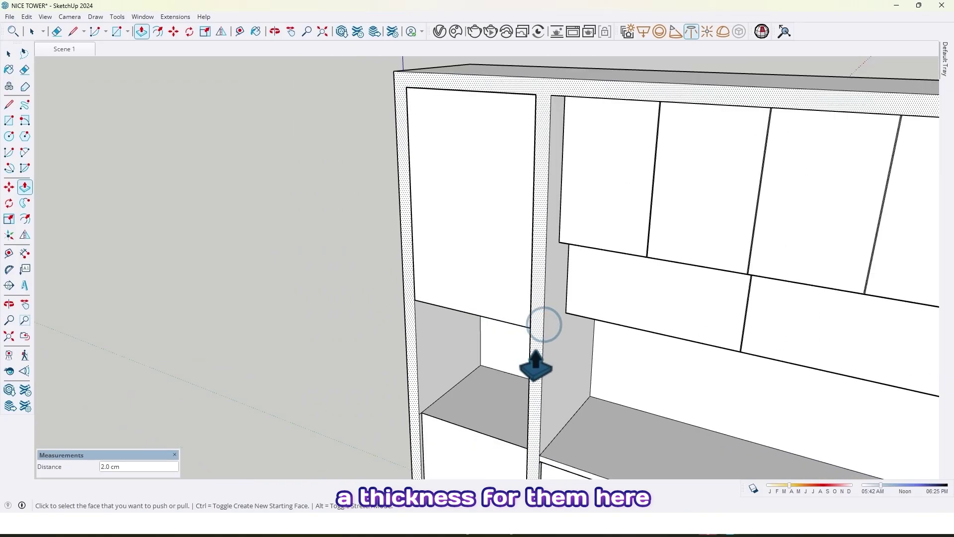
Repeat the 2 cm push/pull on the left tall unit's lower door, the base cabinet doors and the three drawer fronts.
scroll(475, 377, "up", 4)
middle_click_drag(460, 348, 355, 298, "shift")
double_click(532, 279)
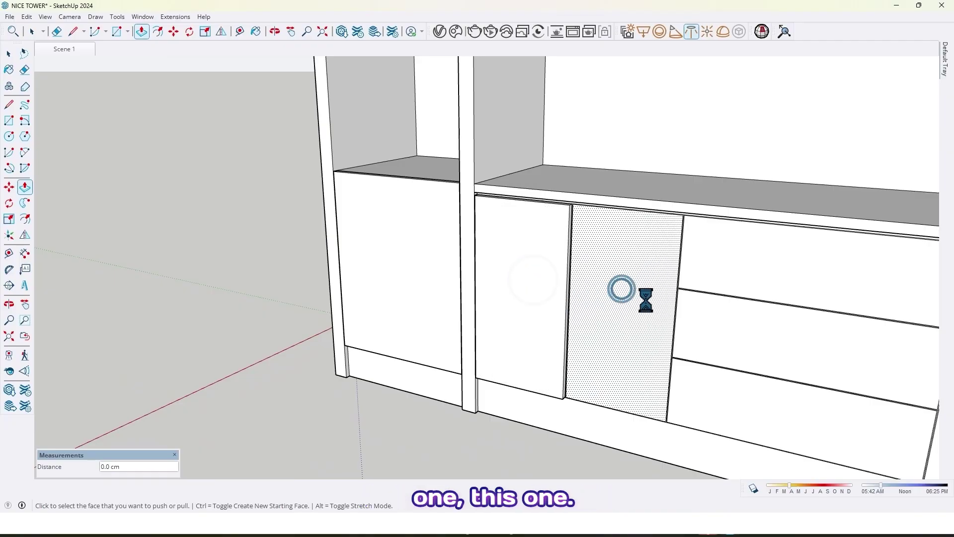
middle_click_drag(645, 301, 513, 260)
left_click(515, 240)
double_click(519, 299)
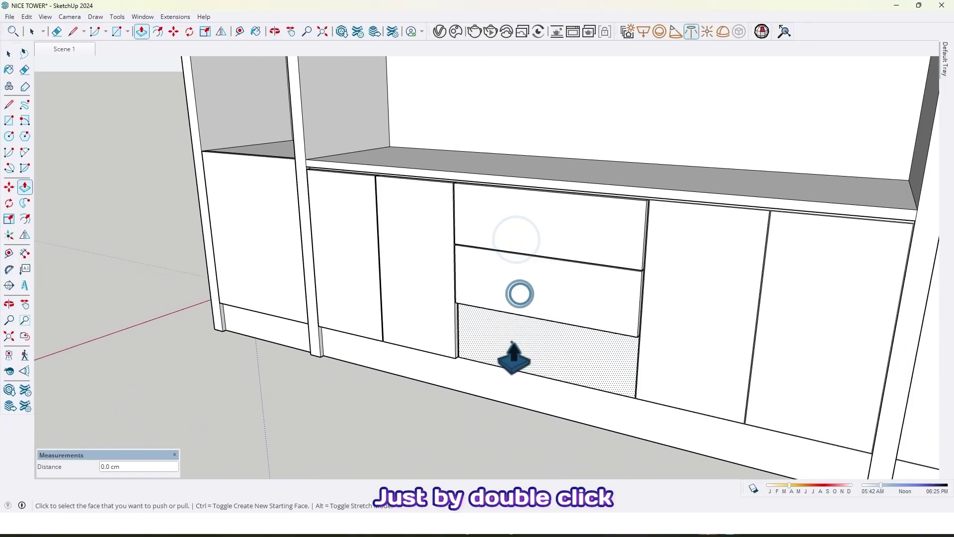
double_click(511, 353)
middle_click_drag(511, 352, 485, 350)
double_click(520, 288)
Apply the same 2 cm push/pull to the right tall unit's lower and upper doors.
scroll(522, 306, "down", 3)
double_click(567, 376)
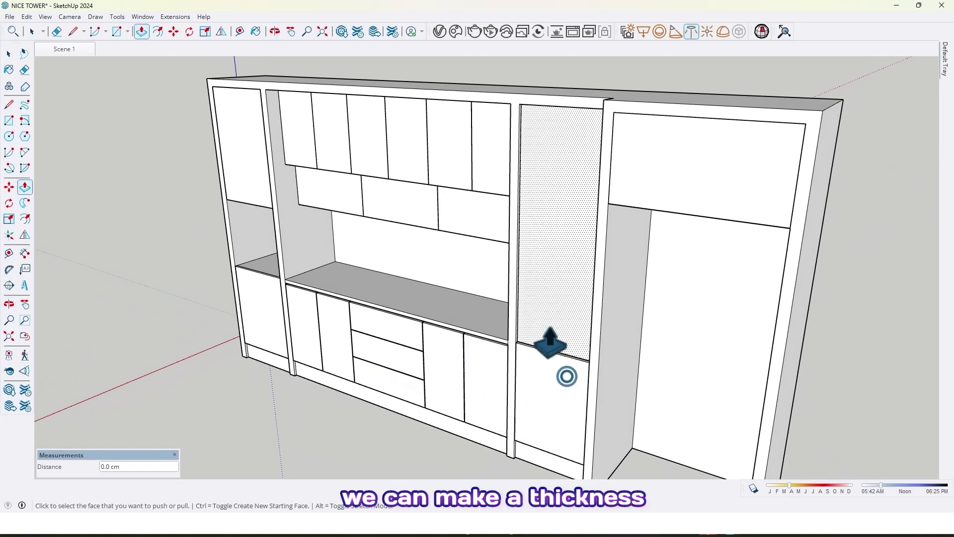
double_click(546, 304)
Give the upper and lower rows of wall cabinet doors the same 2 cm push/pull thickness.
scroll(531, 239, "up", 3)
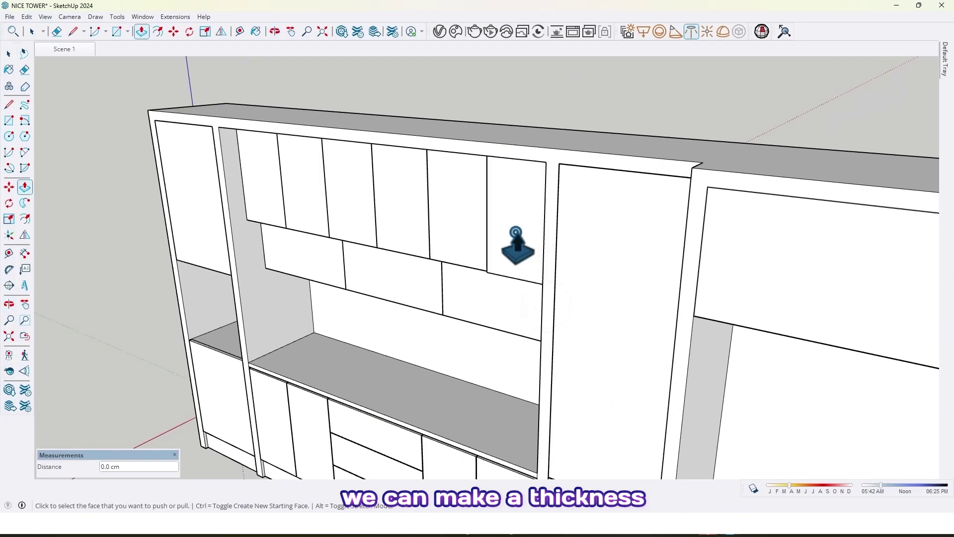
double_click(459, 226)
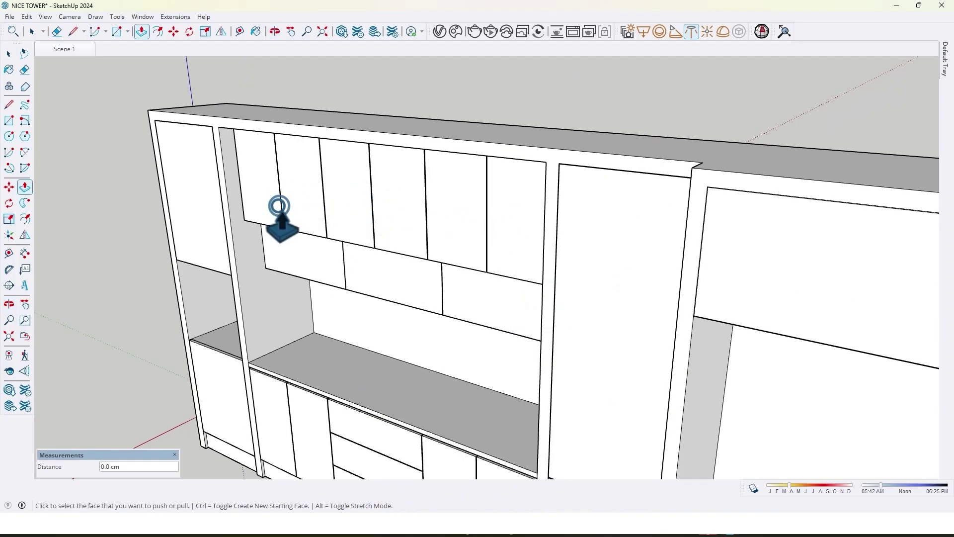
scroll(323, 294, "up", 4)
middle_click_drag(324, 291, 347, 204)
double_click(345, 202)
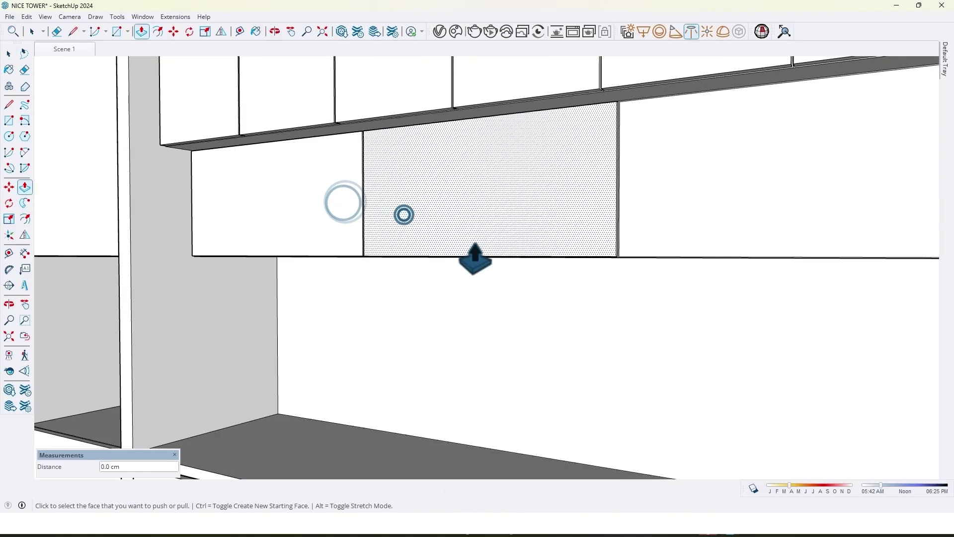
scroll(472, 242, "down", 2)
middle_click_drag(437, 242, 687, 262, "shift")
double_click(565, 229)
Push the narrow gap strip around the door above the refrigerator niche 2 cm inward.
scroll(423, 241, "down", 3)
scroll(581, 236, "down", 4)
scroll(518, 243, "up", 5)
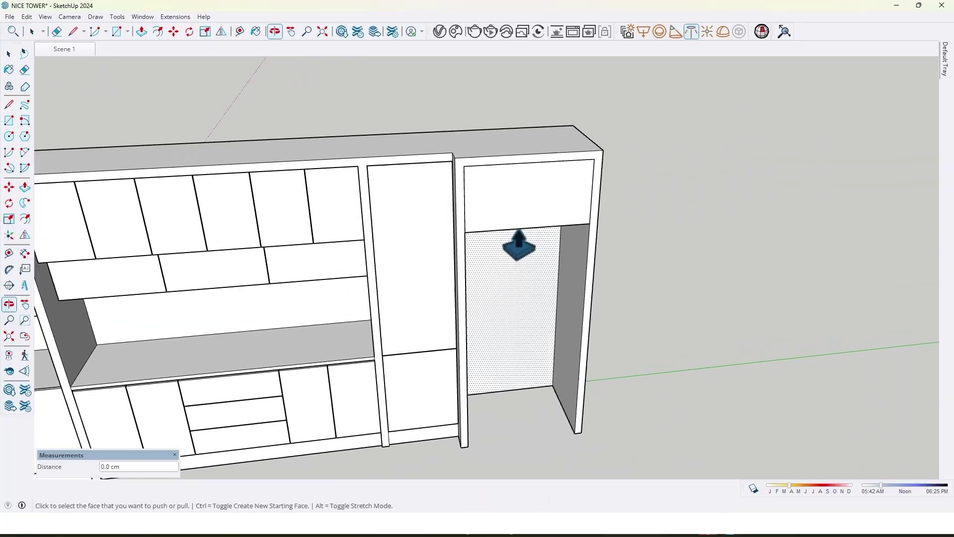
scroll(518, 244, "up", 2)
scroll(419, 283, "up", 5)
middle_click_drag(418, 283, 351, 309)
key("p")
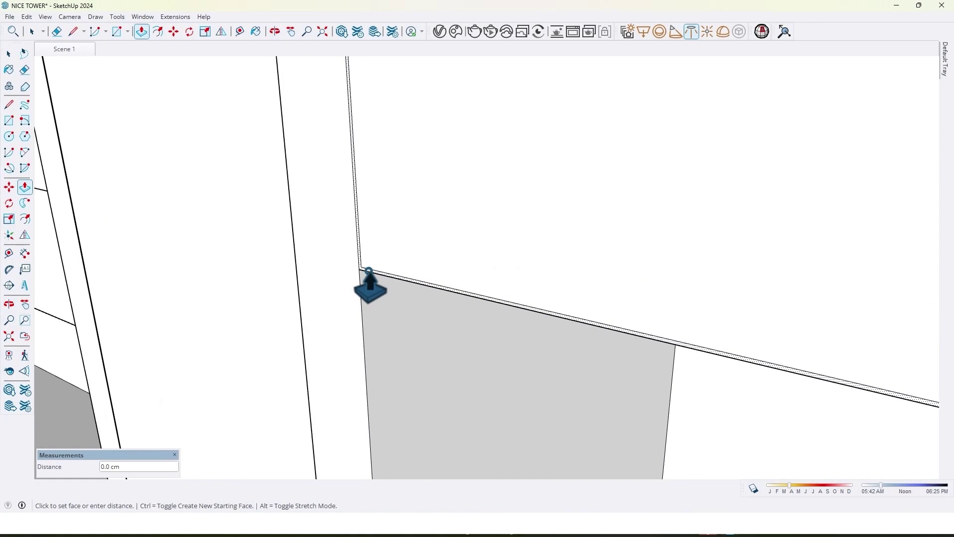
middle_click_drag(381, 276, 370, 131)
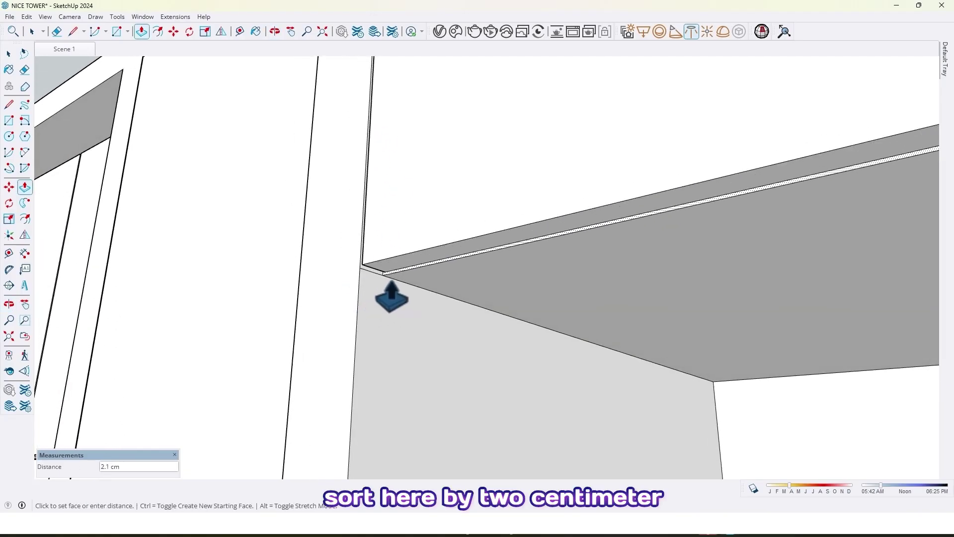
middle_click_drag(392, 299, 500, 343)
scroll(564, 334, "down", 2)
Clear the selection and bring the hidden room walls and wood floor back into view.
key("space")
left_click(496, 151)
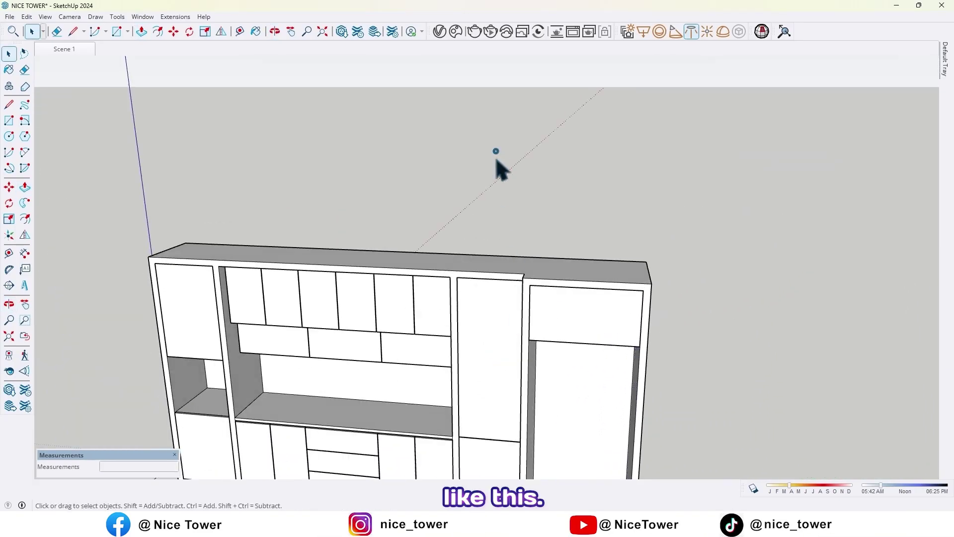
middle_click_drag(496, 151, 669, 341)
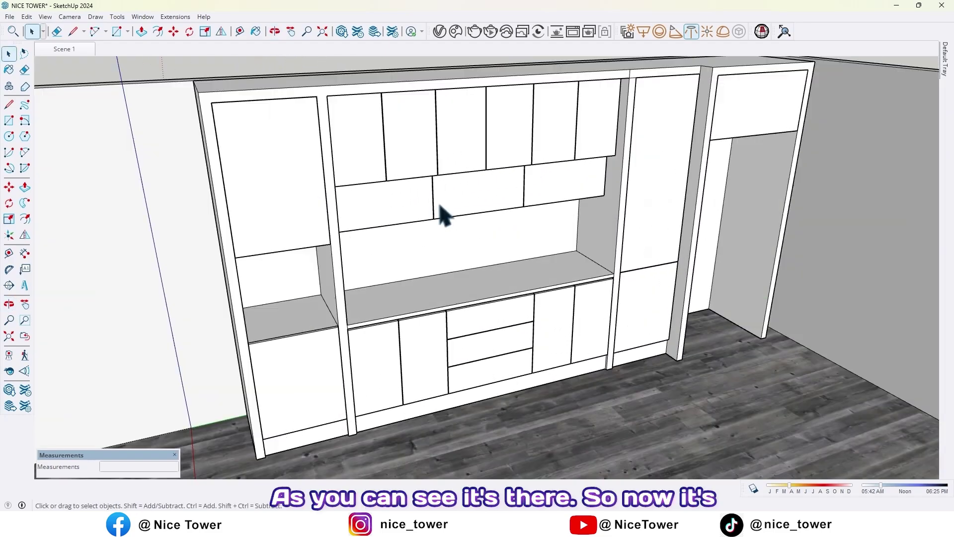
Move the oven by its bottom front corner into the open niche of the left tall unit.
scroll(443, 216, "down", 3)
scroll(443, 217, "down", 4)
middle_click_drag(444, 217, 535, 342)
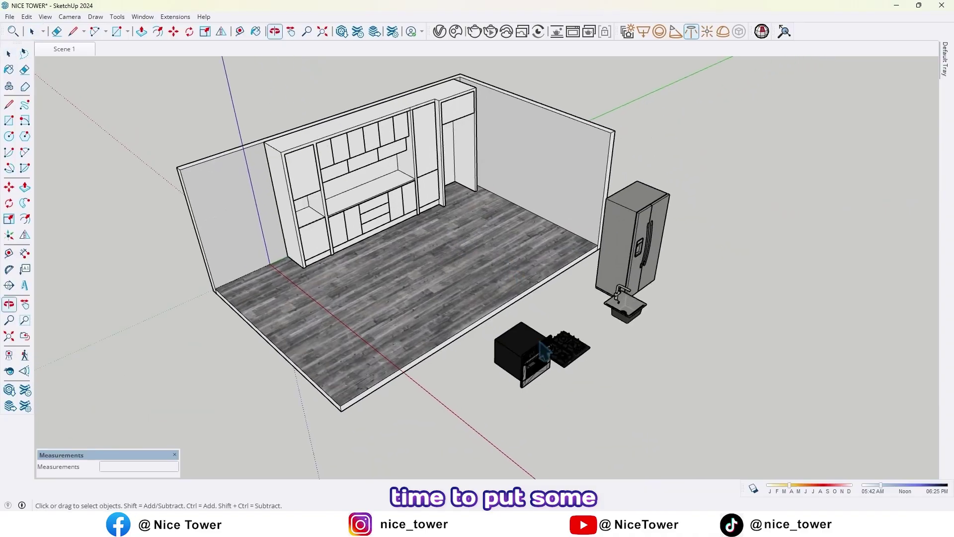
scroll(526, 339, "up", 3)
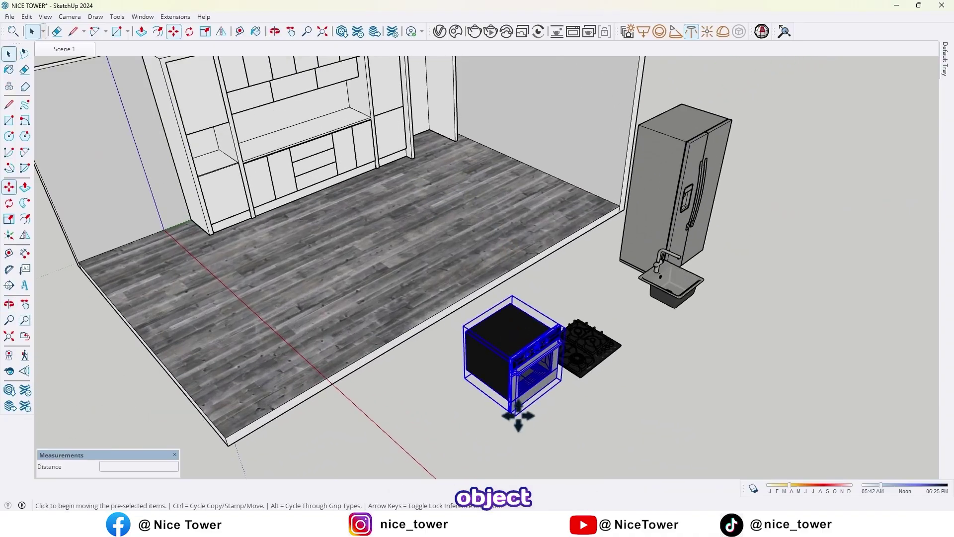
scroll(517, 417, "up", 4)
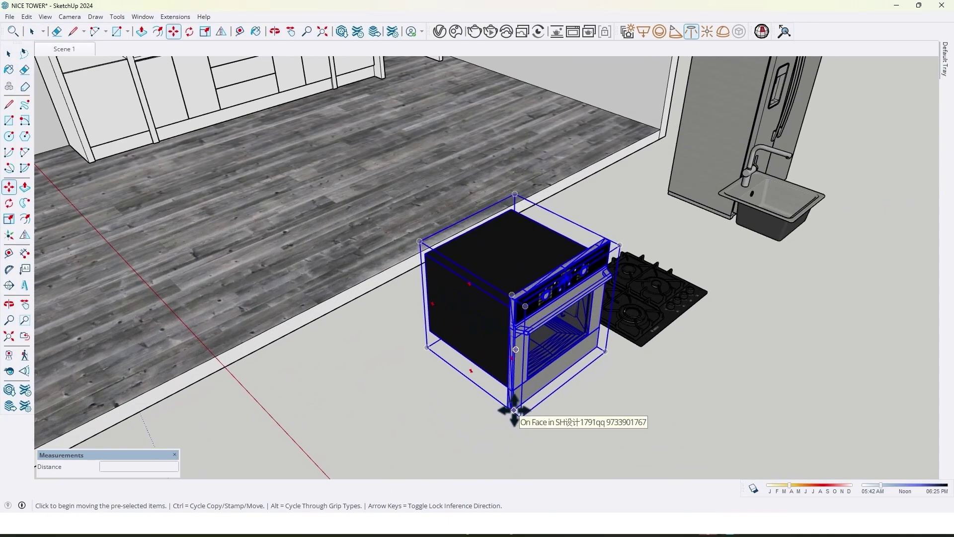
left_click(515, 410)
scroll(470, 318, "down", 5)
middle_click_drag(333, 285, 366, 301)
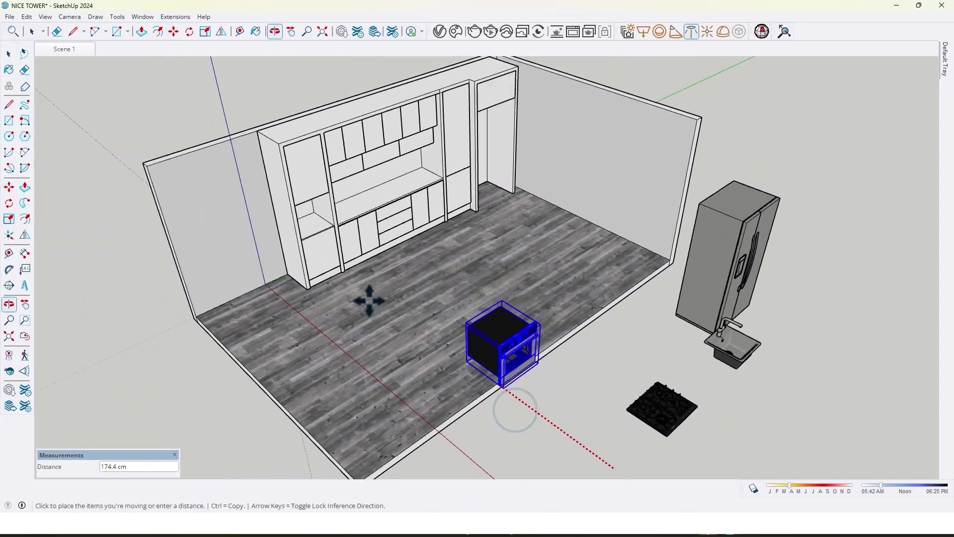
scroll(313, 240, "up", 6)
scroll(287, 226, "up", 2)
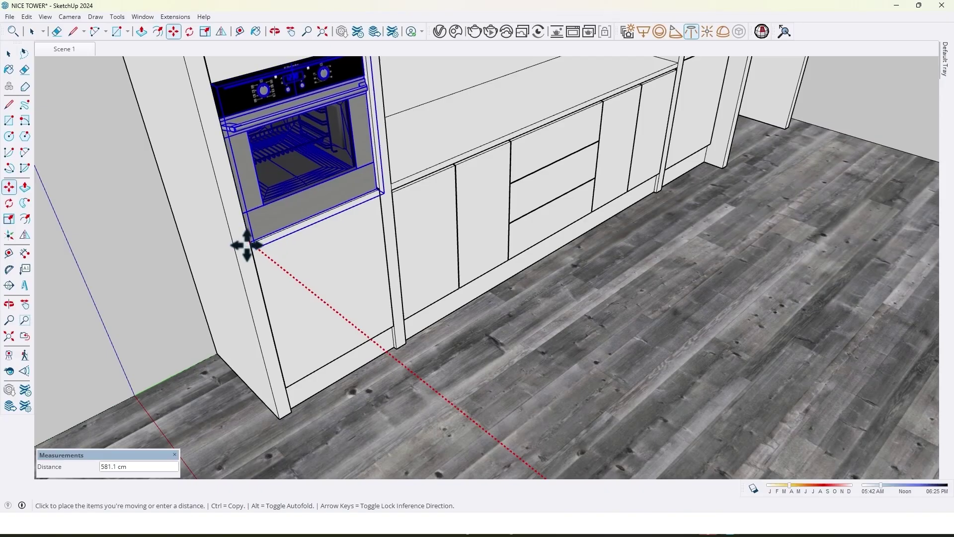
left_click(250, 246)
scroll(360, 243, "down", 7)
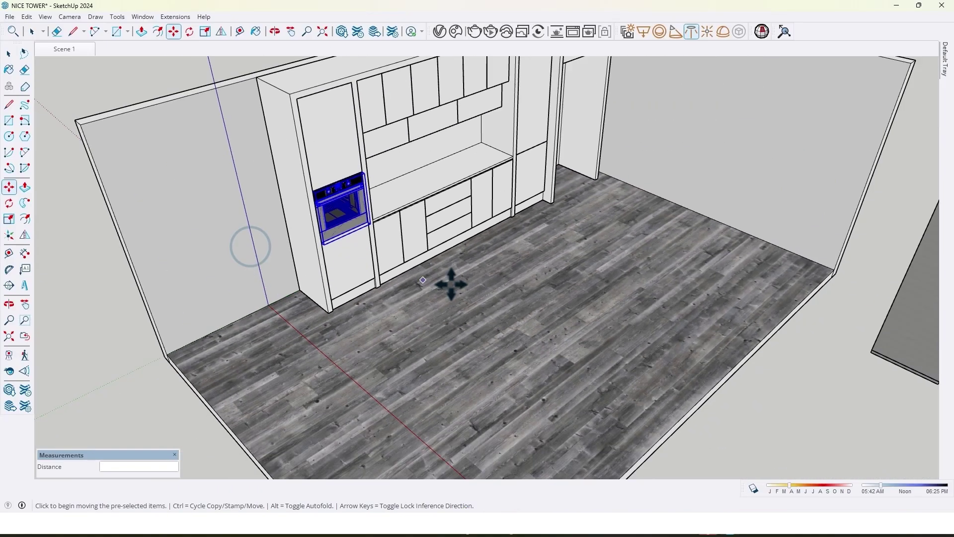
Move the cooktop by its bottom front corner onto the countertop, beside the oven tall unit.
middle_click_drag(503, 291, 395, 273)
scroll(553, 363, "up", 3)
key("space")
left_click(602, 374)
scroll(595, 374, "up", 5)
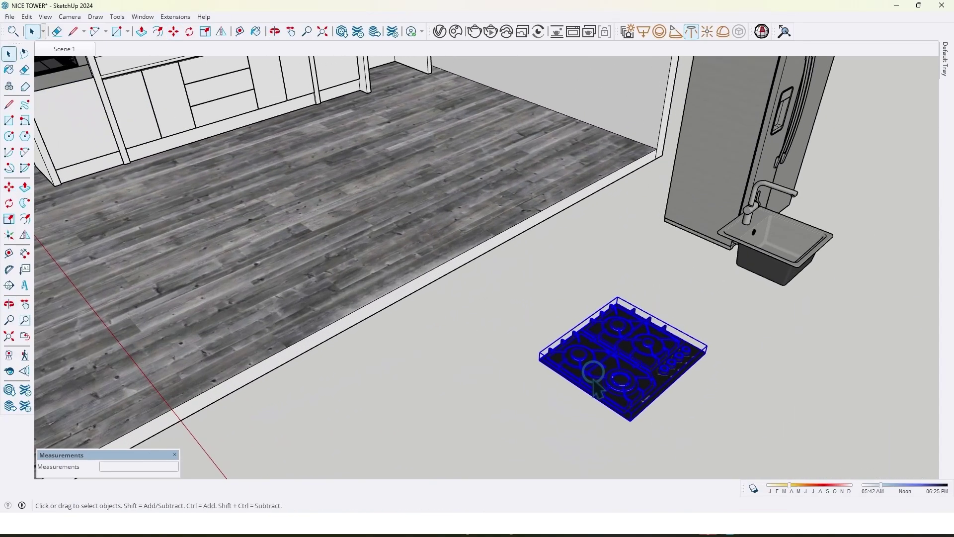
middle_click_drag(600, 390, 607, 376)
middle_click_drag(627, 412, 633, 416)
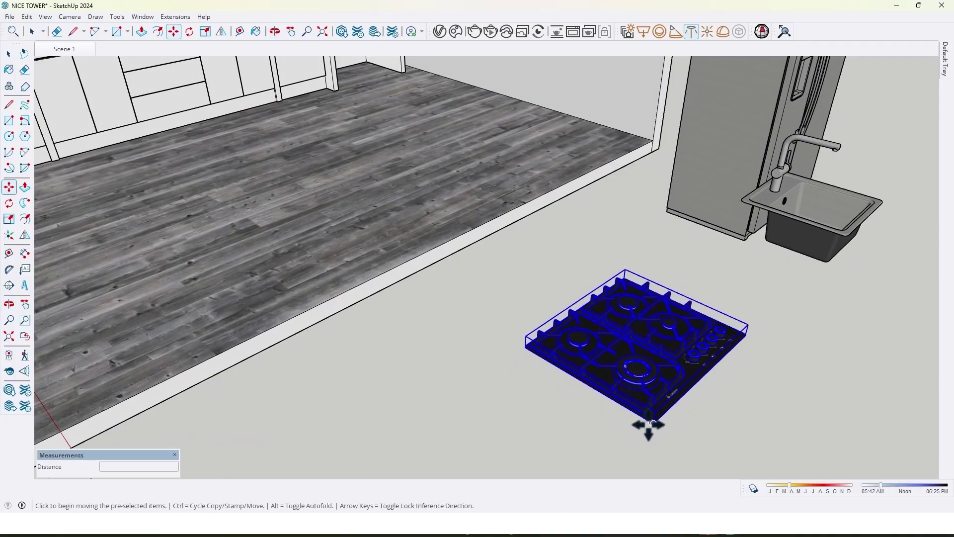
left_click(653, 424)
scroll(303, 209, "down", 5)
middle_click_drag(296, 198, 361, 247)
scroll(343, 252, "up", 5)
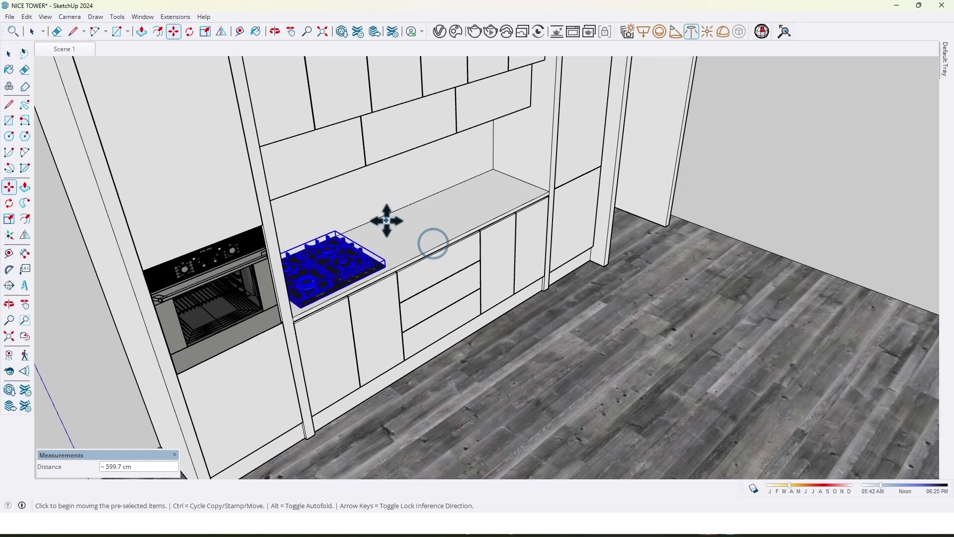
Move the sink along the red axis onto the countertop, over the two base doors farthest from the cooktop.
scroll(386, 220, "down", 7)
middle_click_drag(528, 285, 583, 316)
scroll(584, 317, "up", 5)
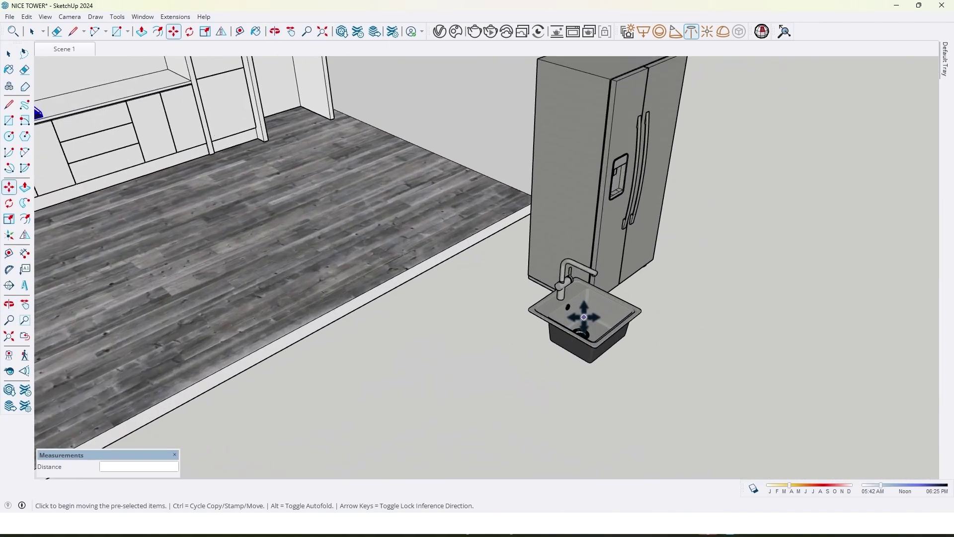
middle_click_drag(571, 354, 583, 357)
scroll(583, 356, "up", 3)
key("m")
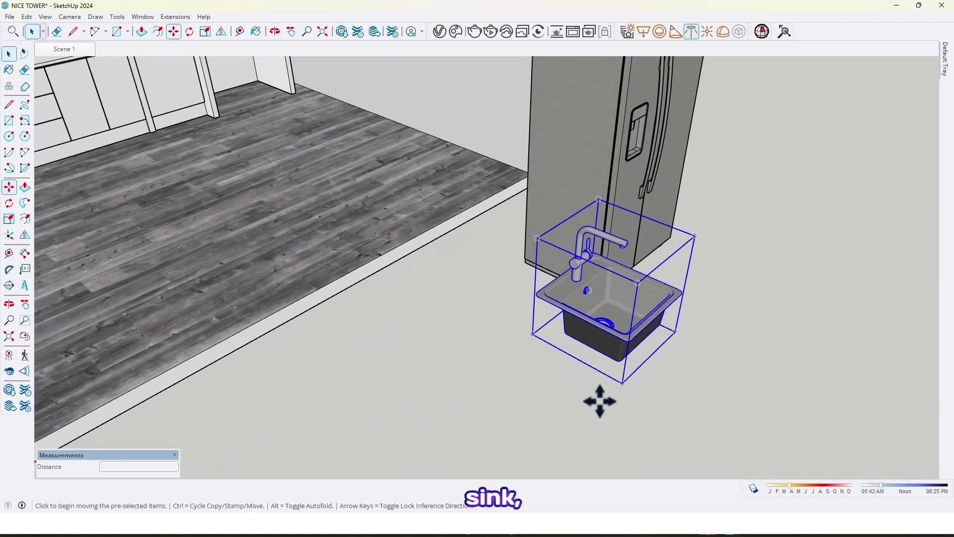
left_click(617, 389)
scroll(510, 367, "down", 5)
middle_click_drag(692, 473, 447, 341)
scroll(447, 341, "up", 4)
key("Right")
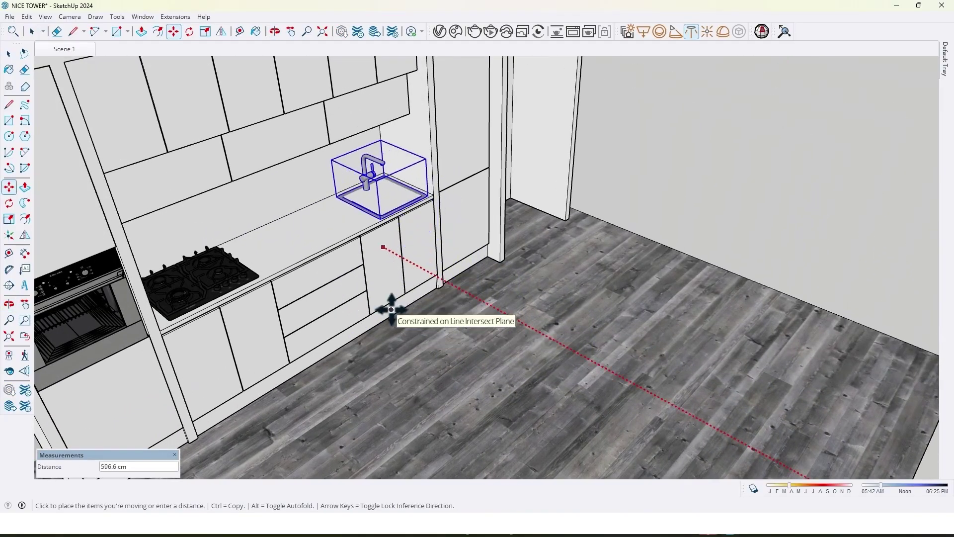
scroll(394, 171, "up", 3)
middle_click_drag(375, 212, 349, 240)
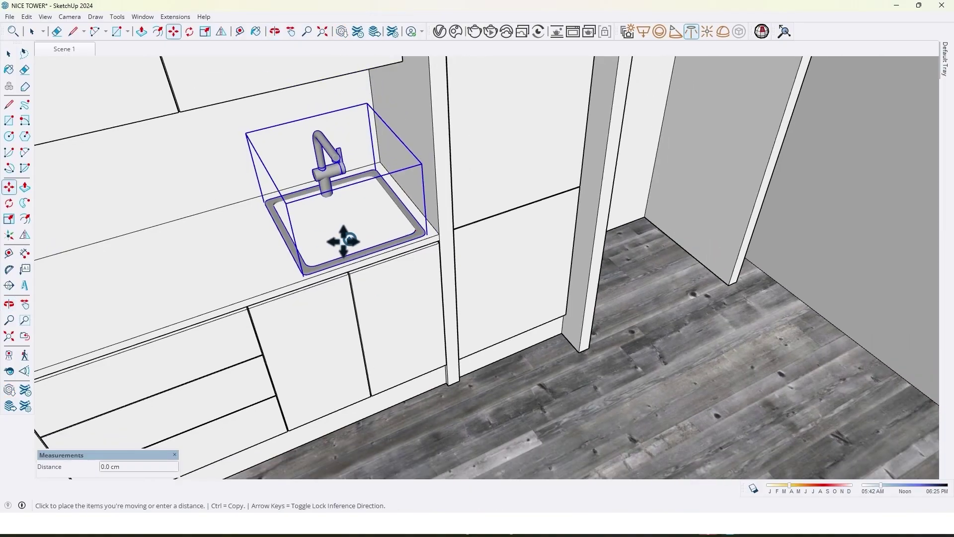
left_click(328, 246)
Move the refrigerator by its bottom front corner into the open niche at the end of the cabinet wall.
scroll(330, 238, "down", 8)
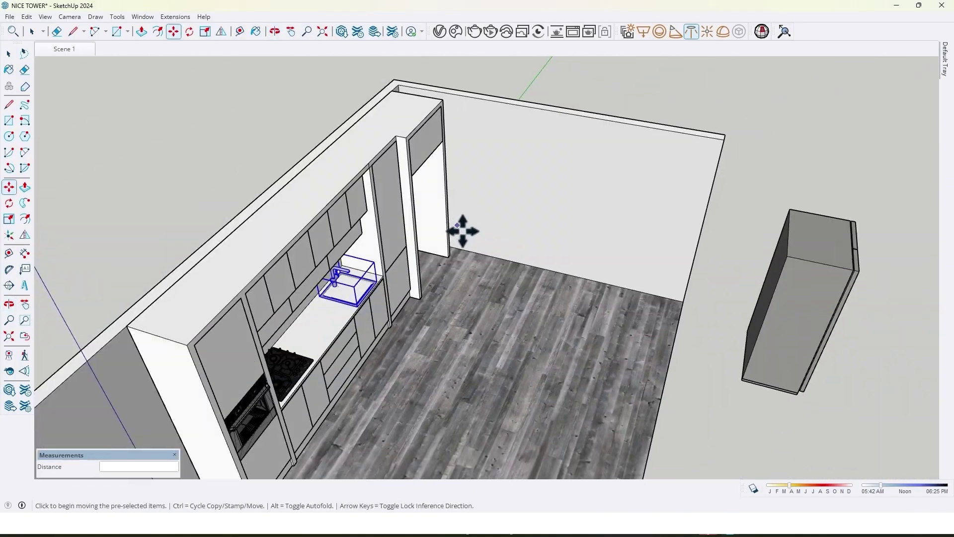
middle_click_drag(458, 228, 560, 298)
key("space")
left_click(516, 277)
scroll(500, 274, "up", 4)
middle_click_drag(499, 275, 511, 294)
scroll(512, 296, "up", 1)
key("m")
scroll(609, 333, "up", 2)
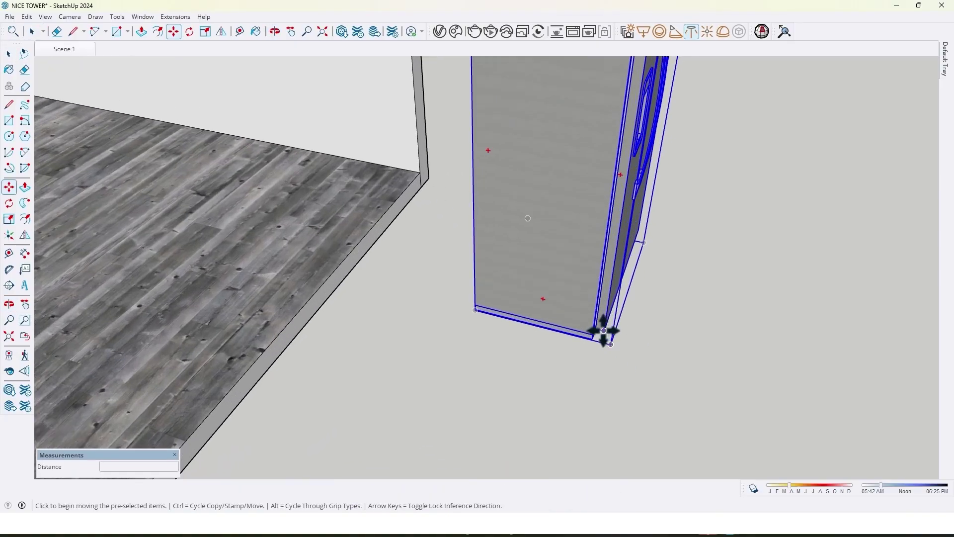
left_click(604, 330)
key("ctrl")
middle_click_drag(294, 265, 404, 277)
key("ctrl")
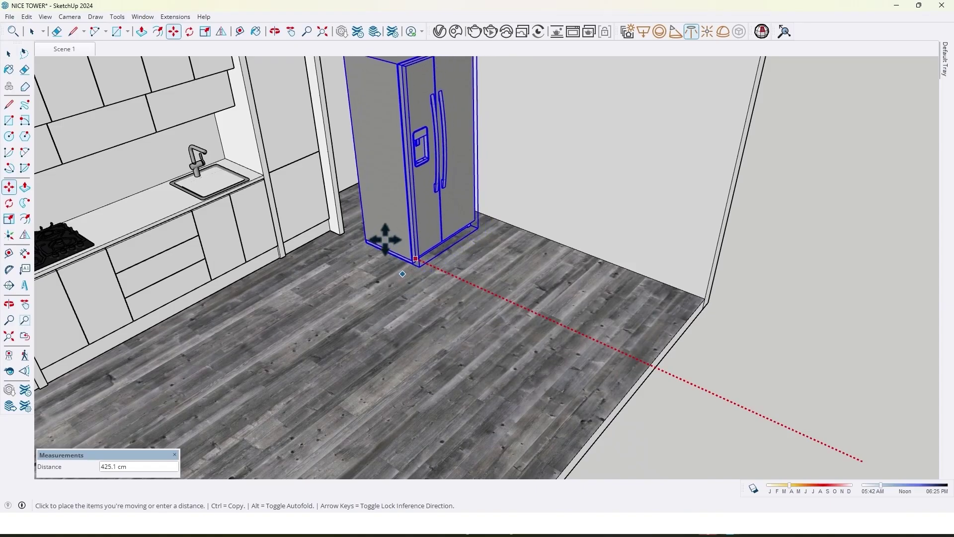
middle_click_drag(385, 239, 448, 306)
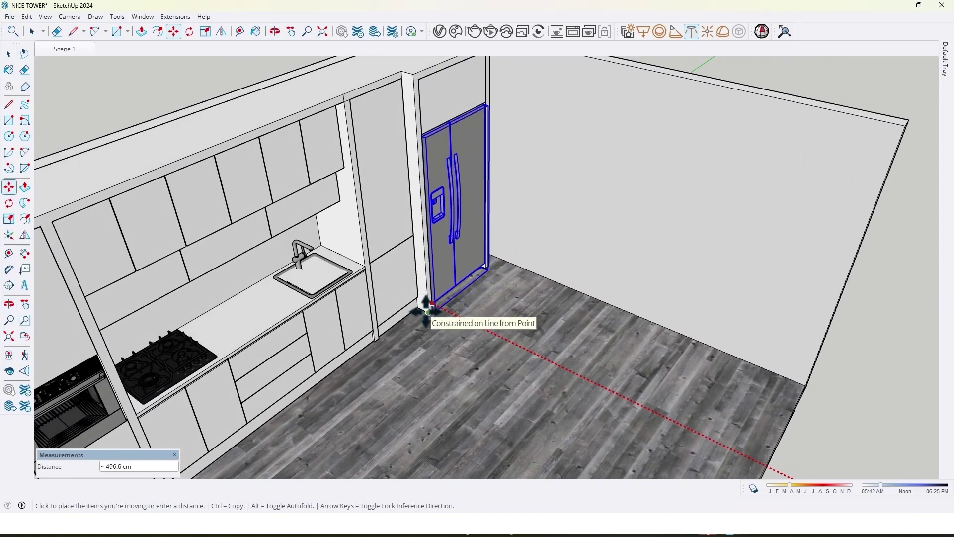
left_click(428, 311)
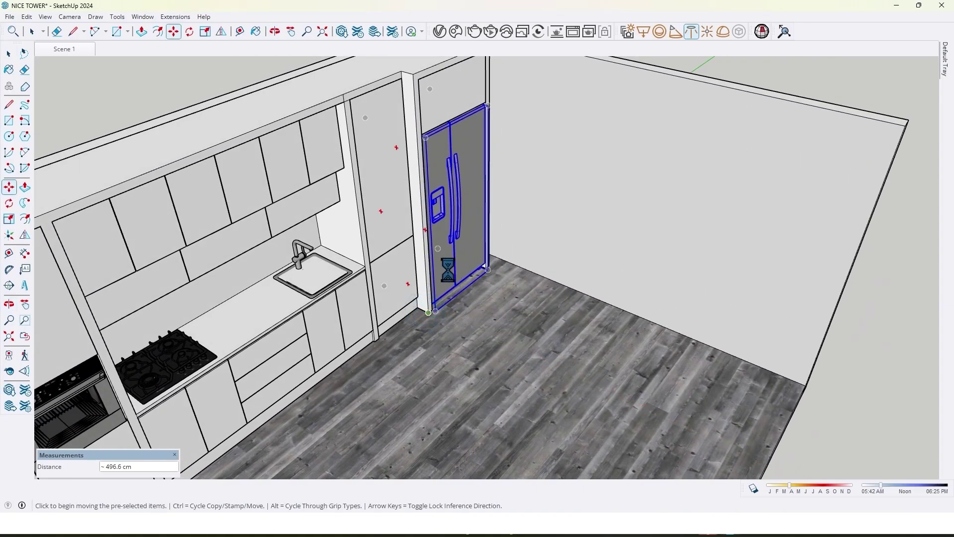
Run Intersect Faces on the countertop face so the sink's outline is cut into it.
scroll(447, 269, "down", 3)
mouse_move(398, 278)
middle_mouse_down()
mouse_move(423, 229)
mouse_move(477, 236)
mouse_move(460, 300)
middle_mouse_up()
scroll(496, 254, "up", 5)
scroll(524, 258, "up", 3)
mouse_move(524, 258)
middle_mouse_down("shift")
mouse_move(485, 268)
mouse_move(630, 262)
mouse_move(521, 271)
mouse_move(556, 248)
mouse_move(547, 264)
mouse_move(529, 255)
middle_mouse_up("shift")
scroll(533, 250, "down", 2)
key("space")
left_click(486, 274)
scroll(532, 265, "up", 3)
scroll(531, 264, "down", 3)
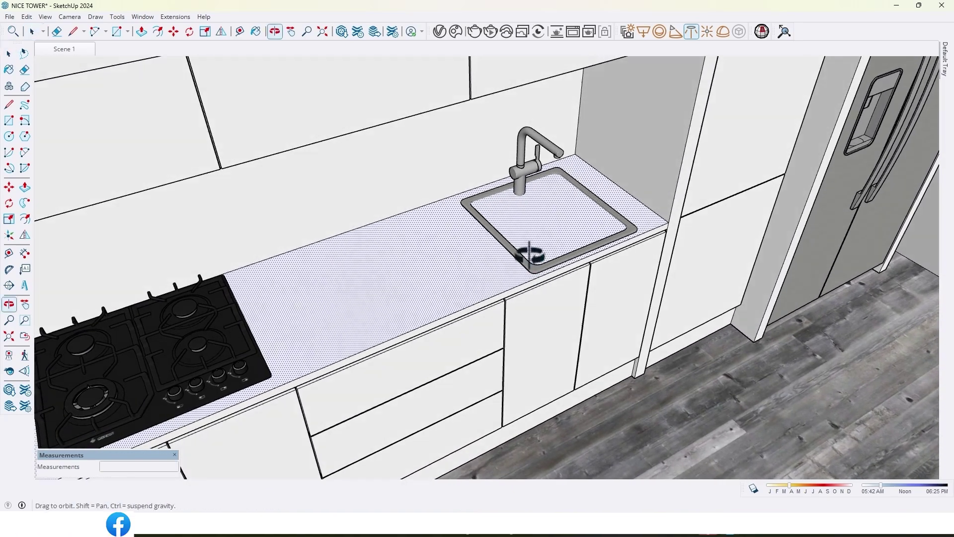
key("space")
right_click(519, 249)
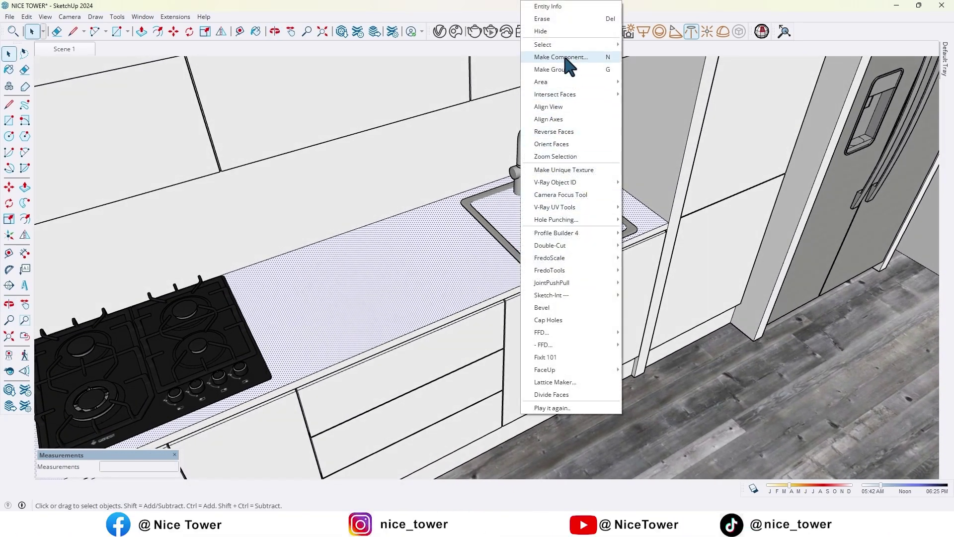
mouse_move(568, 94)
left_click(637, 94)
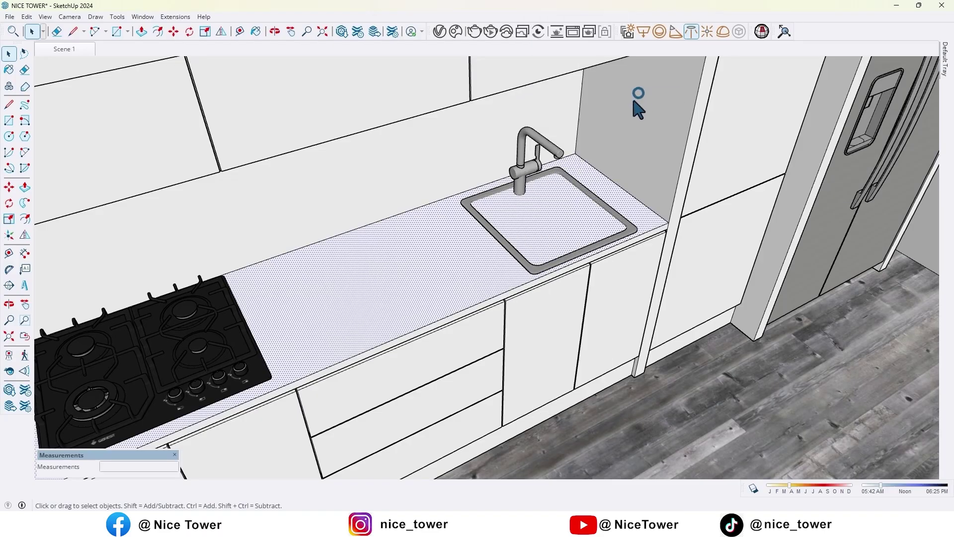
Delete the piece of countertop face that covers the sink bowl.
left_click(553, 229)
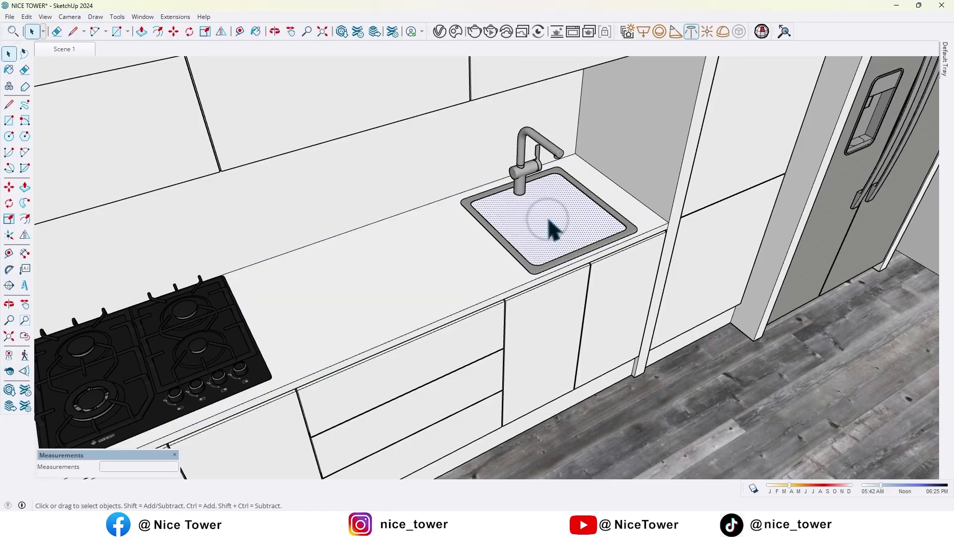
key("Delete")
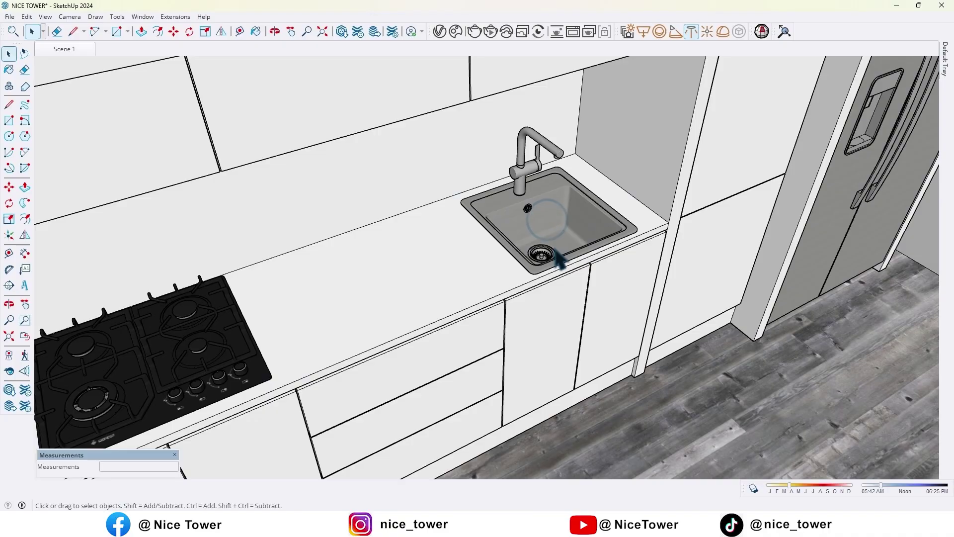
middle_click_drag(425, 206, 651, 188)
scroll(499, 216, "down", 6)
middle_click_drag(651, 189, 543, 241)
scroll(557, 219, "down", 2)
scroll(552, 223, "down", 1)
middle_click_drag(564, 199, 570, 241, "shift")
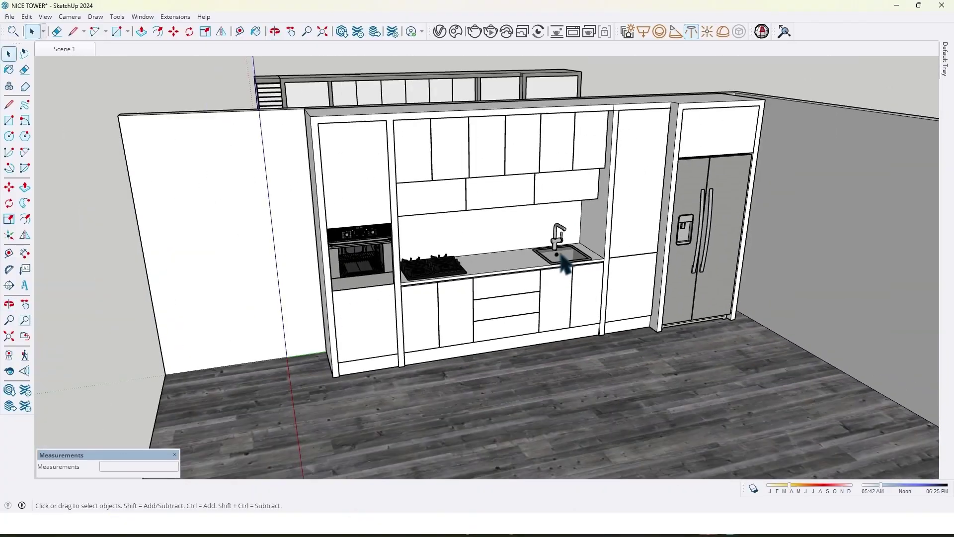
Sample the dark grey material from the reference kitchen and paint the new kitchen's lower wall cabinet doors and frame with it.
scroll(564, 263, "down", 3)
middle_click_drag(557, 279, 534, 257)
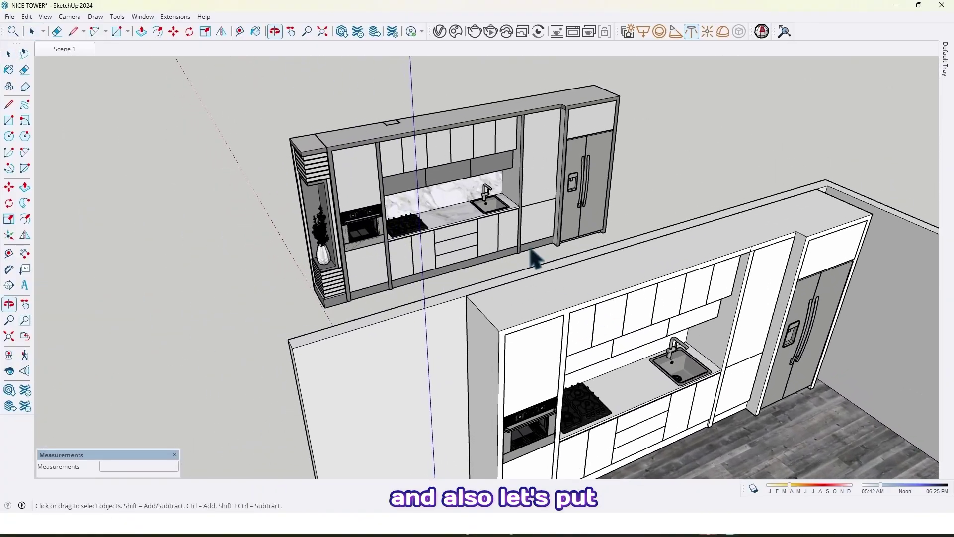
scroll(463, 168, "up", 2)
scroll(467, 180, "down", 2)
key("b")
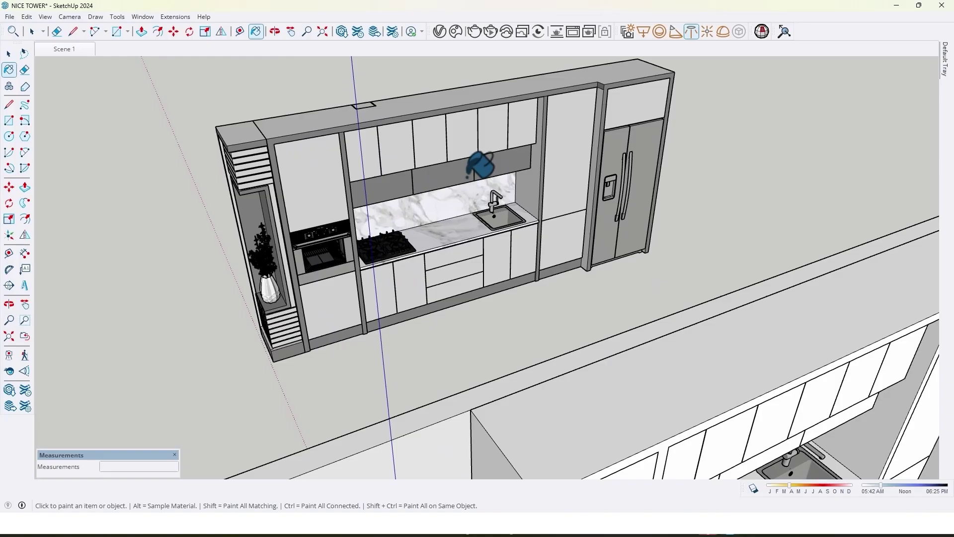
mouse_move(472, 166)
middle_mouse_down()
mouse_move(606, 283)
mouse_move(561, 241)
mouse_move(415, 213)
middle_mouse_up()
scroll(519, 244, "up", 3)
left_click(510, 203)
left_click(567, 192)
mouse_move(546, 250)
middle_mouse_down("shift")
mouse_move(569, 226)
mouse_move(607, 211)
middle_mouse_up("shift")
scroll(401, 204, "up", 1)
left_click(405, 198)
scroll(405, 198, "down", 2)
middle_click_drag(412, 226, 437, 300)
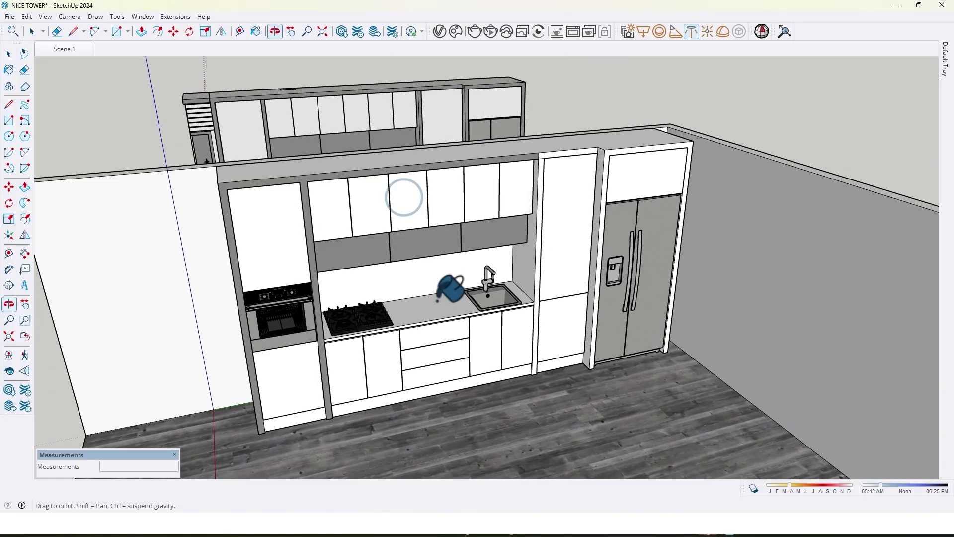
Paint the frame around the refrigerator and the toe kicks with the same dark grey material.
scroll(526, 177, "up", 4)
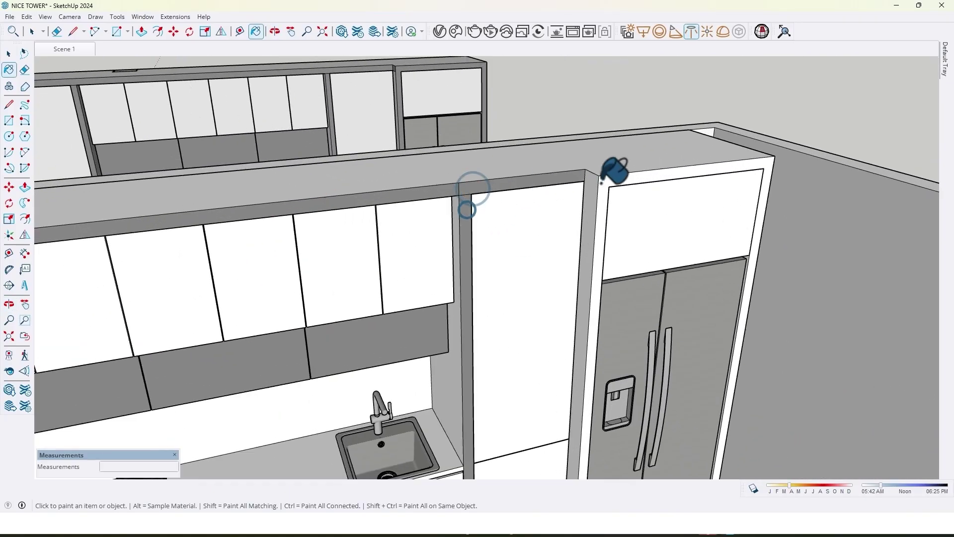
left_click(605, 188)
scroll(605, 188, "down", 3)
middle_click_drag(527, 219, 551, 174, "shift")
mouse_move(522, 343)
middle_mouse_down()
mouse_move(506, 298)
mouse_move(551, 224)
middle_mouse_up()
mouse_move(497, 278)
middle_mouse_down()
mouse_move(462, 248)
mouse_move(491, 300)
mouse_move(533, 293)
mouse_move(798, 383)
mouse_move(636, 340)
middle_mouse_up()
scroll(533, 293, "down", 4)
scroll(587, 347, "up", 3)
scroll(532, 350, "up", 3)
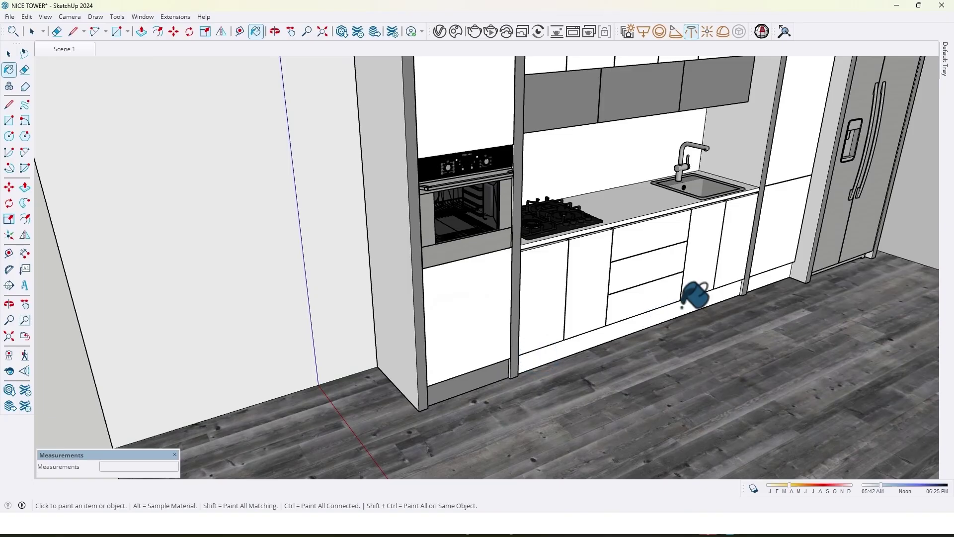
middle_click_drag(760, 279, 628, 338, "shift")
middle_click_drag(628, 339, 484, 328)
mouse_move(484, 328)
middle_mouse_down()
mouse_move(431, 270)
mouse_move(415, 269)
mouse_move(511, 313)
mouse_move(503, 319)
mouse_move(564, 380)
middle_mouse_up()
Sample the white marble from the reference kitchen and apply it to the new countertop and backsplash.
scroll(506, 315, "up", 3)
middle_click_drag(564, 380, 400, 192, "shift")
scroll(432, 199, "up", 3)
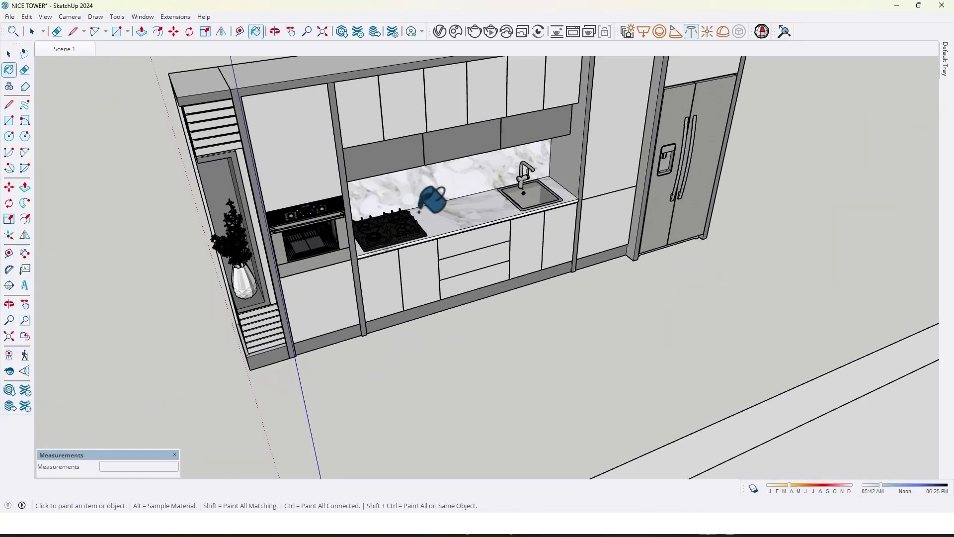
left_click(454, 215, "alt")
scroll(454, 215, "down", 5)
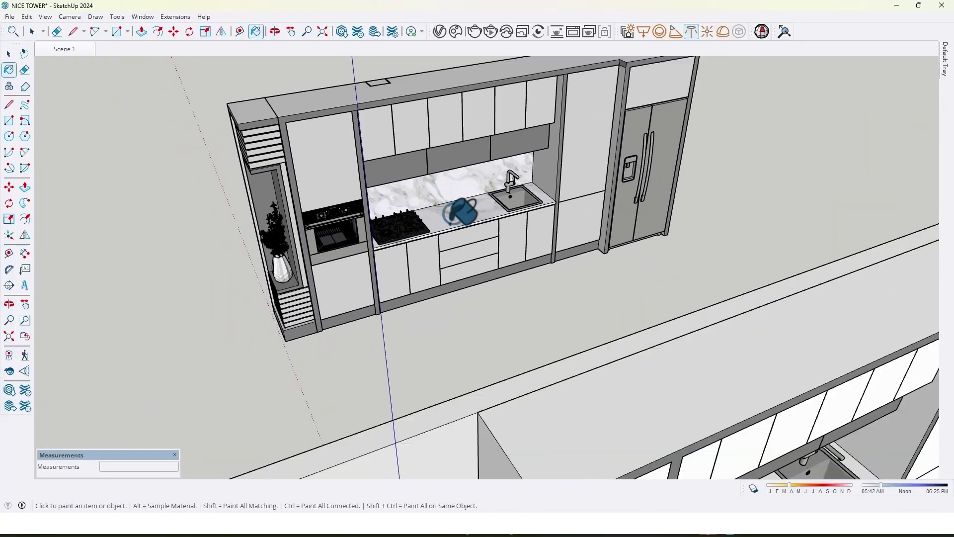
middle_click_drag(454, 215, 419, 180)
scroll(502, 317, "up", 5)
left_click(511, 339)
middle_click_drag(511, 340, 422, 213)
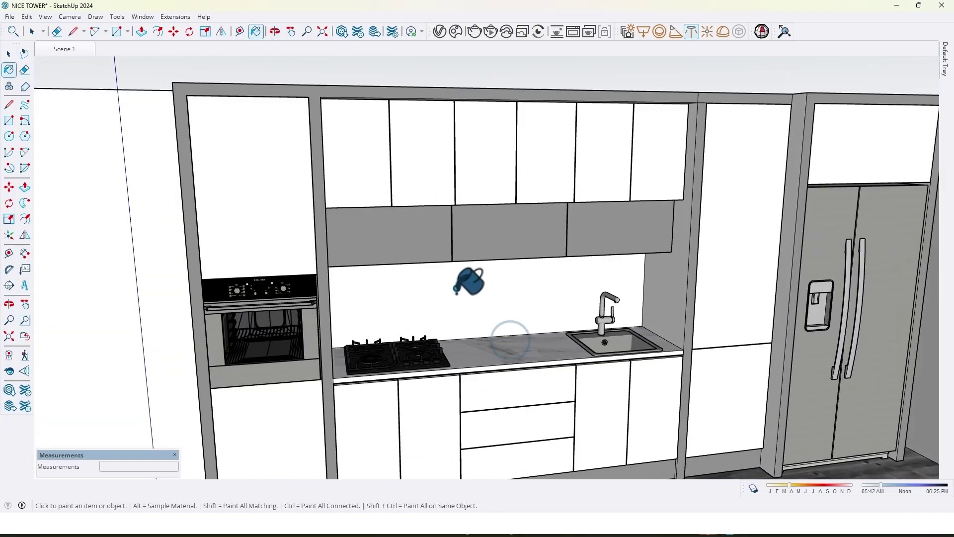
left_click(456, 287)
mouse_move(456, 288)
middle_mouse_down()
mouse_move(324, 266)
mouse_move(496, 330)
mouse_move(517, 368)
mouse_move(500, 382)
mouse_move(525, 324)
mouse_move(564, 382)
middle_mouse_up()
scroll(497, 330, "down", 3)
scroll(526, 324, "down", 3)
middle_click_drag(564, 382, 559, 307, "shift")
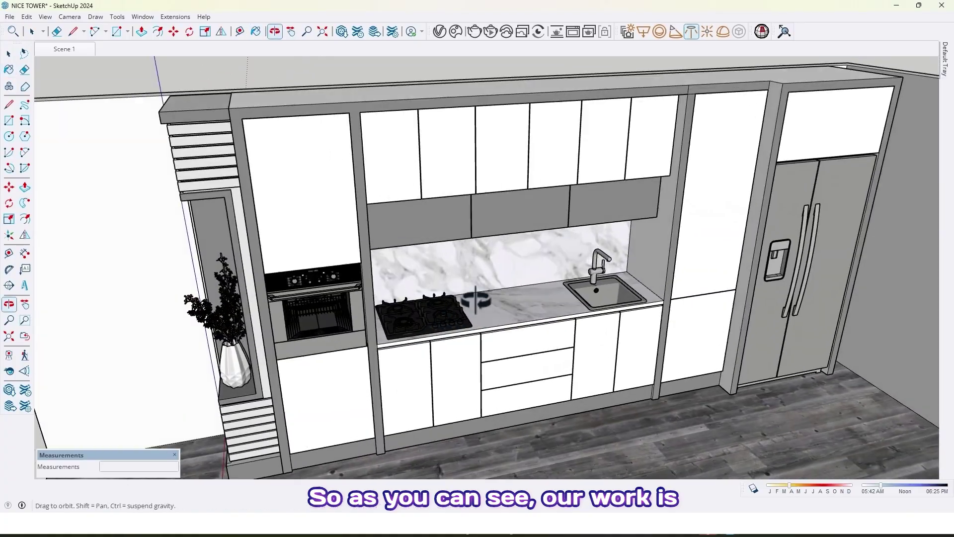
Switch to the saved Scene 1 camera view of the kitchen.
mouse_move(517, 370)
middle_mouse_down()
mouse_move(579, 333)
mouse_move(479, 278)
mouse_move(502, 270)
mouse_move(454, 266)
middle_mouse_up()
scroll(479, 277, "down", 2)
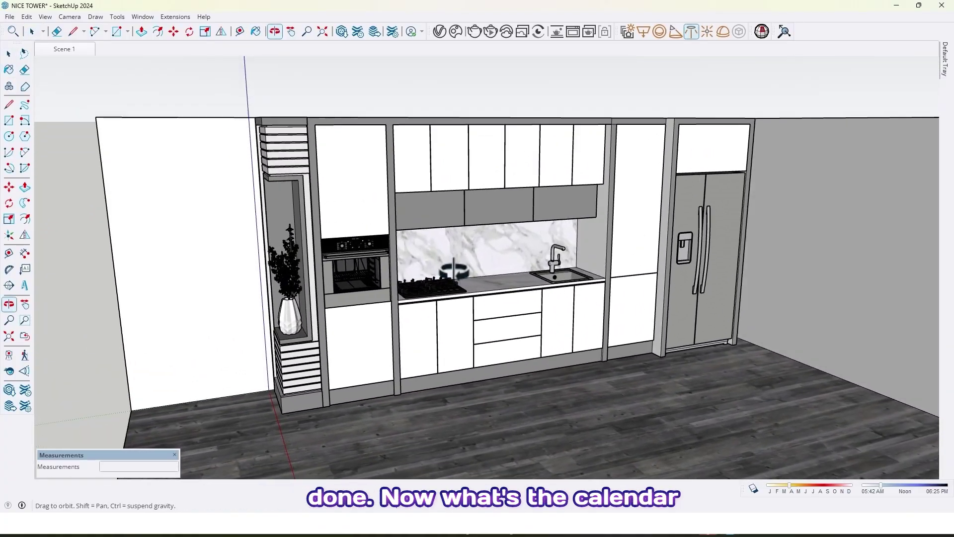
key("space")
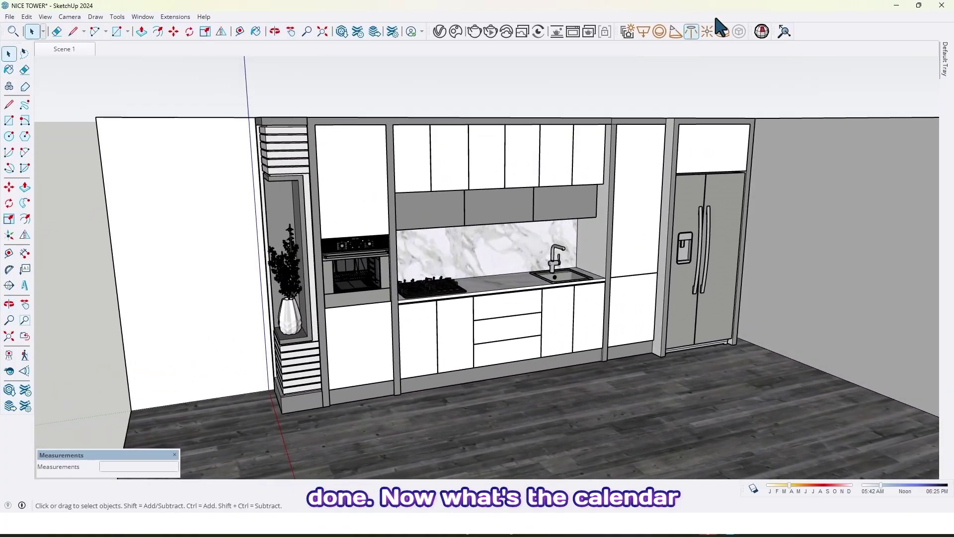
left_click(61, 50)
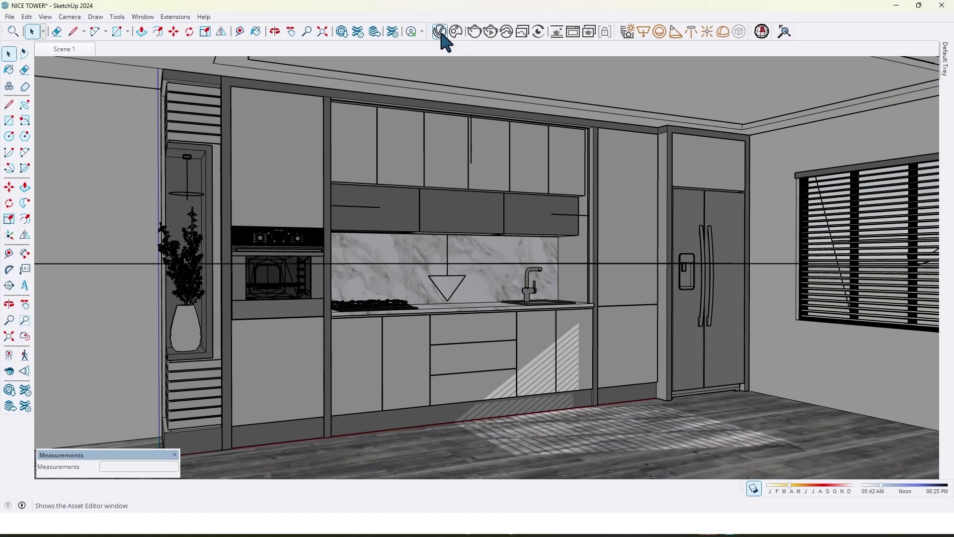
Open the render settings in the V-Ray Asset Editor with both side panes expanded.
left_click(439, 31)
left_click(564, 262)
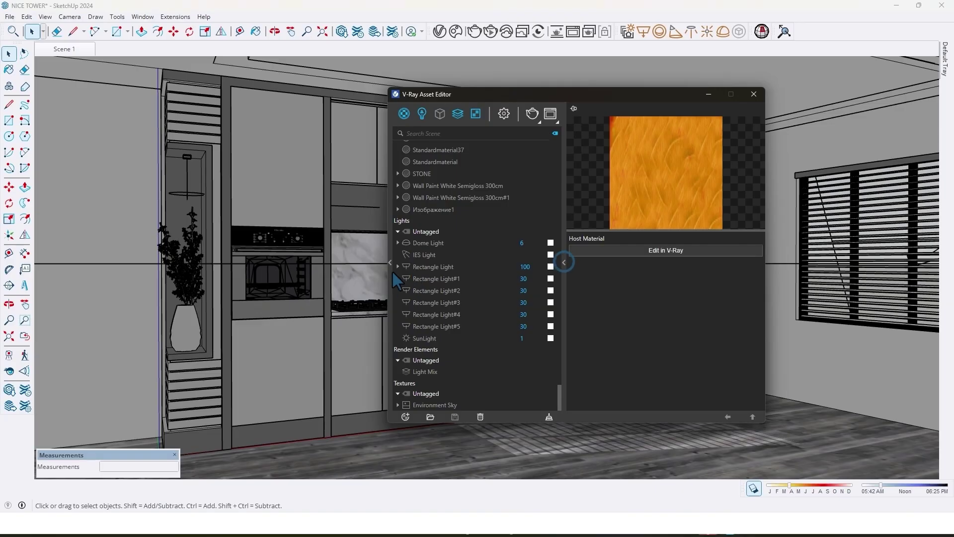
left_click(390, 263)
left_click(504, 118)
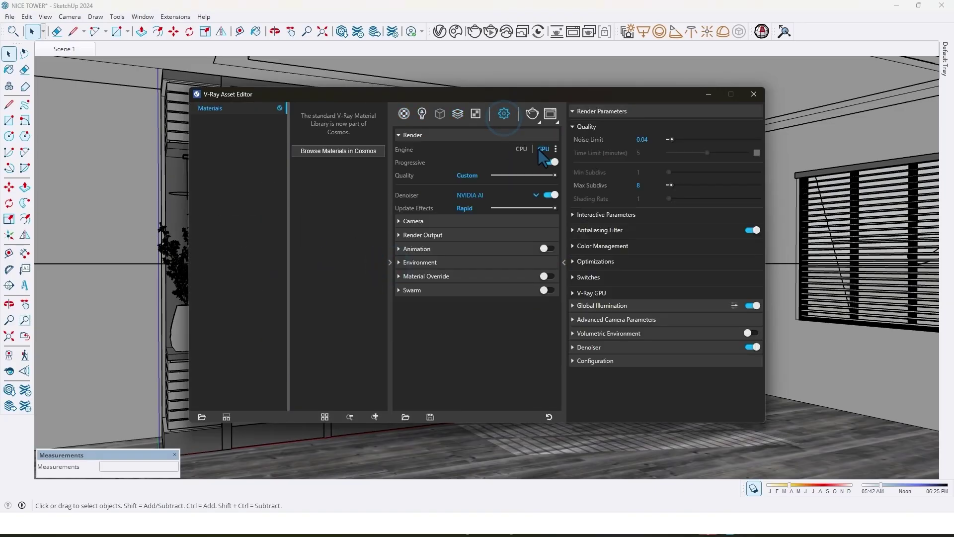
Review the GPU engine options, the quality subdivisions and the render output image size.
left_click(555, 150)
left_click(479, 163)
left_click(479, 171)
left_click(460, 159)
type("4")
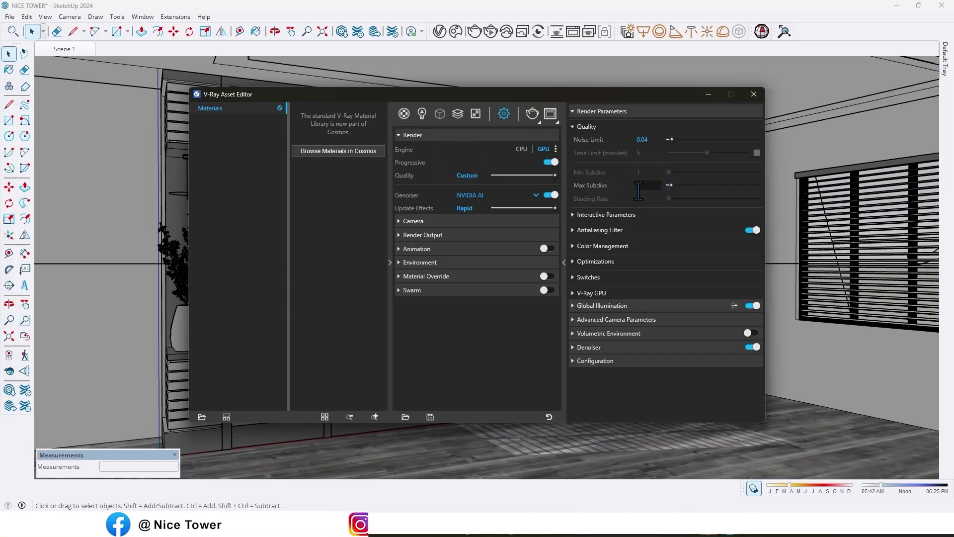
left_click(401, 235)
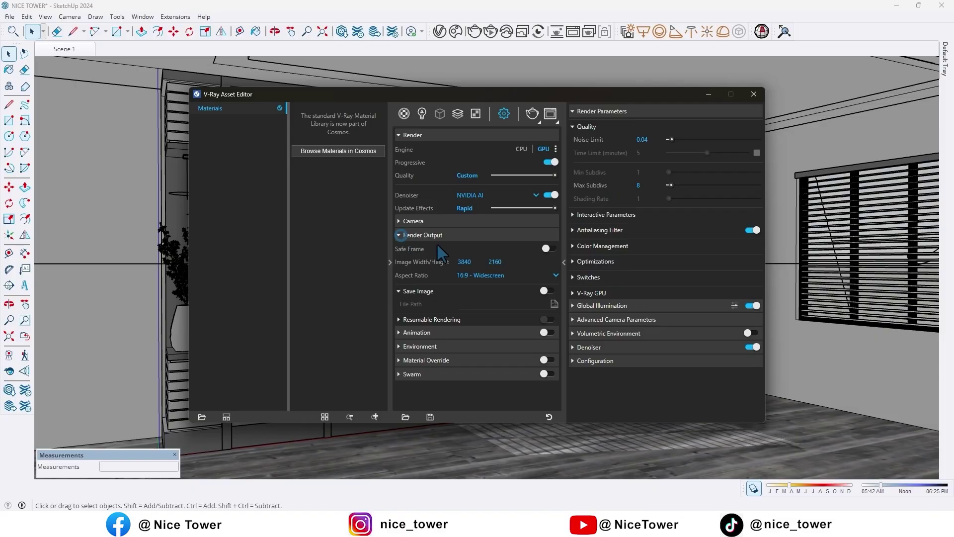
left_click(509, 262)
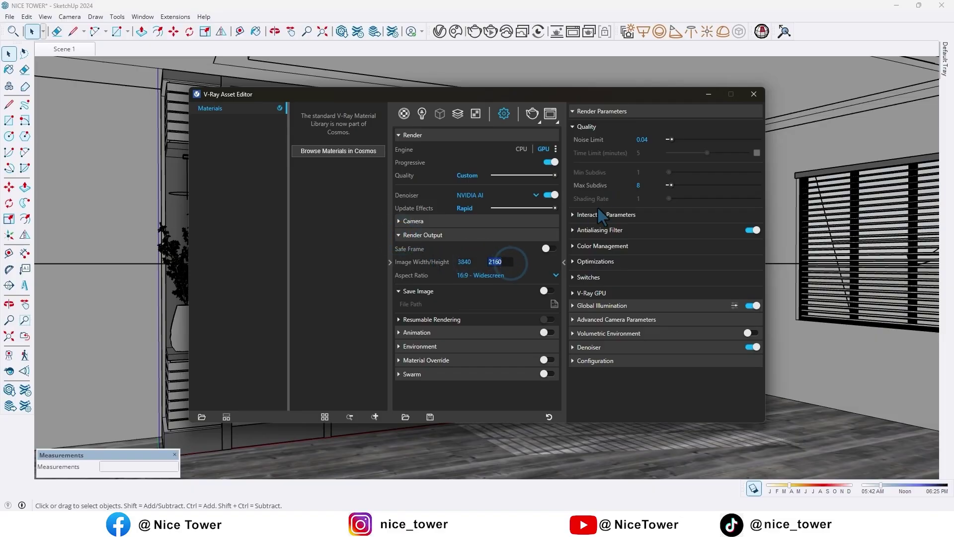
Set the maximum subdivisions to 2 and start the final render of the kitchen scene.
double_click(642, 186)
type("2")
left_click(532, 116)
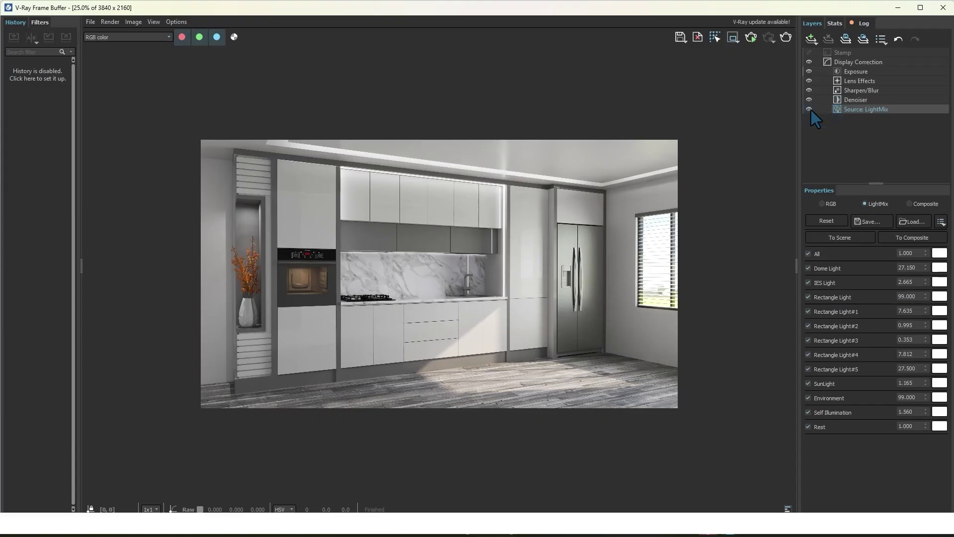
Turn off all lights in the LightMix, then enable only the Dome Light and inspect its effect on the fridge and window.
left_click(807, 254)
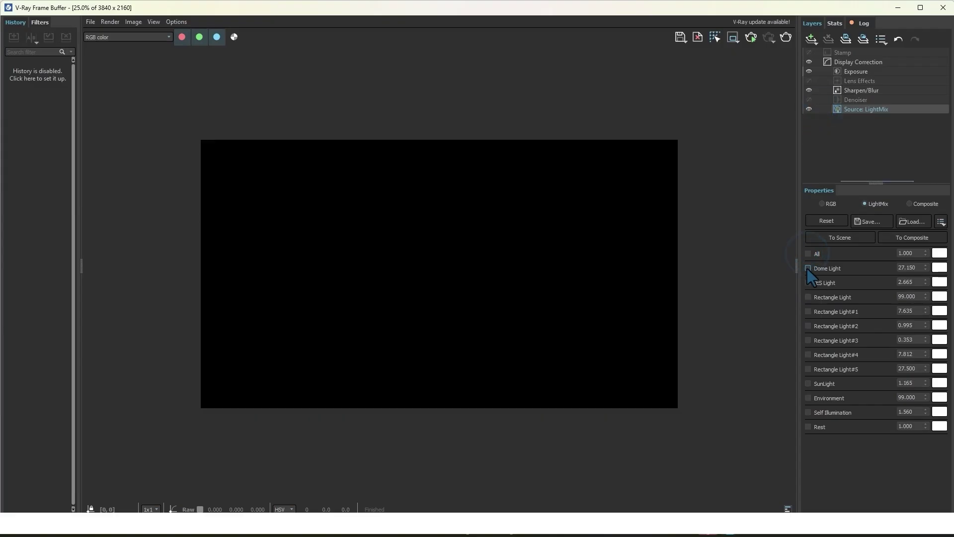
left_click(807, 268)
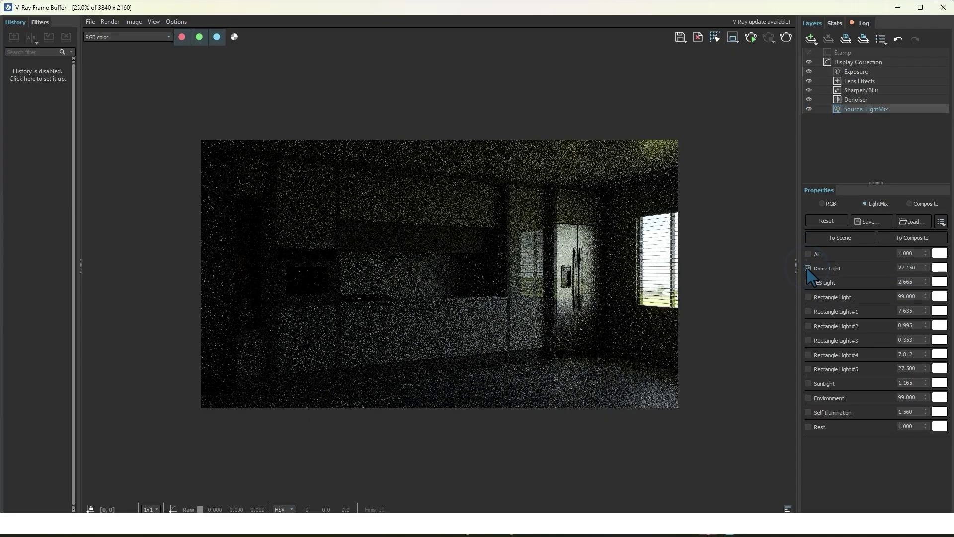
scroll(518, 257, "up", 3)
scroll(517, 256, "down", 3)
scroll(617, 311, "up", 2)
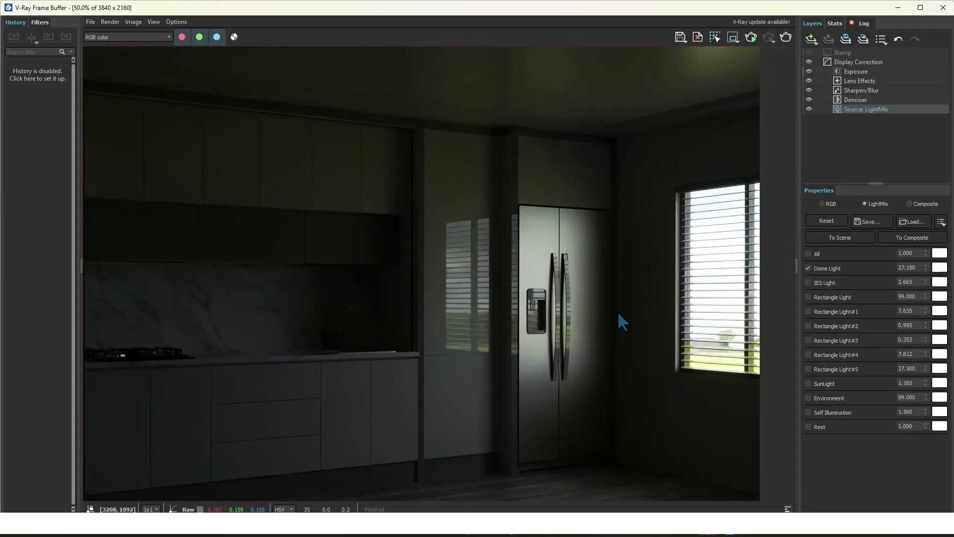
scroll(550, 320, "up", 1)
scroll(552, 319, "down", 2)
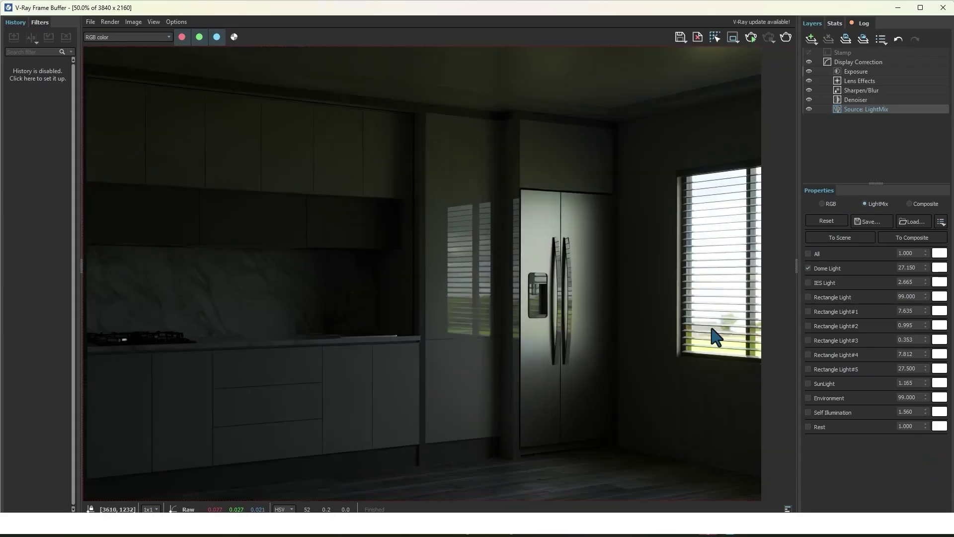
scroll(475, 303, "down", 1)
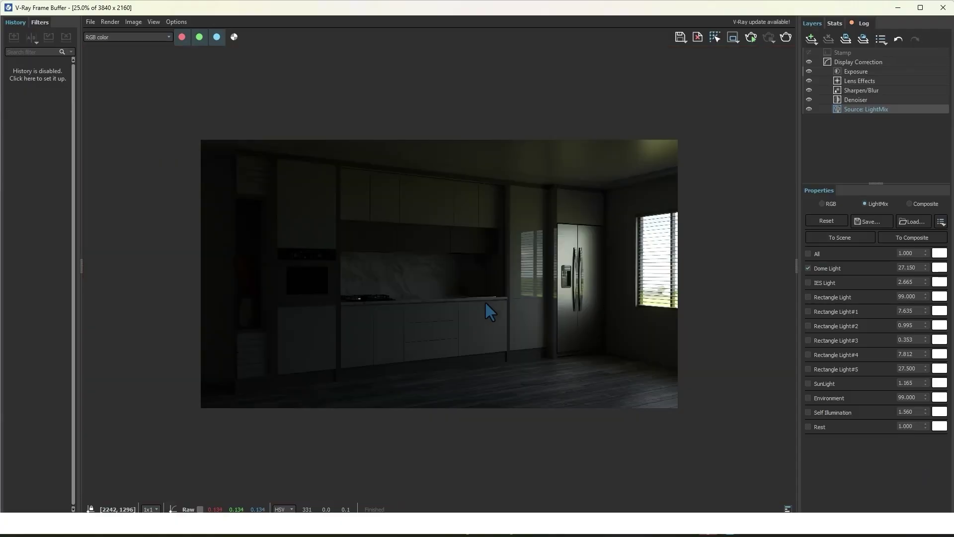
Enable the IES Light, Rectangle Light, Rectangle Lights #1 to #4 and Self Illumination in the LightMix.
left_click(809, 284)
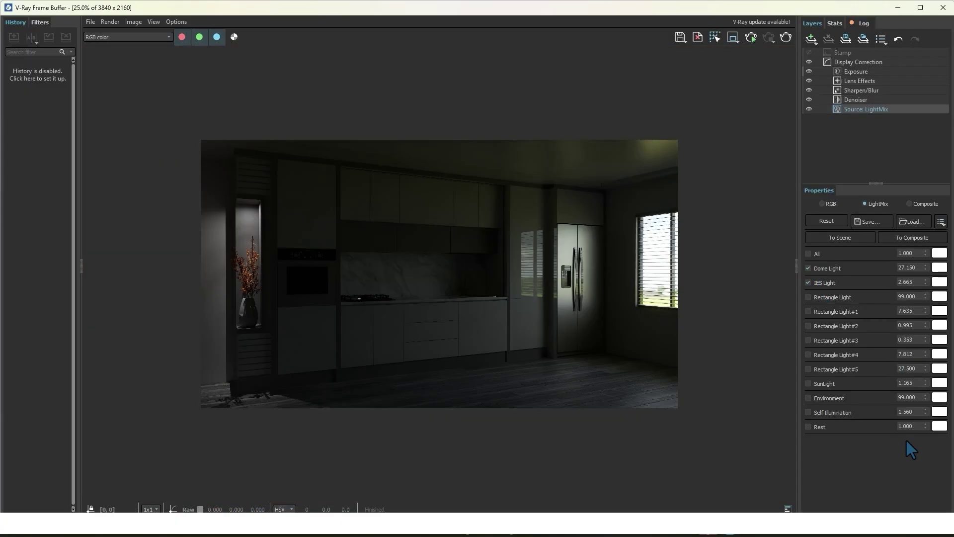
left_click(808, 311)
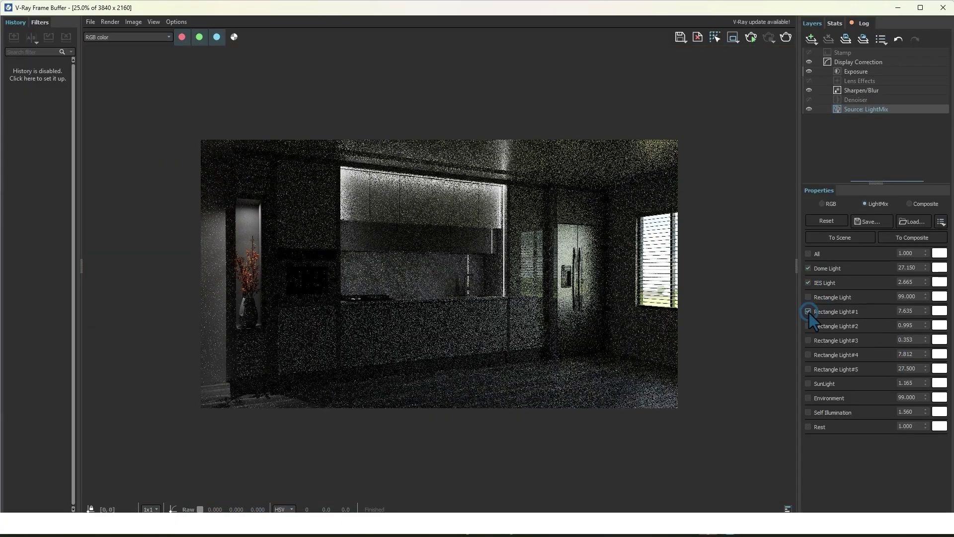
left_click(808, 325)
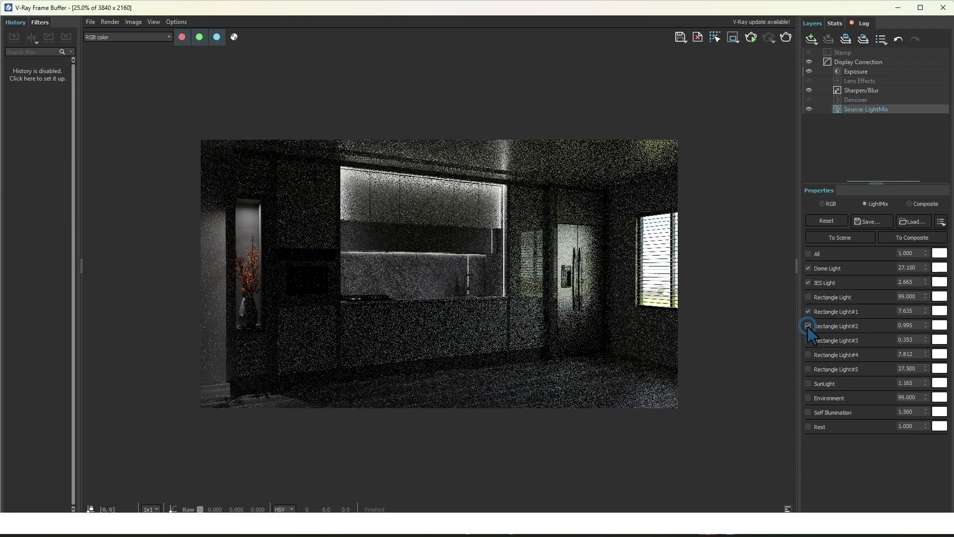
left_click(808, 355)
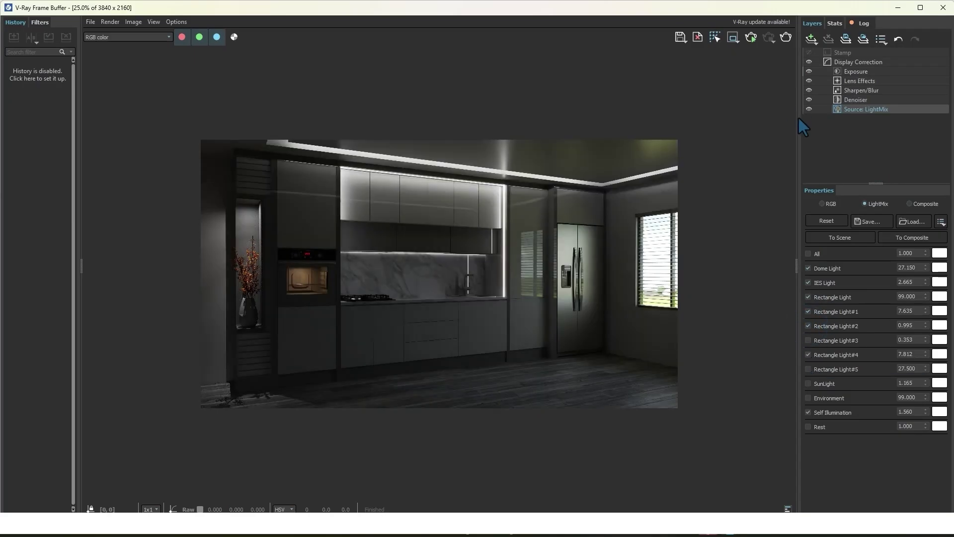
left_click(808, 339)
scroll(544, 263, "up", 2)
scroll(553, 274, "down", 2)
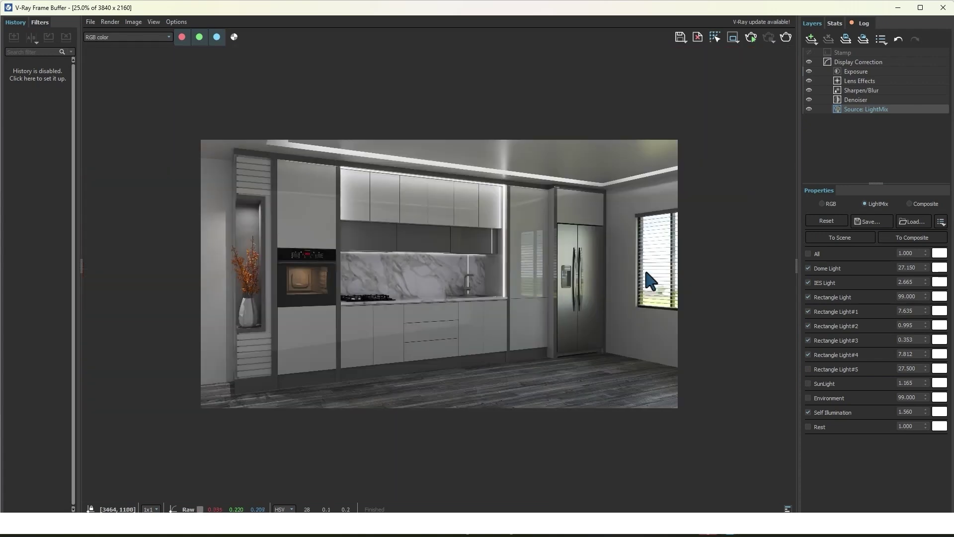
Enable the SunLight in the LightMix and check its light on the floor and base cabinets.
left_click(807, 384)
scroll(533, 387, "up", 1)
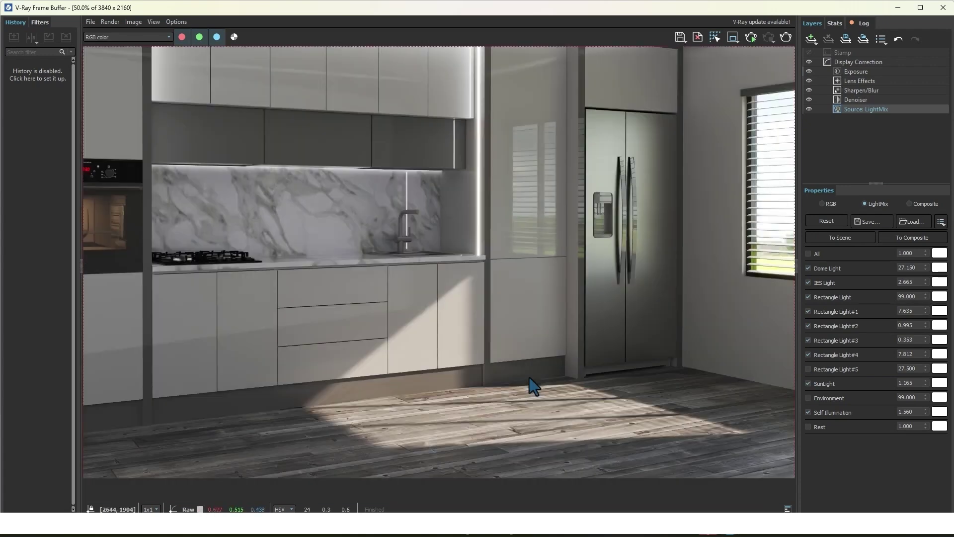
scroll(546, 392, "up", 1)
scroll(564, 411, "down", 1)
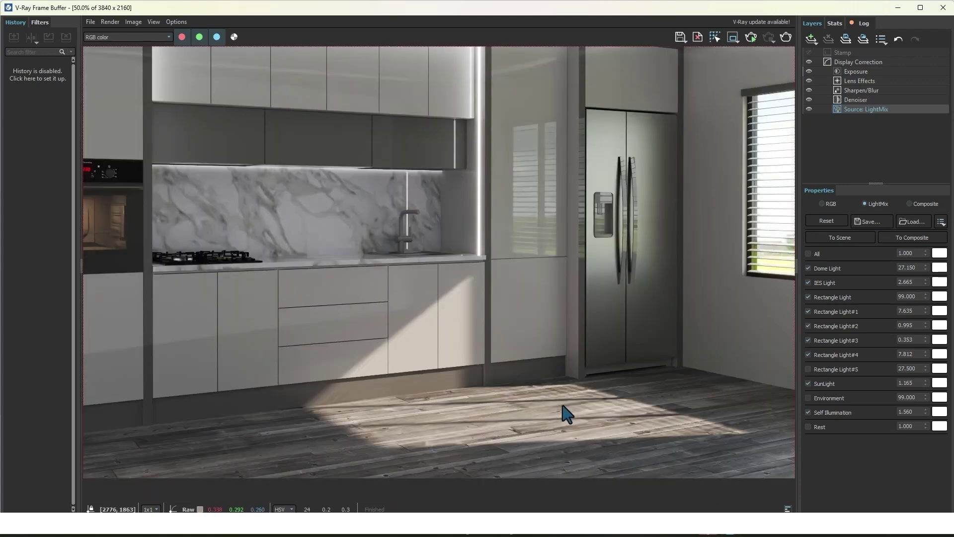
scroll(589, 293, "down", 1)
scroll(528, 293, "up", 1)
scroll(447, 291, "down", 1)
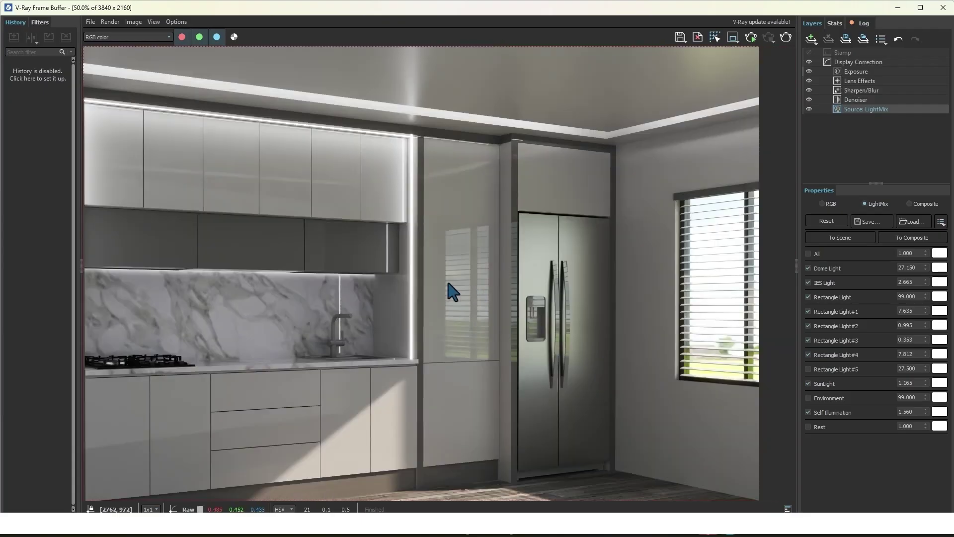
Examine the rendered cabinets, marble backsplash and sunlit floor up close and as a whole.
scroll(469, 290, "up", 2)
scroll(330, 297, "down", 1)
scroll(236, 270, "up", 1)
scroll(234, 269, "up", 1)
middle_click_drag(234, 270, 357, 370)
scroll(361, 332, "down", 1)
scroll(344, 317, "down", 1)
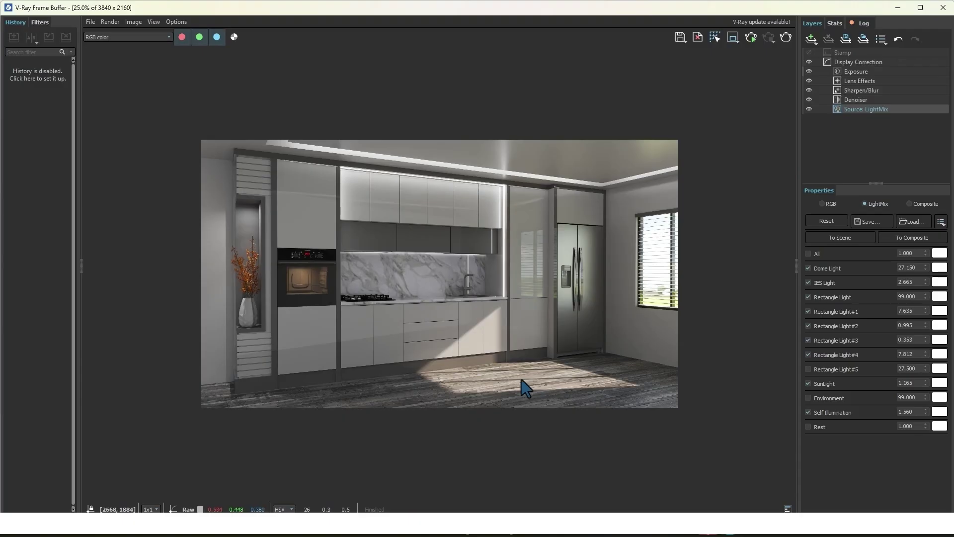
scroll(526, 387, "up", 1)
scroll(522, 390, "down", 1)
Set the SunLight intensity to 0.830 and Rectangle Light#5 to 6.350, with all LightMix lights enabled.
left_click_drag(925, 382, 930, 412)
scroll(473, 355, "up", 1)
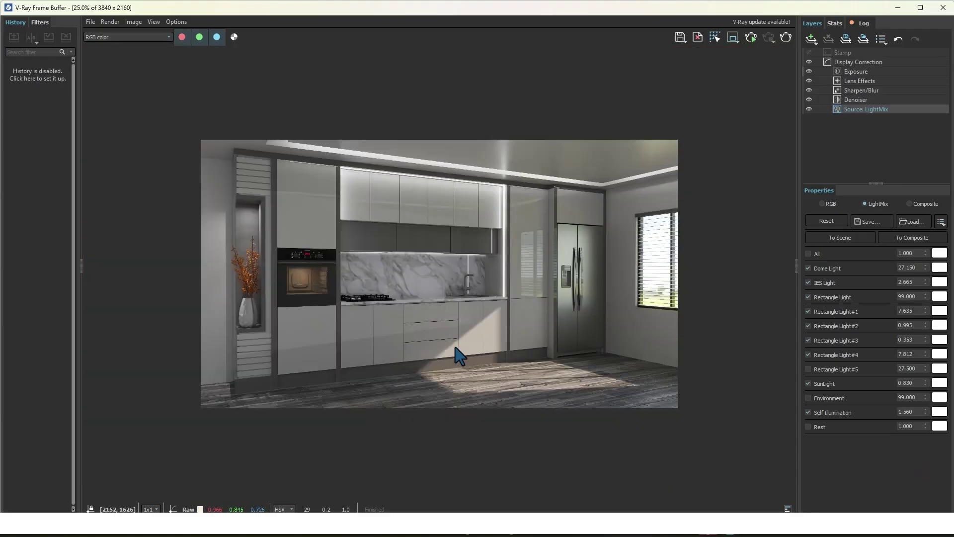
scroll(528, 292, "up", 2)
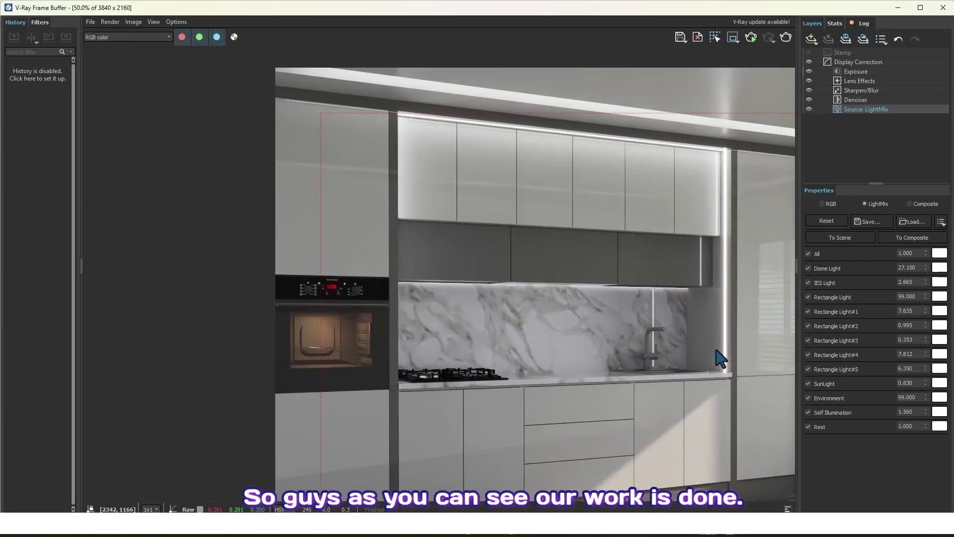